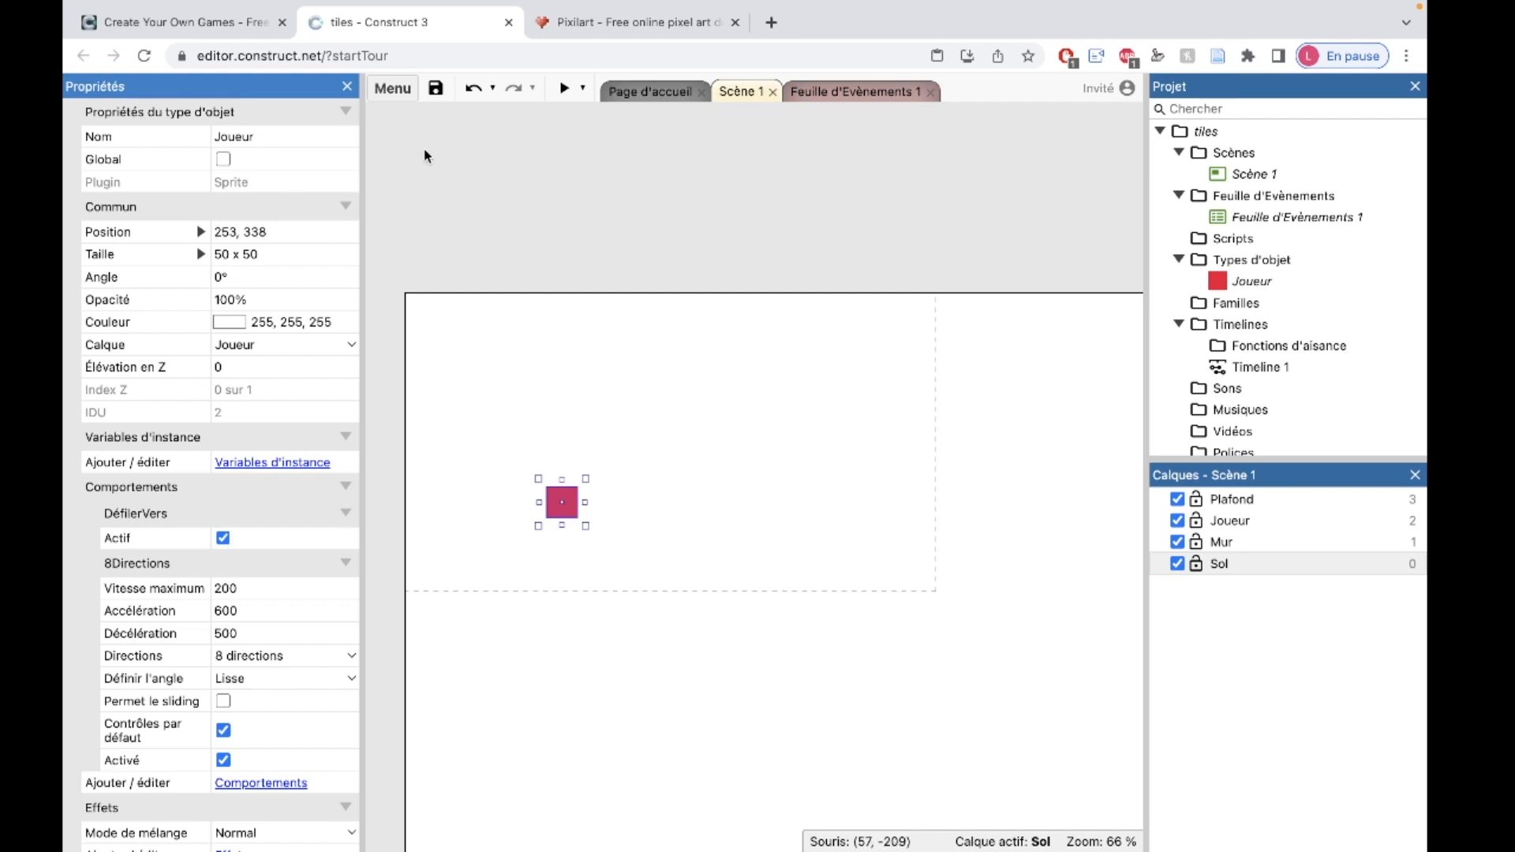
# Show the Tuilage bar in the workspace and dock it below the layers bar
pyautogui.click(396, 90)
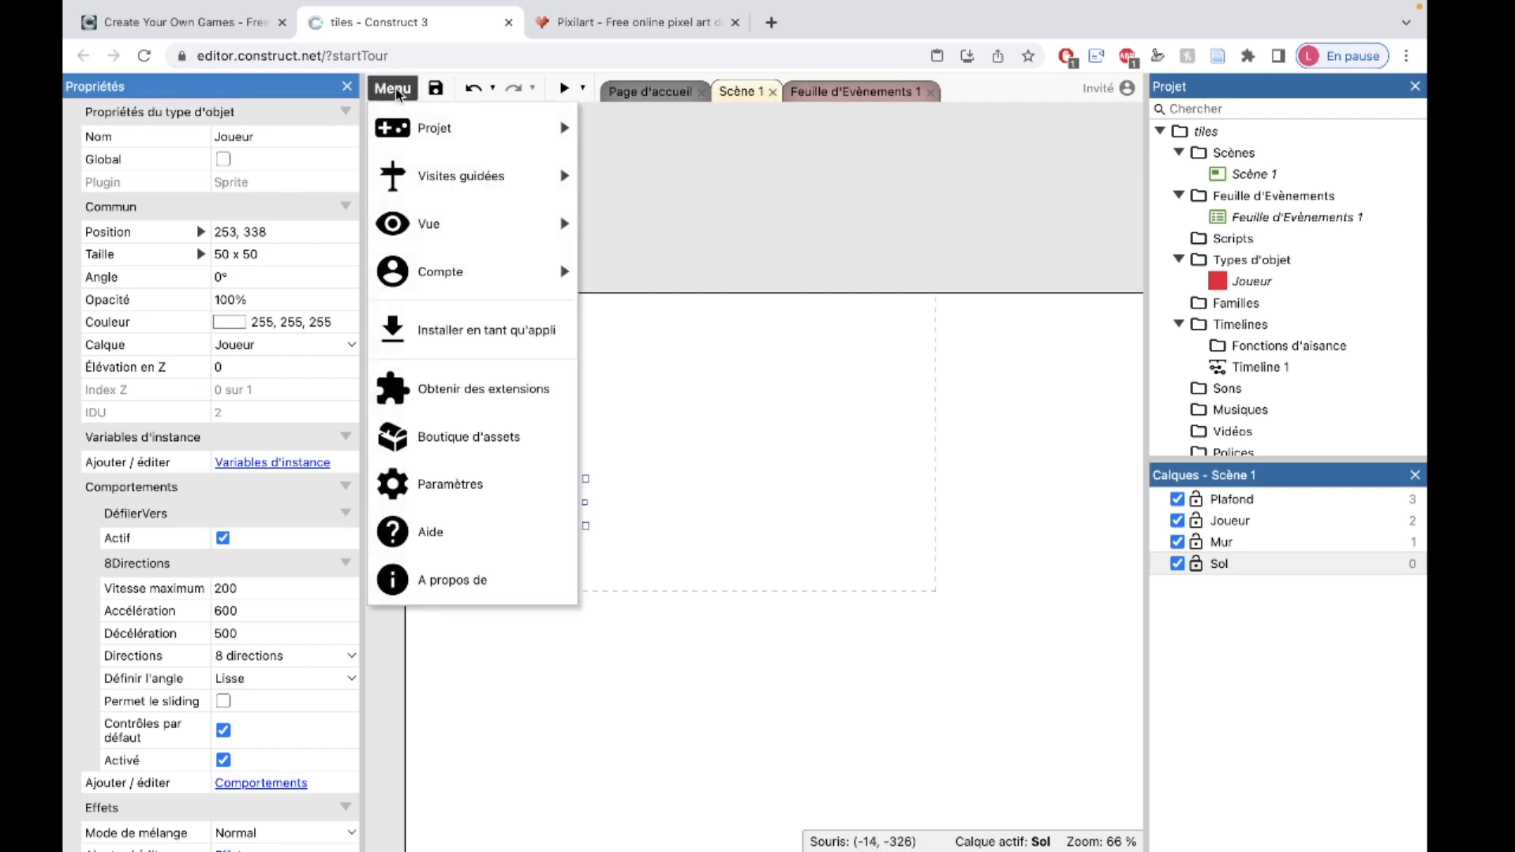
pyautogui.moveTo(411, 225)
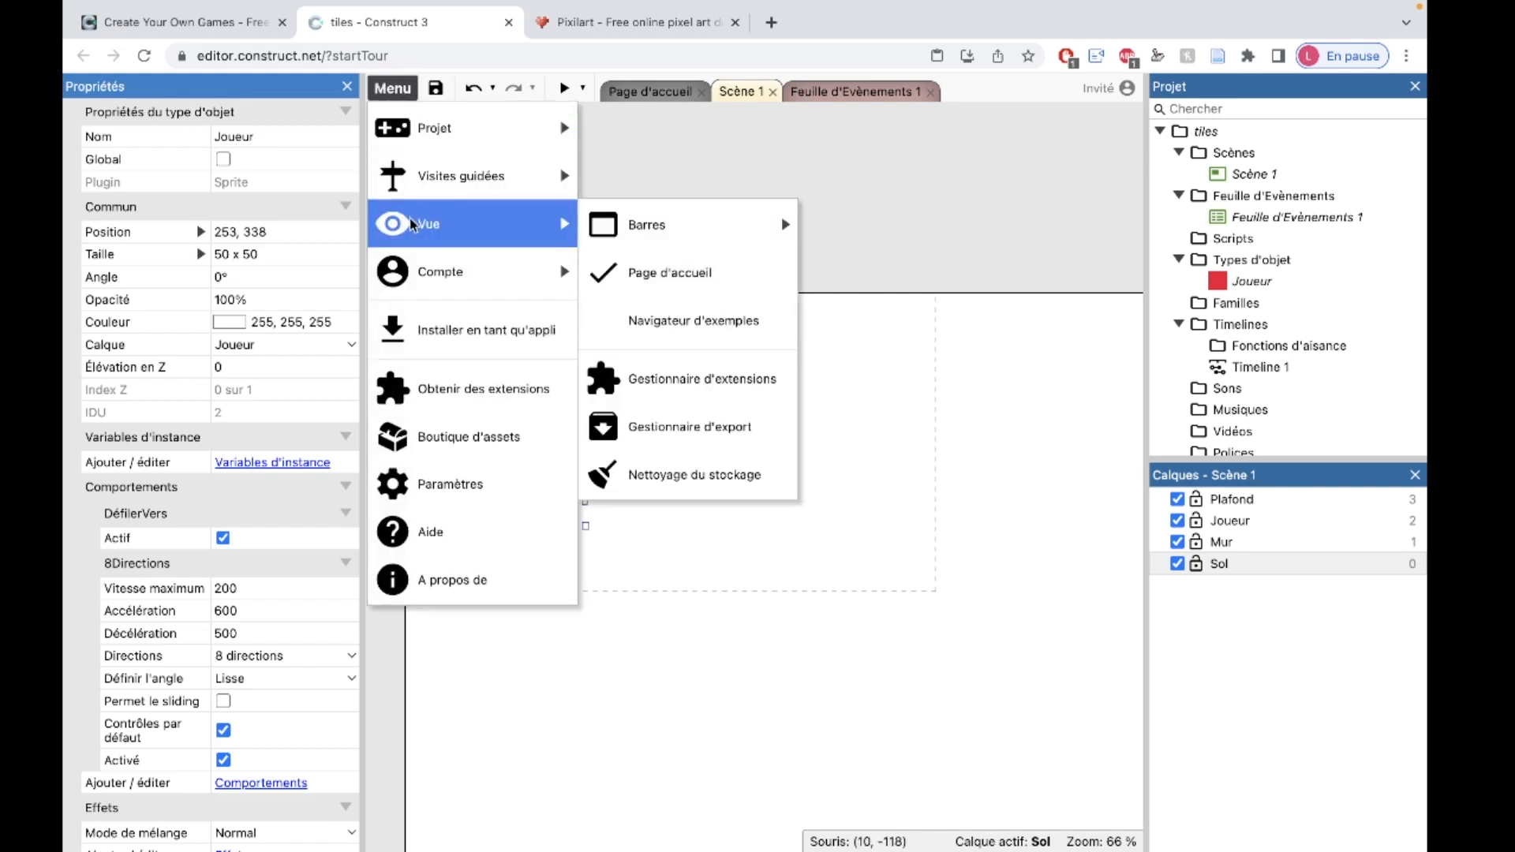
pyautogui.moveTo(619, 228)
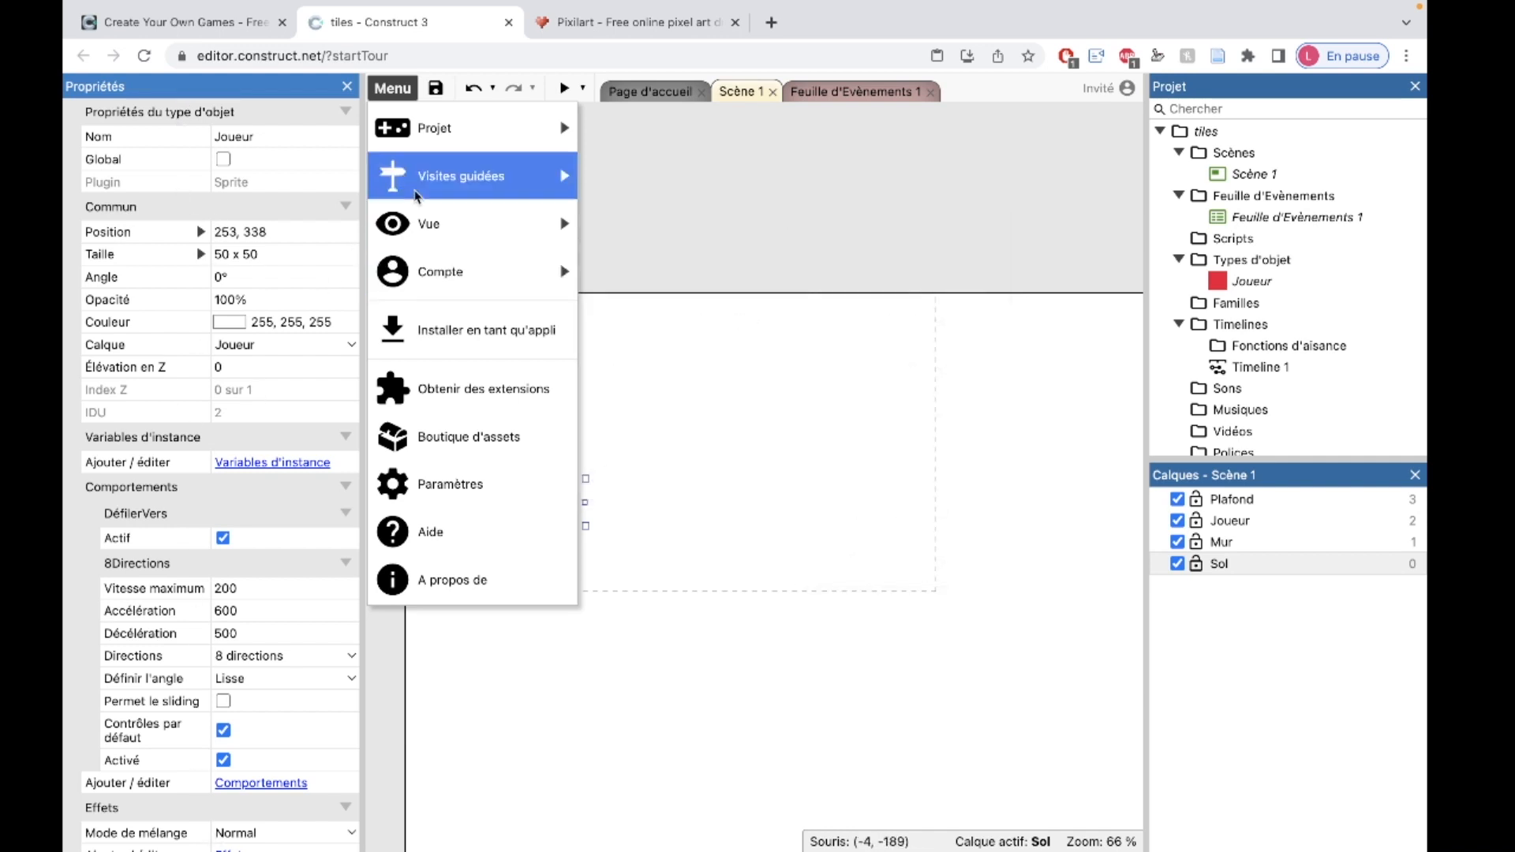
pyautogui.moveTo(513, 224)
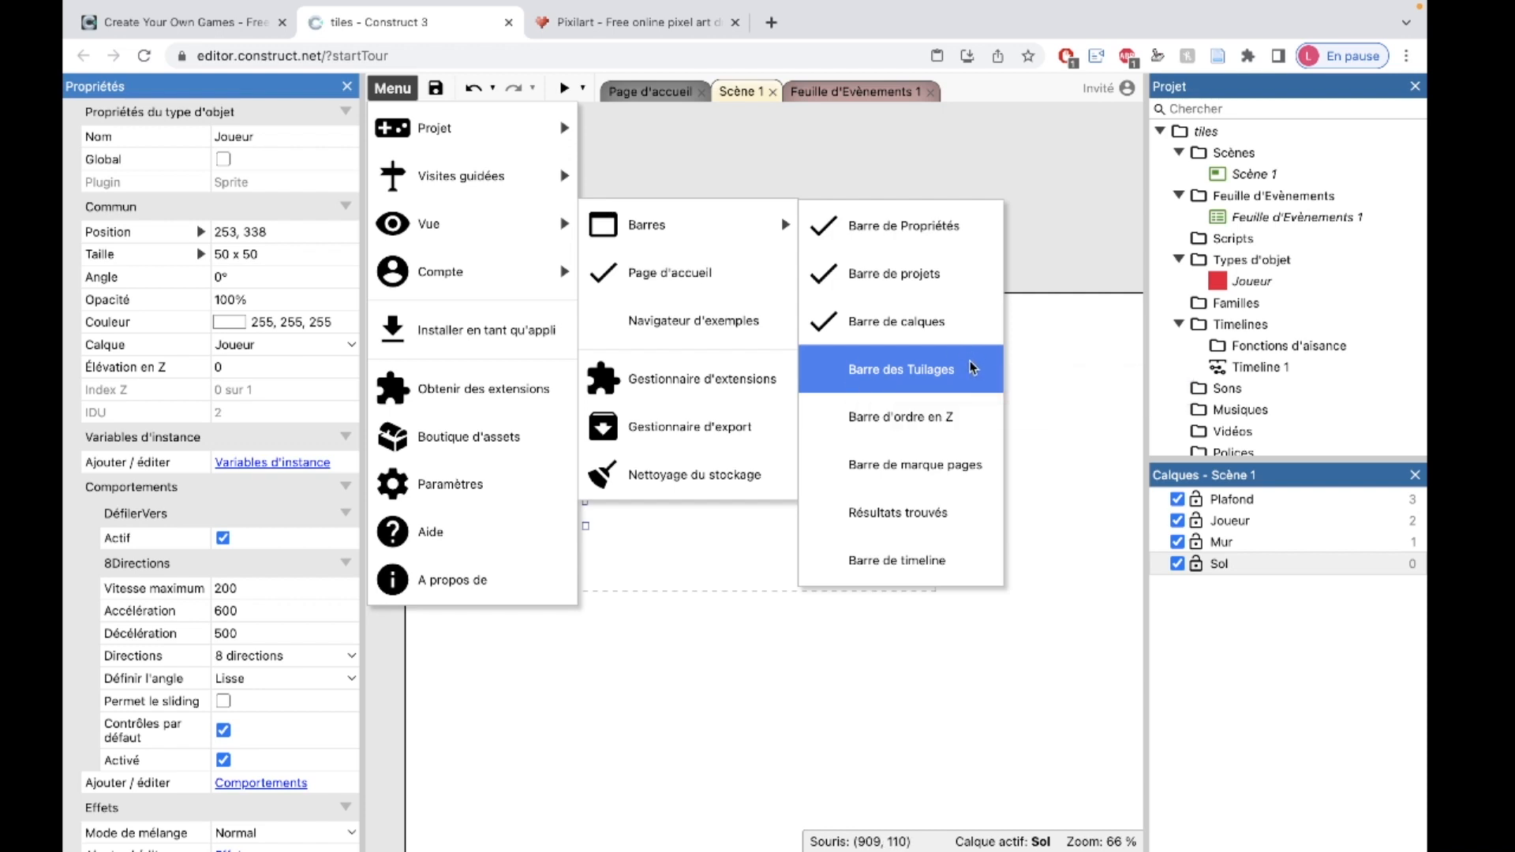
pyautogui.click(934, 368)
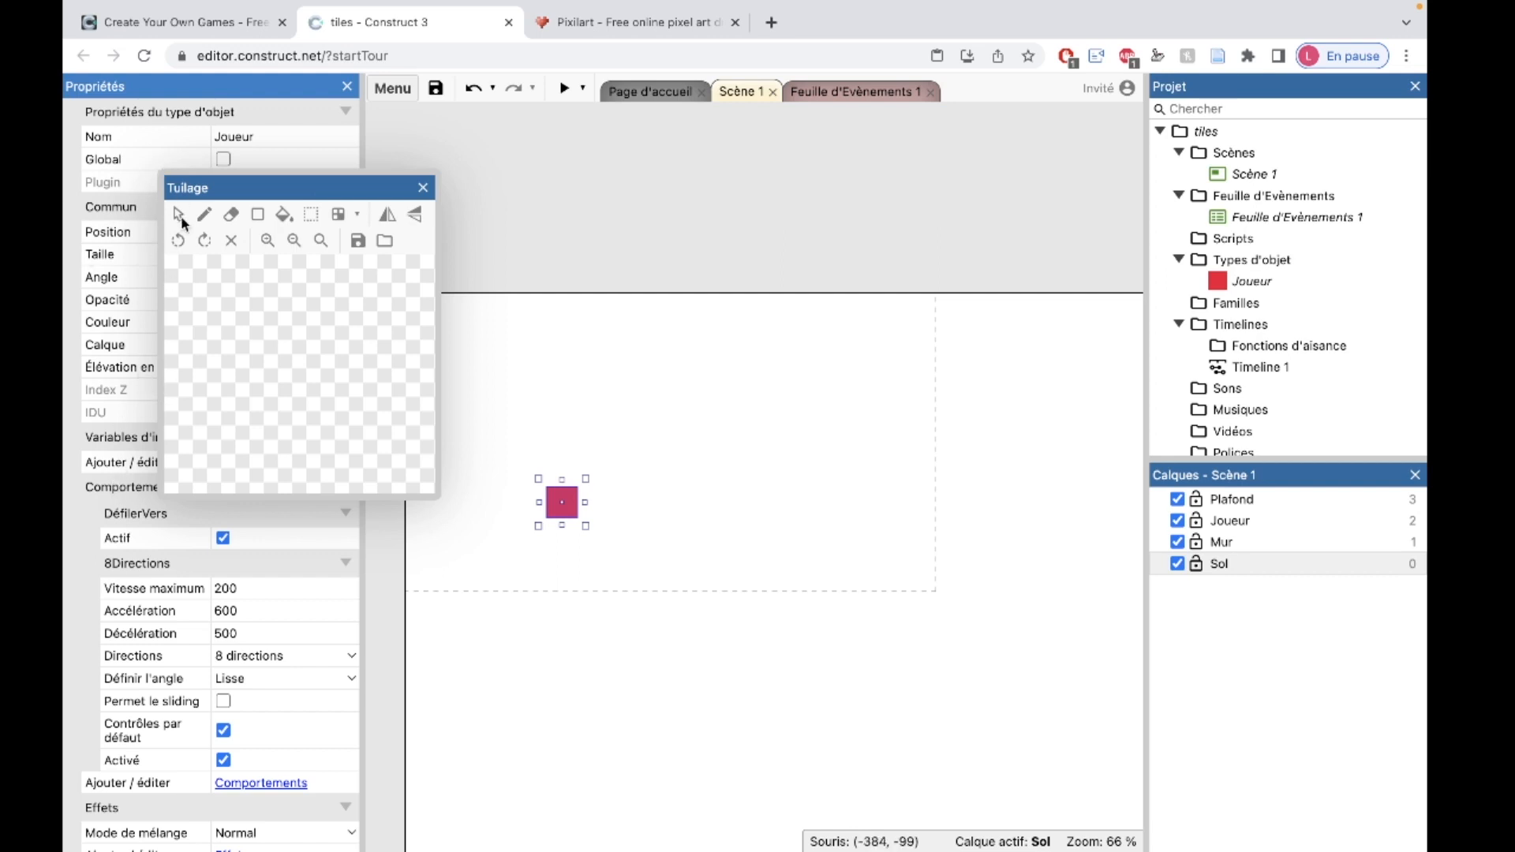
pyautogui.moveTo(253, 189); pyautogui.dragTo(1286, 708)
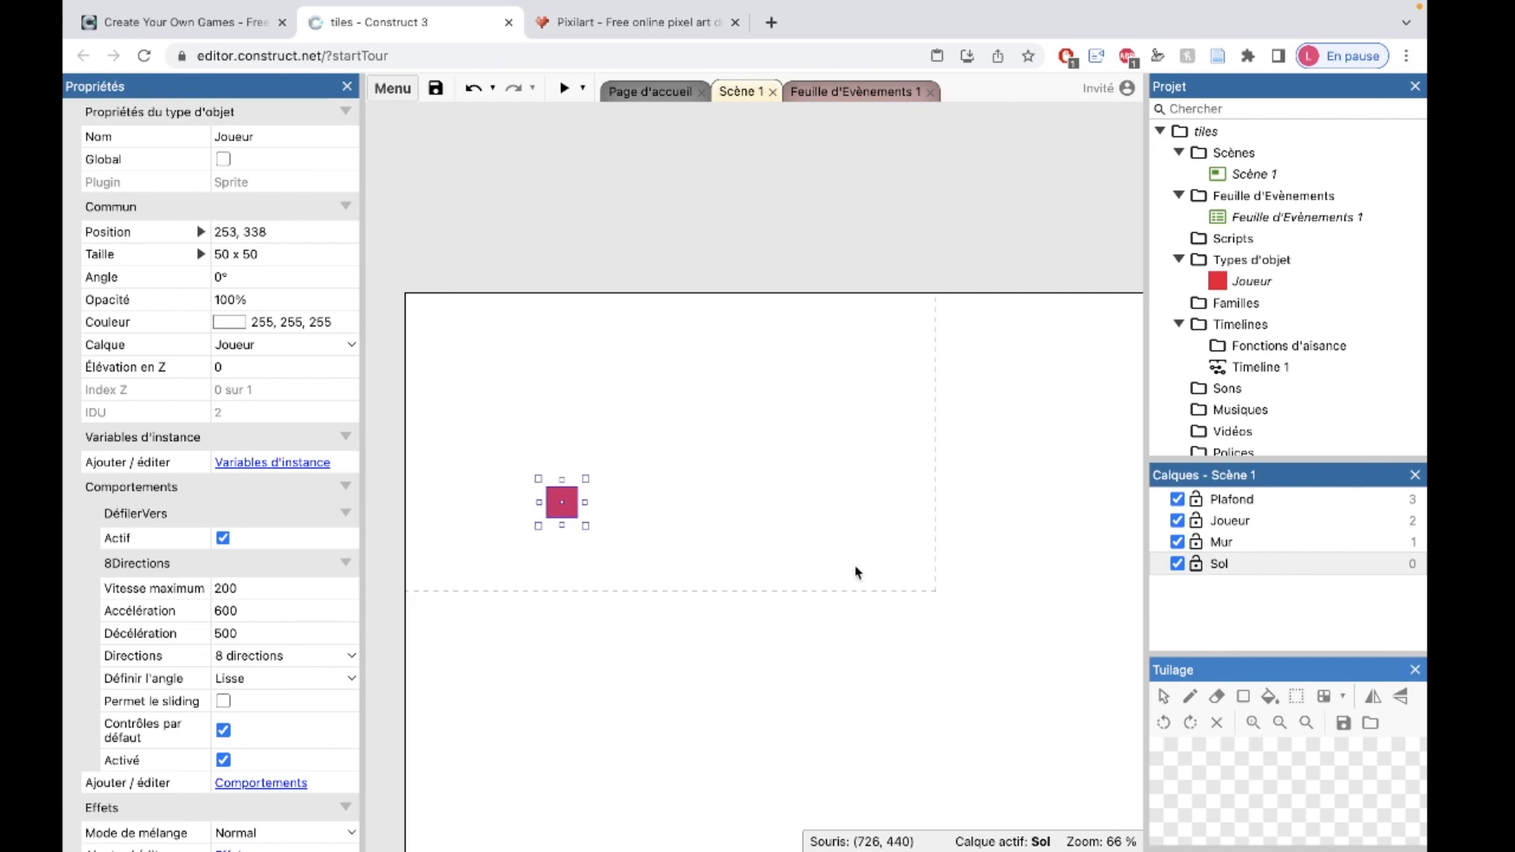
# Start creating a new object type in Scène 1 using the Tuilage plugin
pyautogui.doubleClick(806, 450)
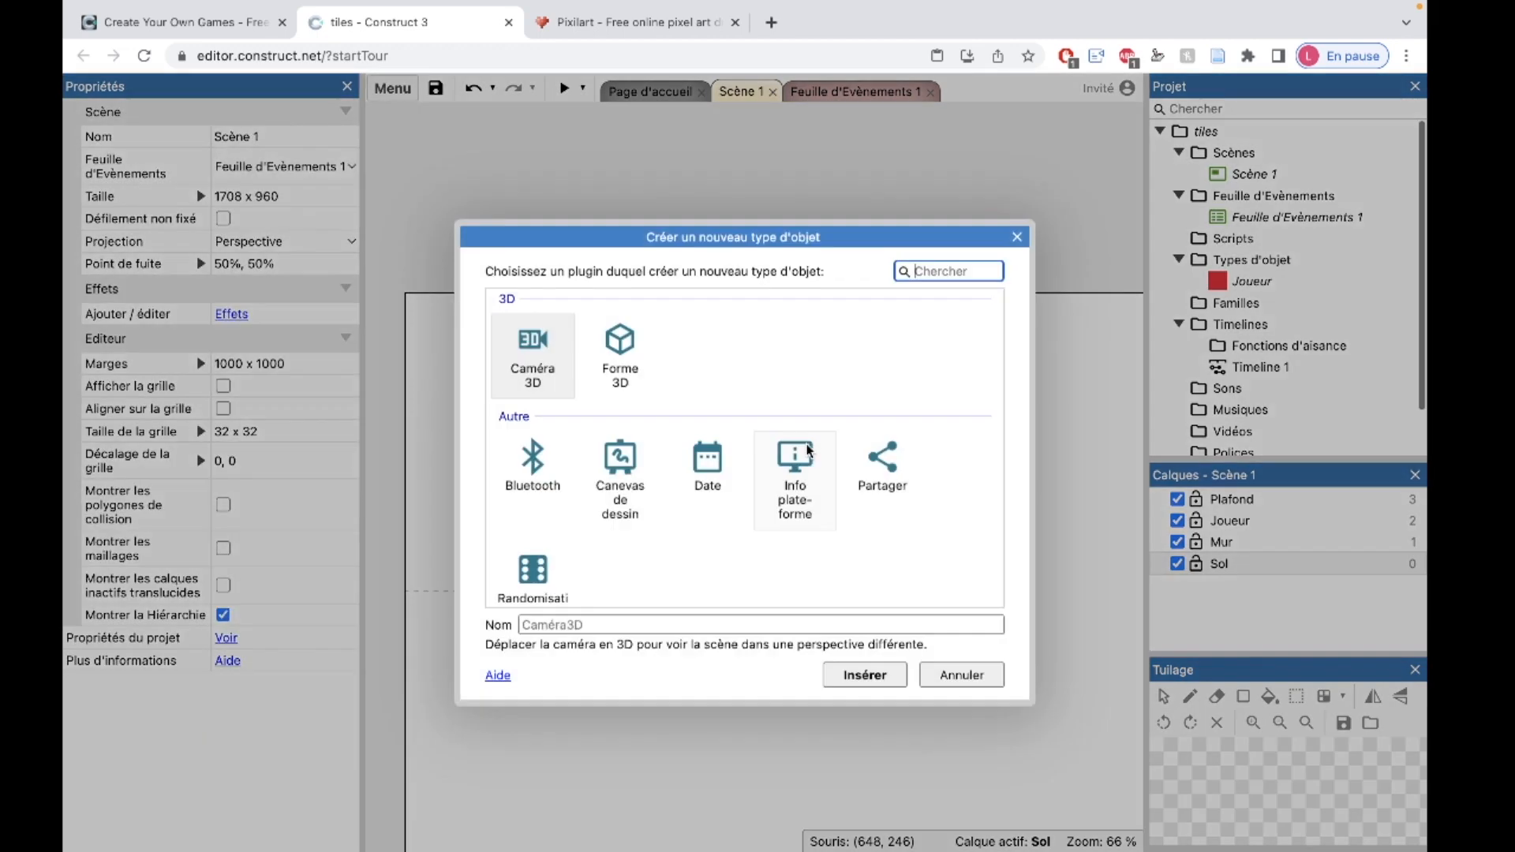
pyautogui.scroll(-6, 683, 537)
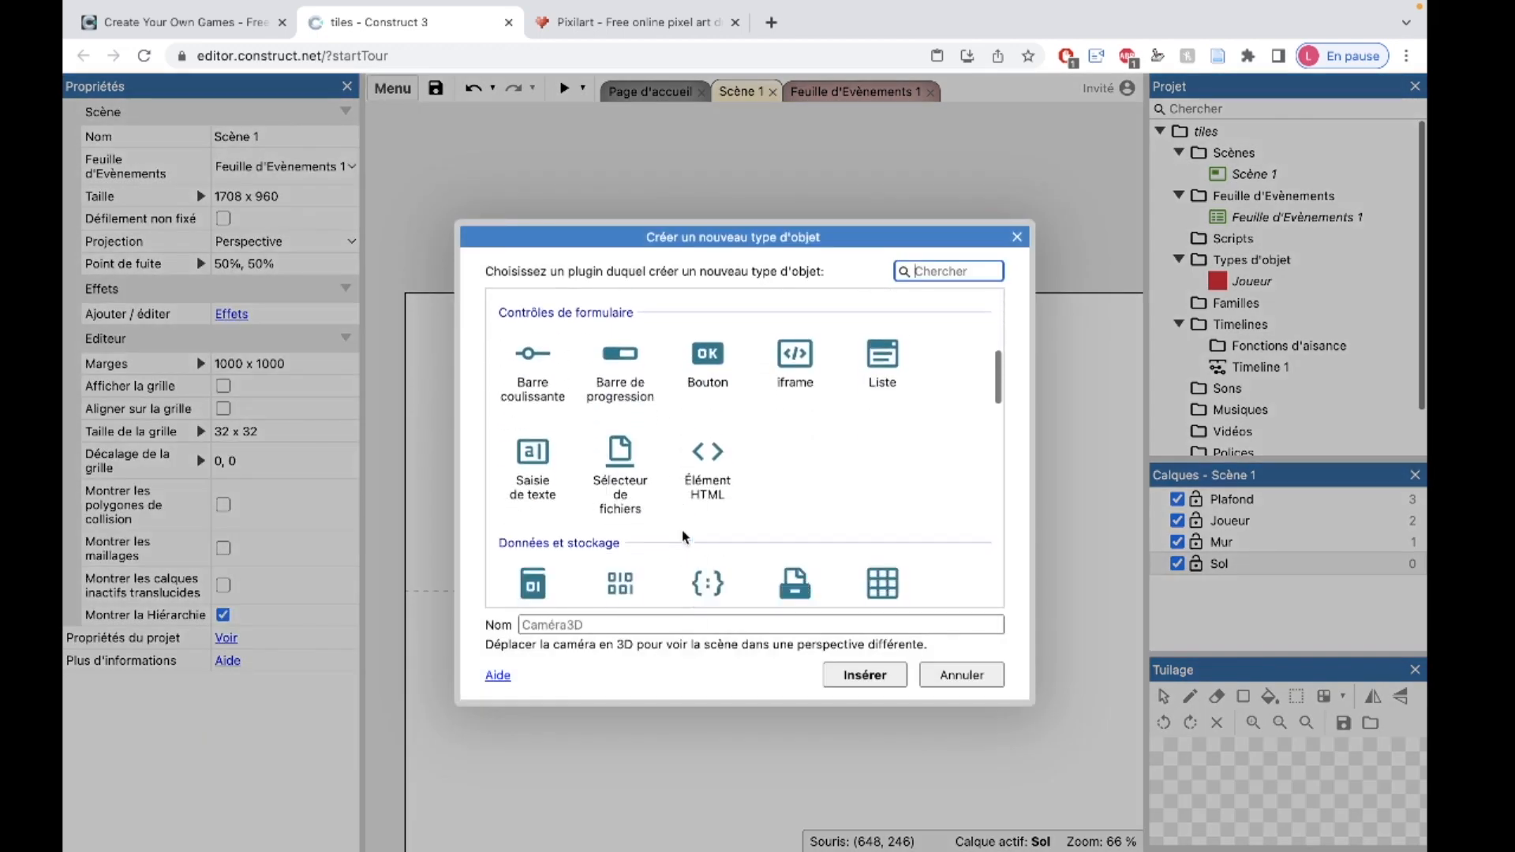
pyautogui.scroll(-5, 683, 537)
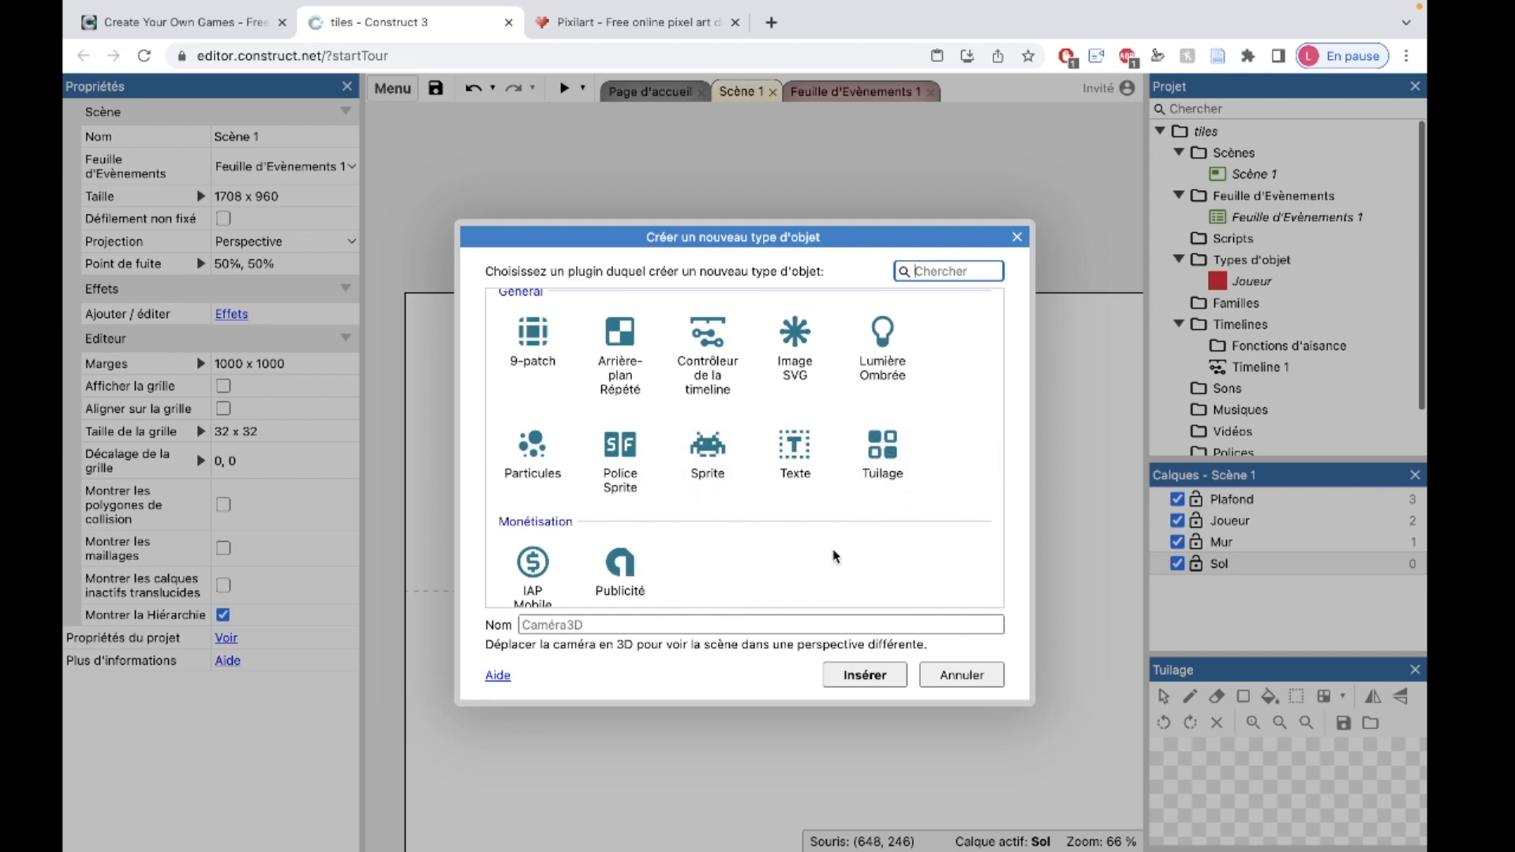
pyautogui.click(904, 468)
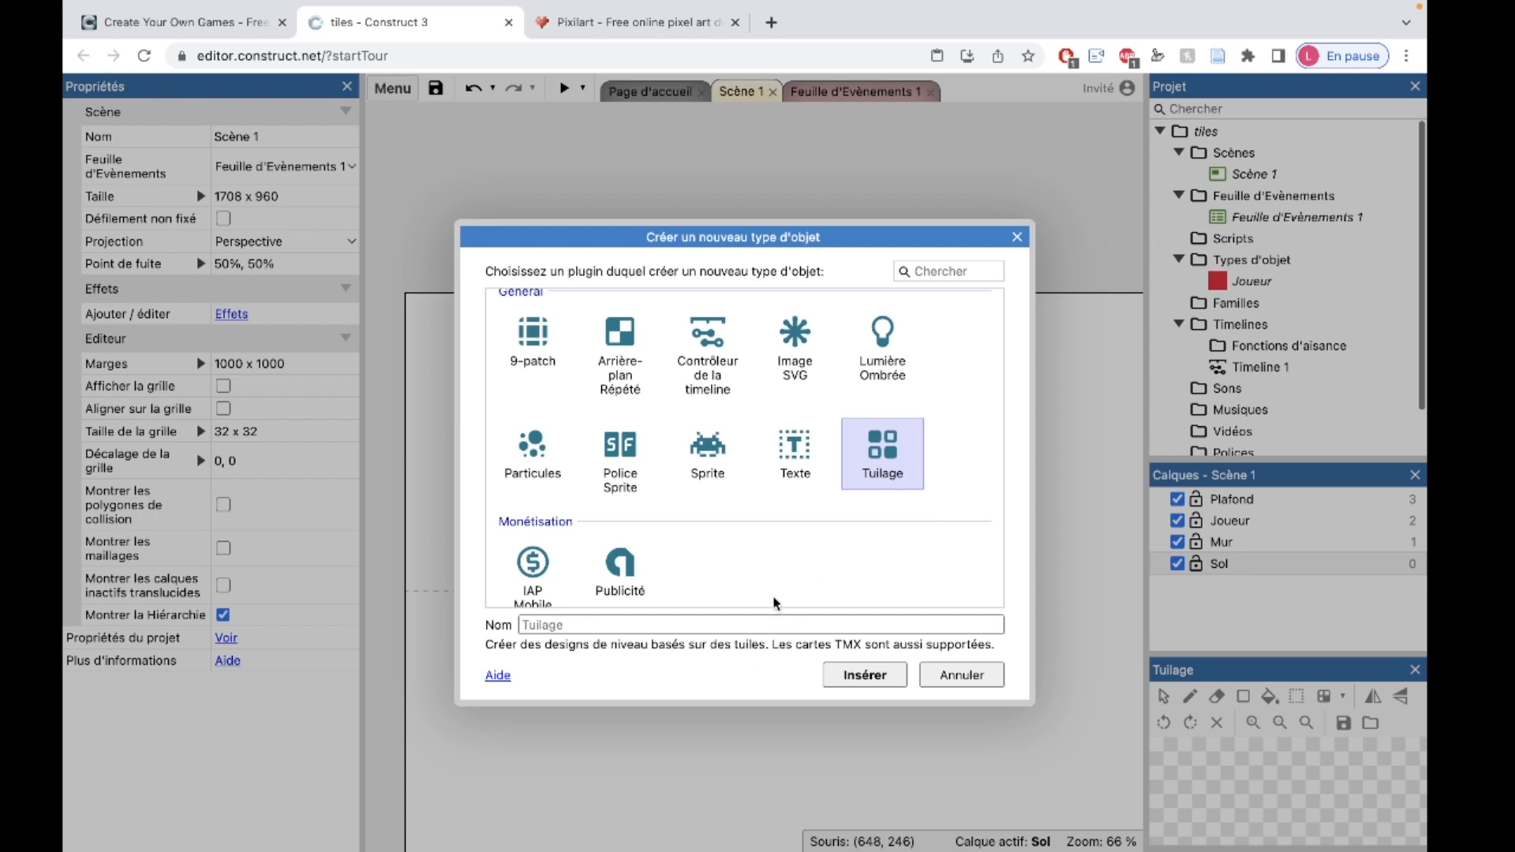
pyautogui.click(781, 618)
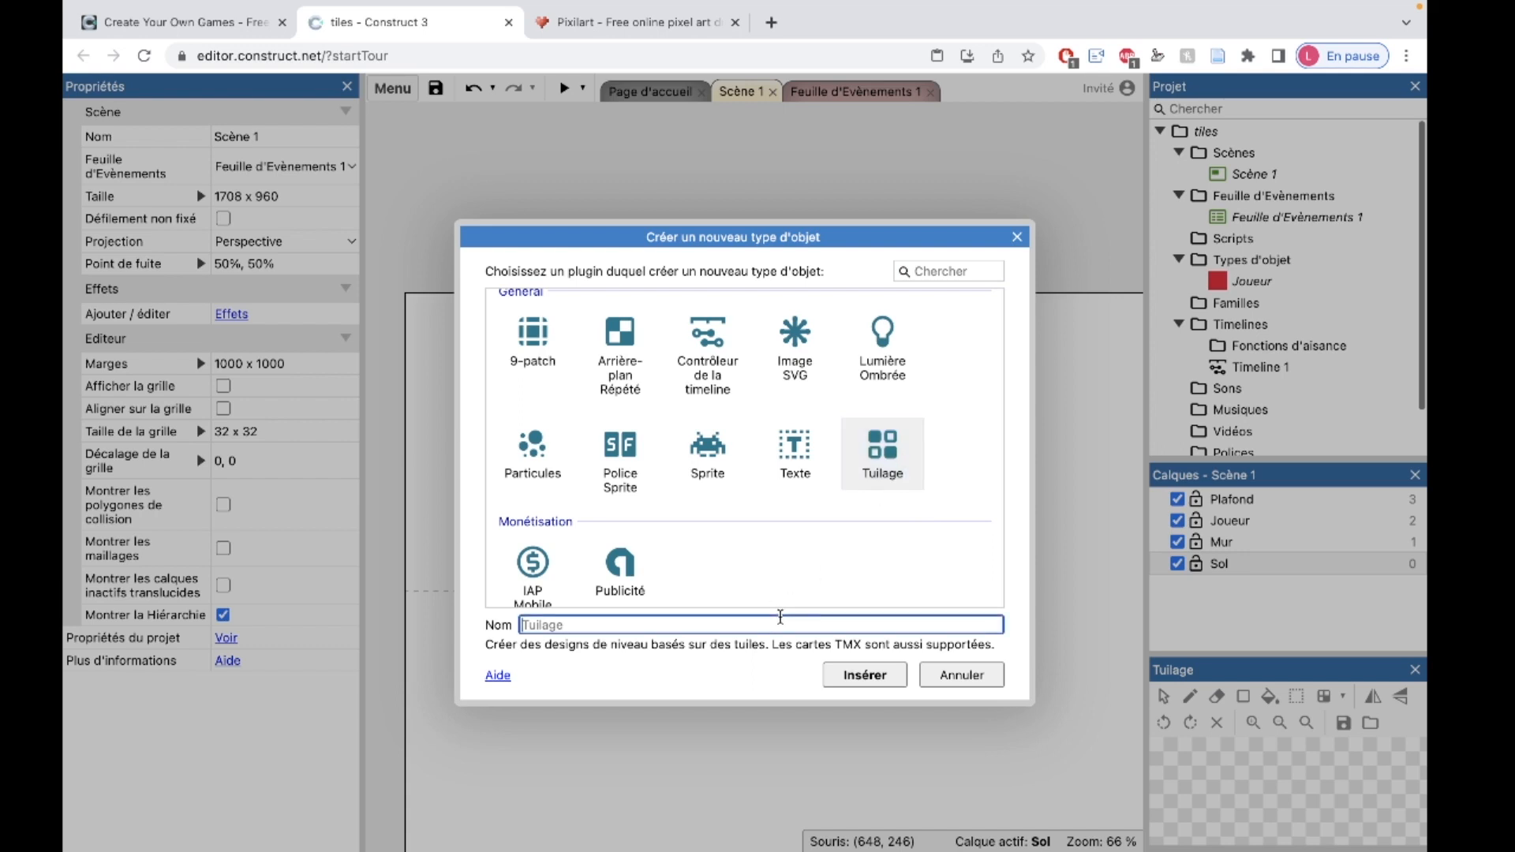
pyautogui.write('solmur')
pyautogui.press('BackSpace')
pyautogui.press('BackSpace')
pyautogui.press('BackSpace')
pyautogui.press('BackSpace')
pyautogui.press('BackSpace')
pyautogui.press('BackSpace')
# Name the new Tuilage object décor and insert it into the scene on the Sol layer
pyautogui.write('décor')
pyautogui.click(868, 677)
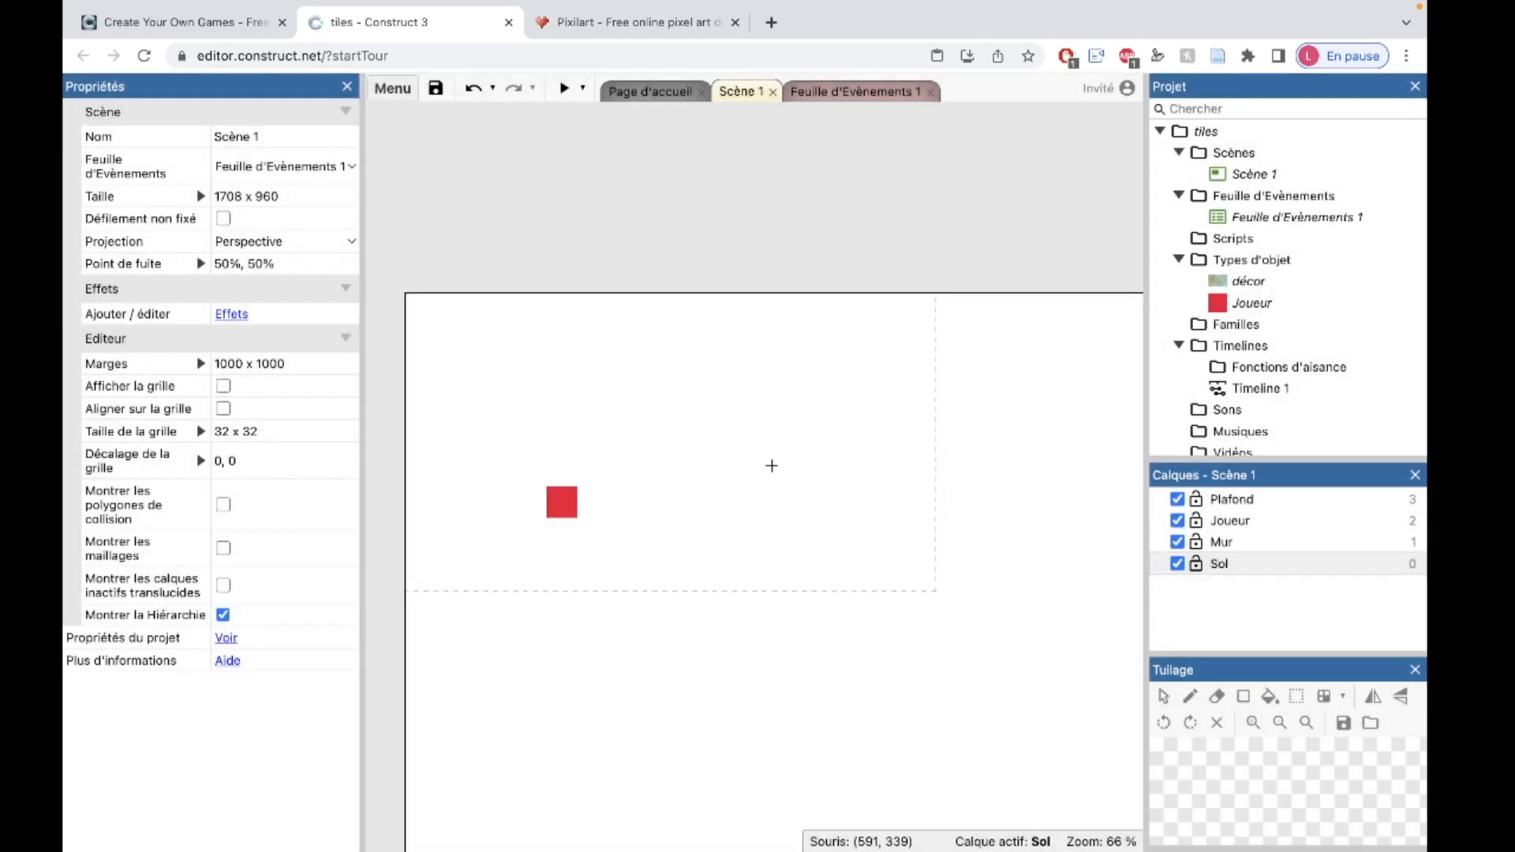
pyautogui.click(792, 380)
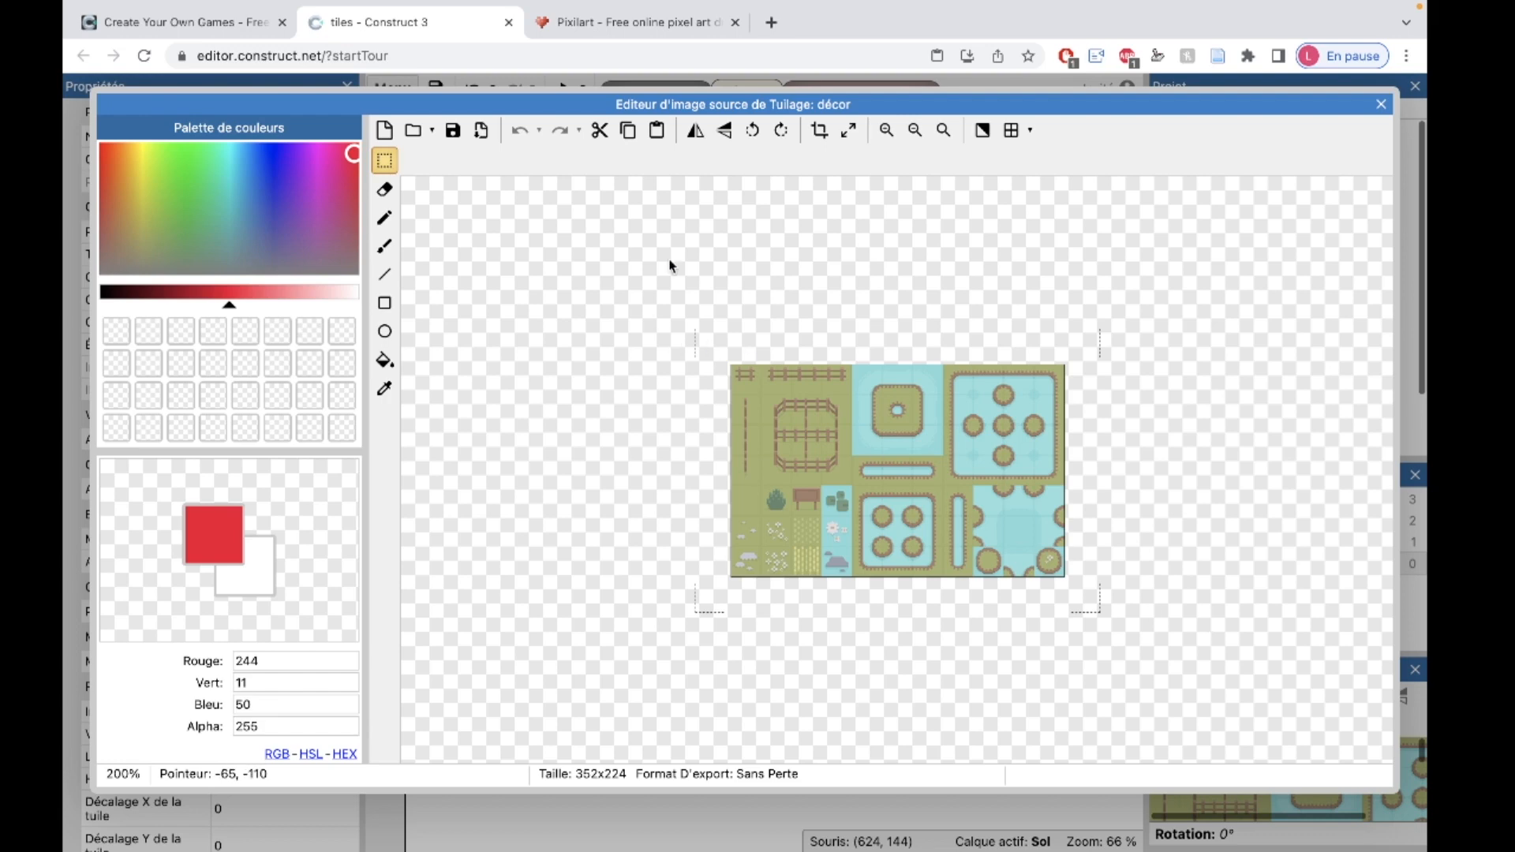
# Switch to Pixilart, dismiss the advertisement, examine the wooden plank floor drawing and return to Construct 3
pyautogui.click(670, 25)
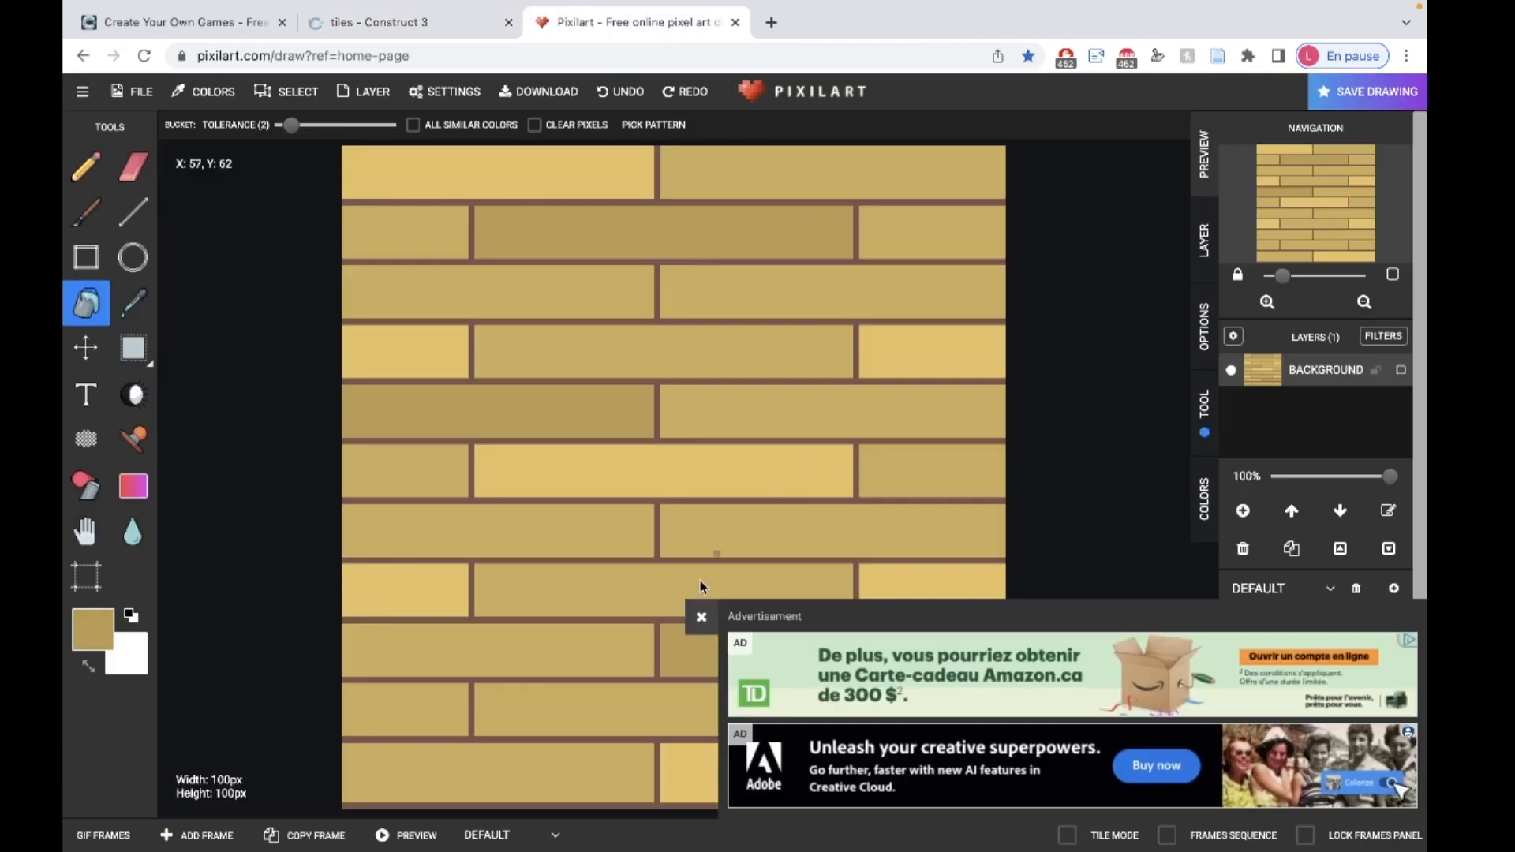
pyautogui.click(701, 616)
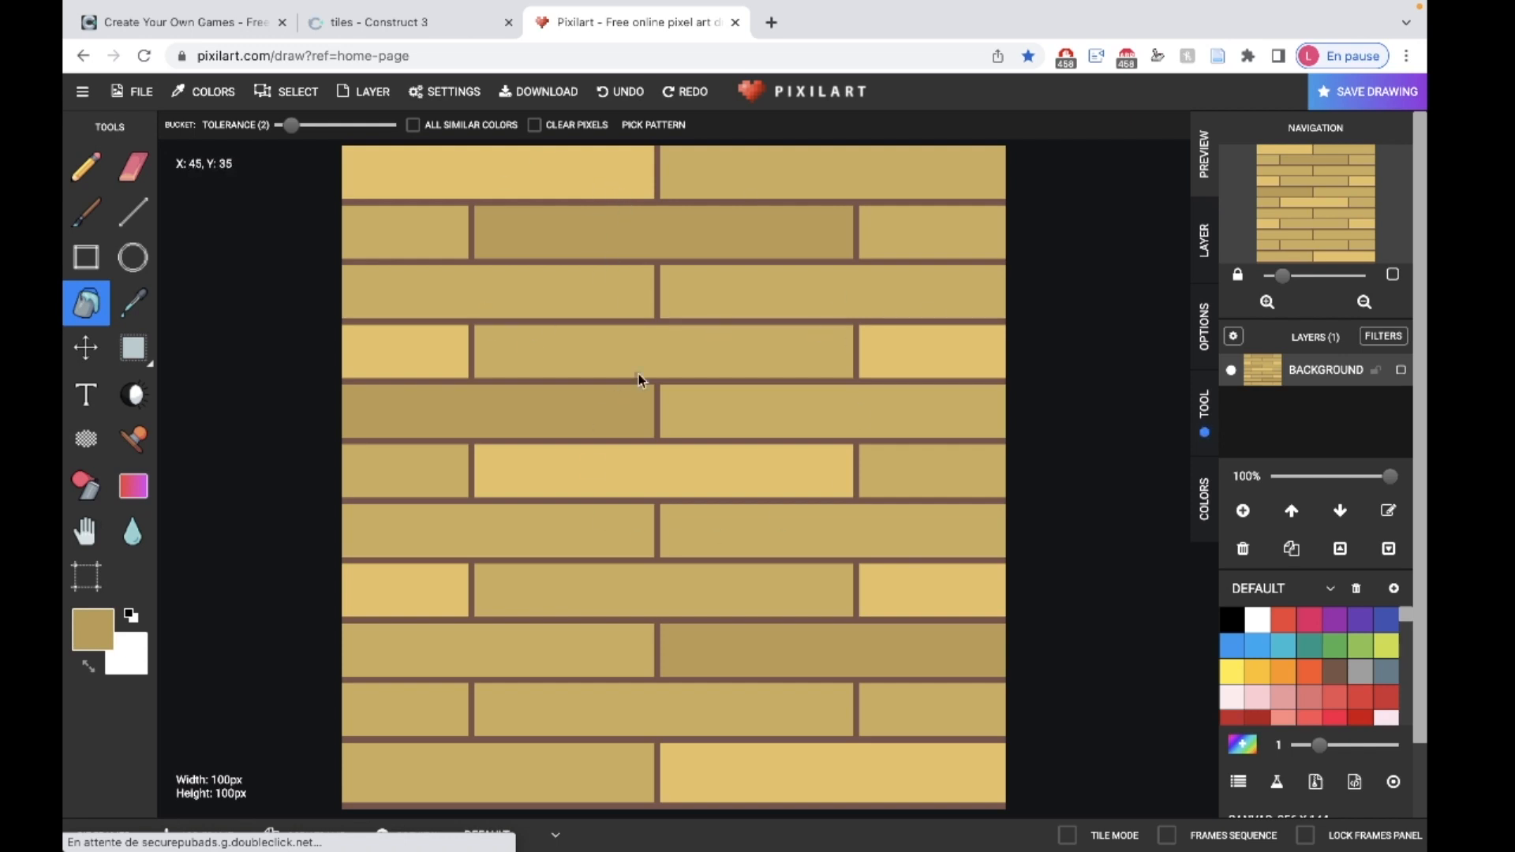
pyautogui.click(444, 17)
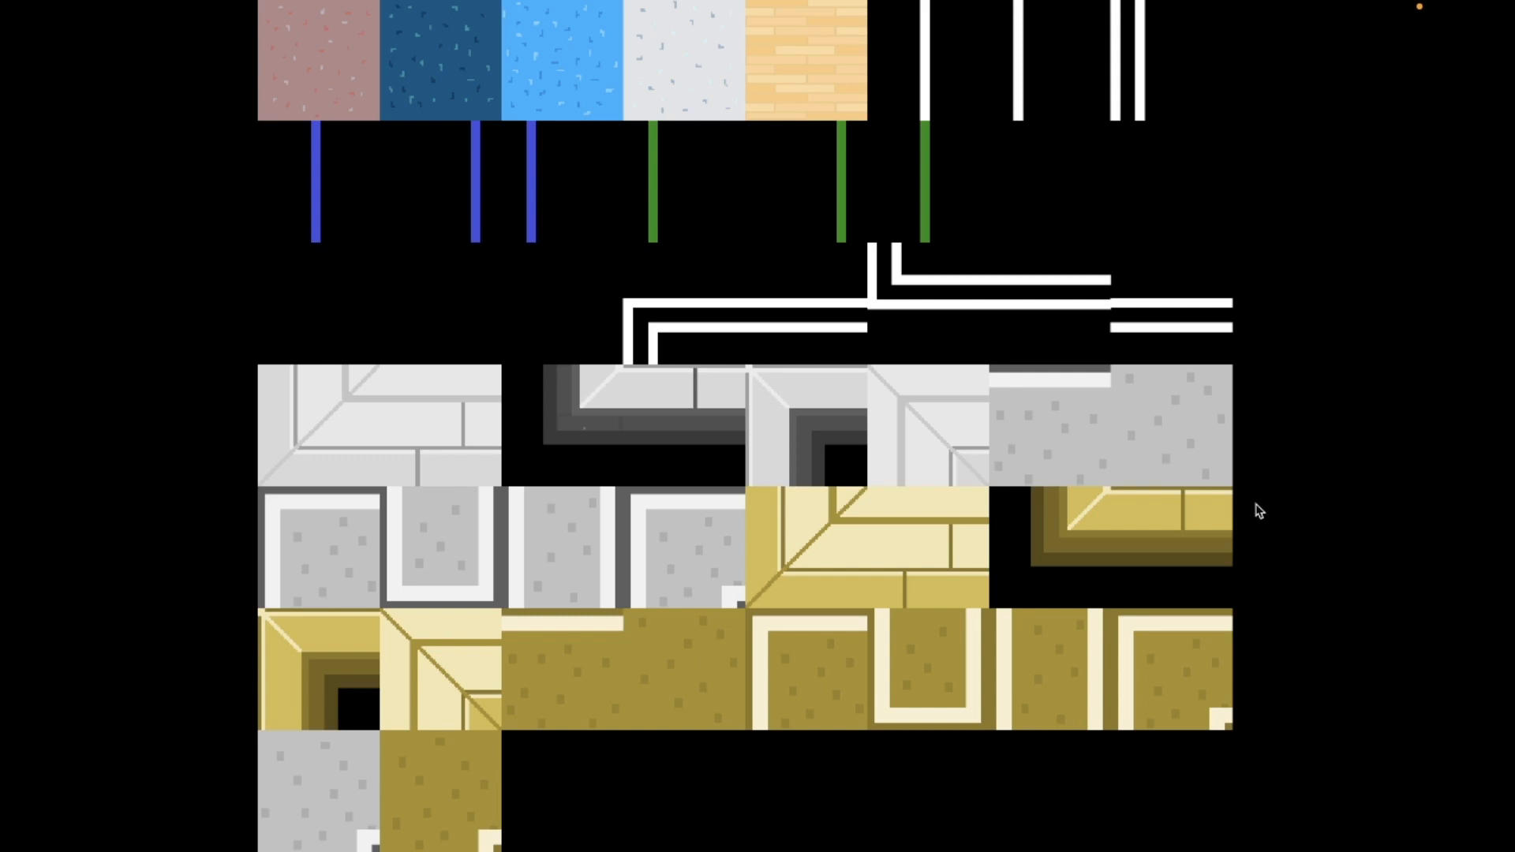
# Look over the tile set image Tiles Set GameJam.png in Aperçu and close it
pyautogui.hotkey('ctrl', 'Right')
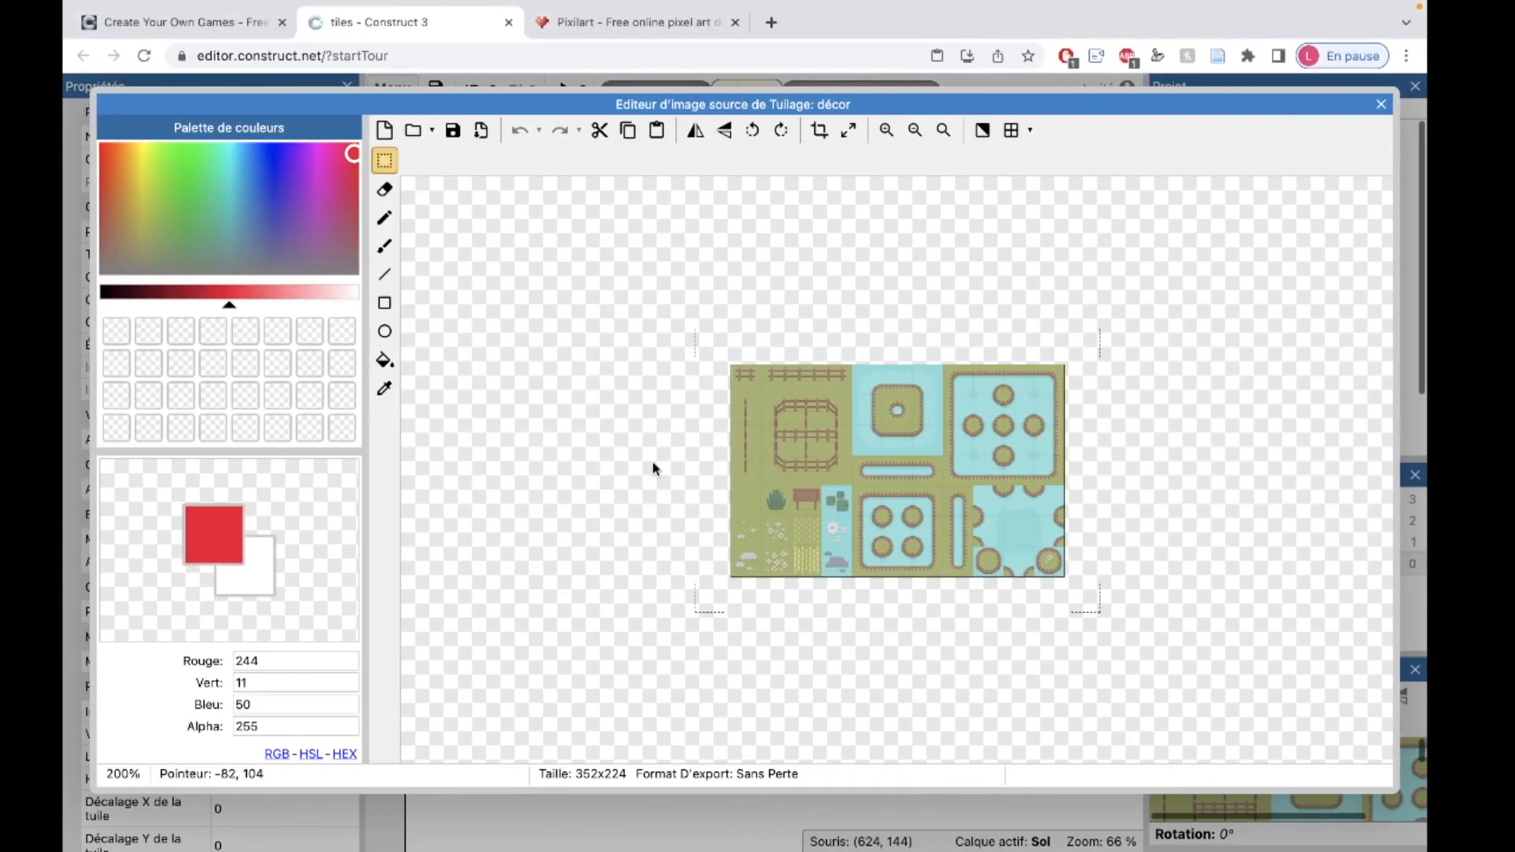
pyautogui.hotkey('ctrl', 'Left')
pyautogui.moveTo(92, 52)
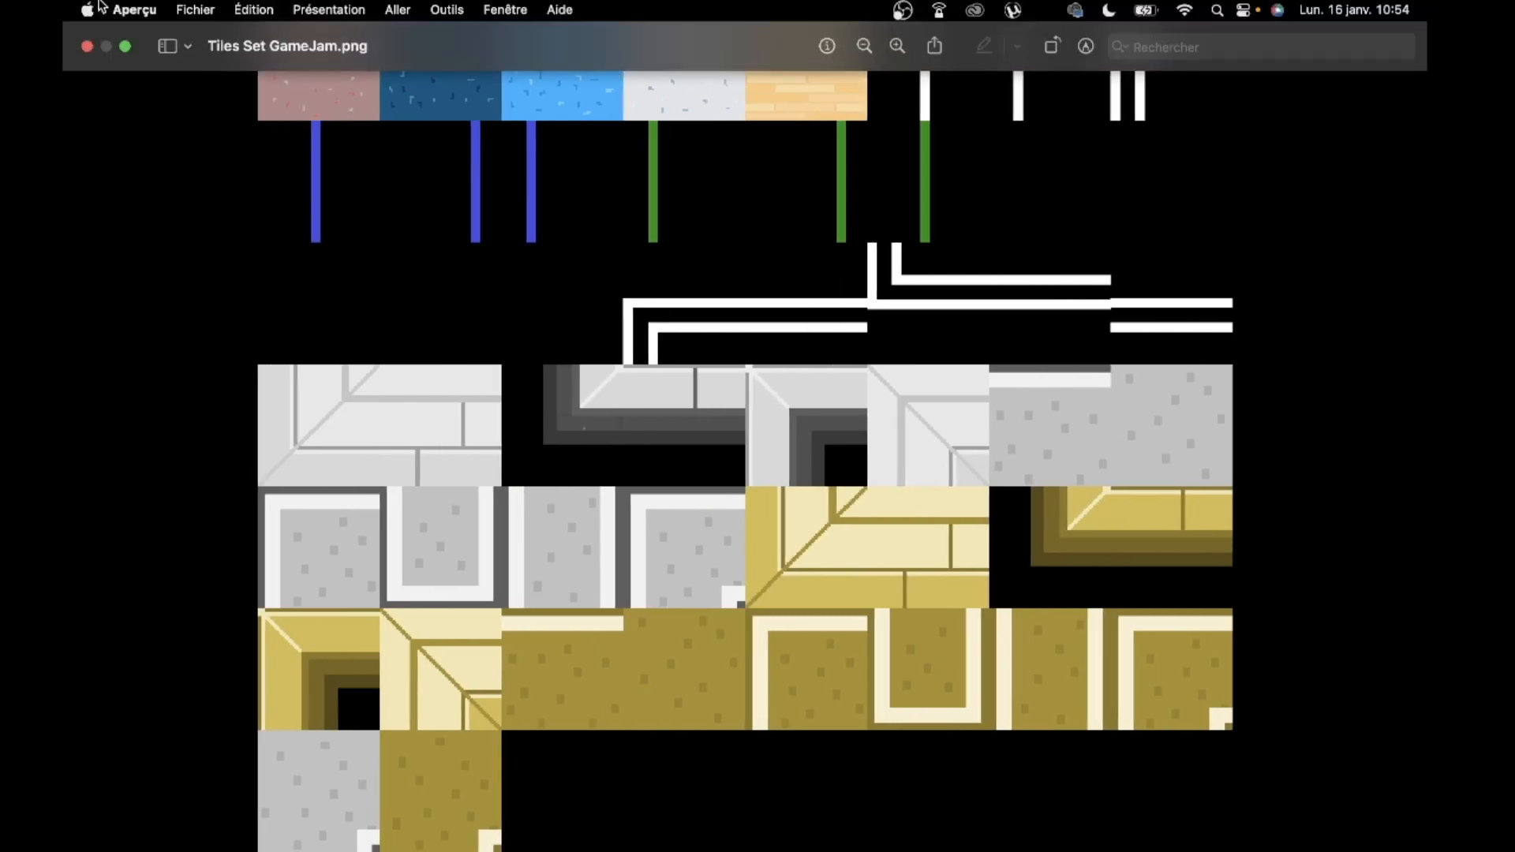
pyautogui.click(87, 46)
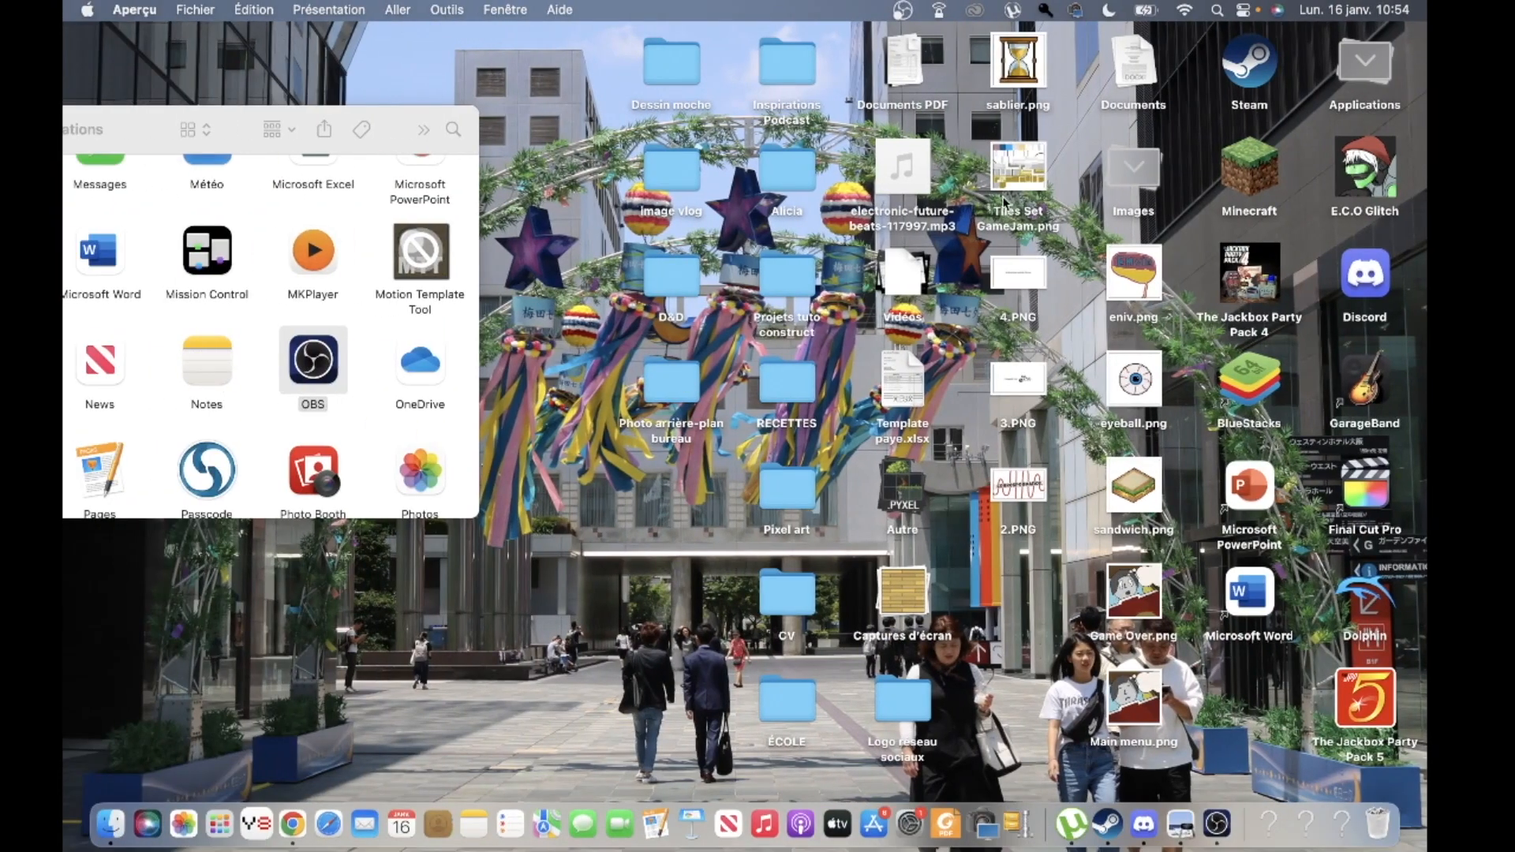
# Load Tiles Set GameJam.png from the desktop as the source image of the décor tilemap
pyautogui.click(1010, 175)
pyautogui.hotkey('ctrl', 'Right')
pyautogui.moveTo(937, 175); pyautogui.dragTo(821, 498)
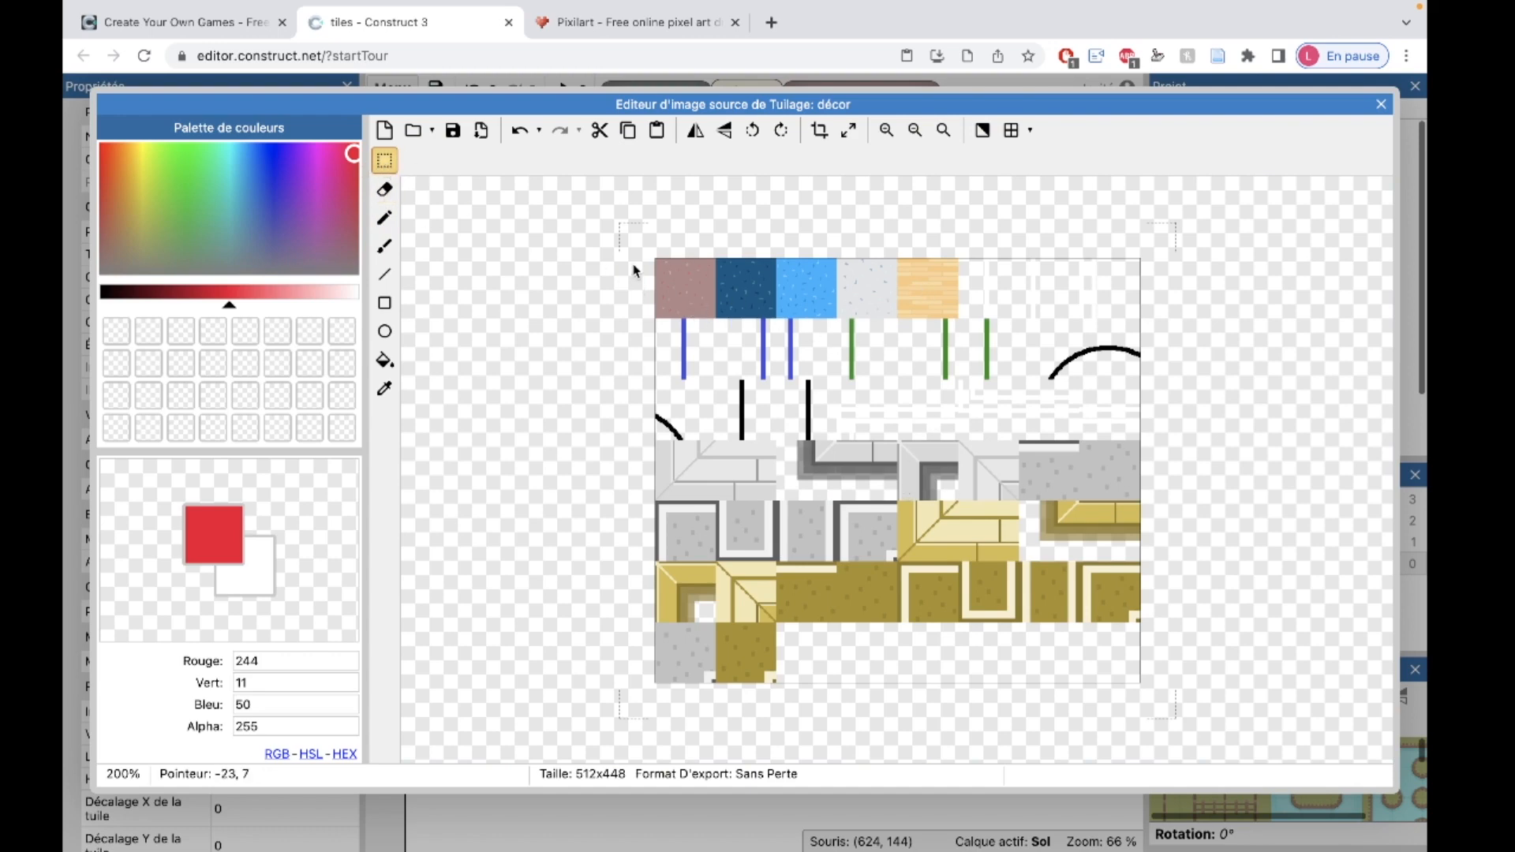
# Undo the image load and load Tiles Set GameJam.png into the décor source image editor again
pyautogui.moveTo(655, 259); pyautogui.dragTo(959, 319)
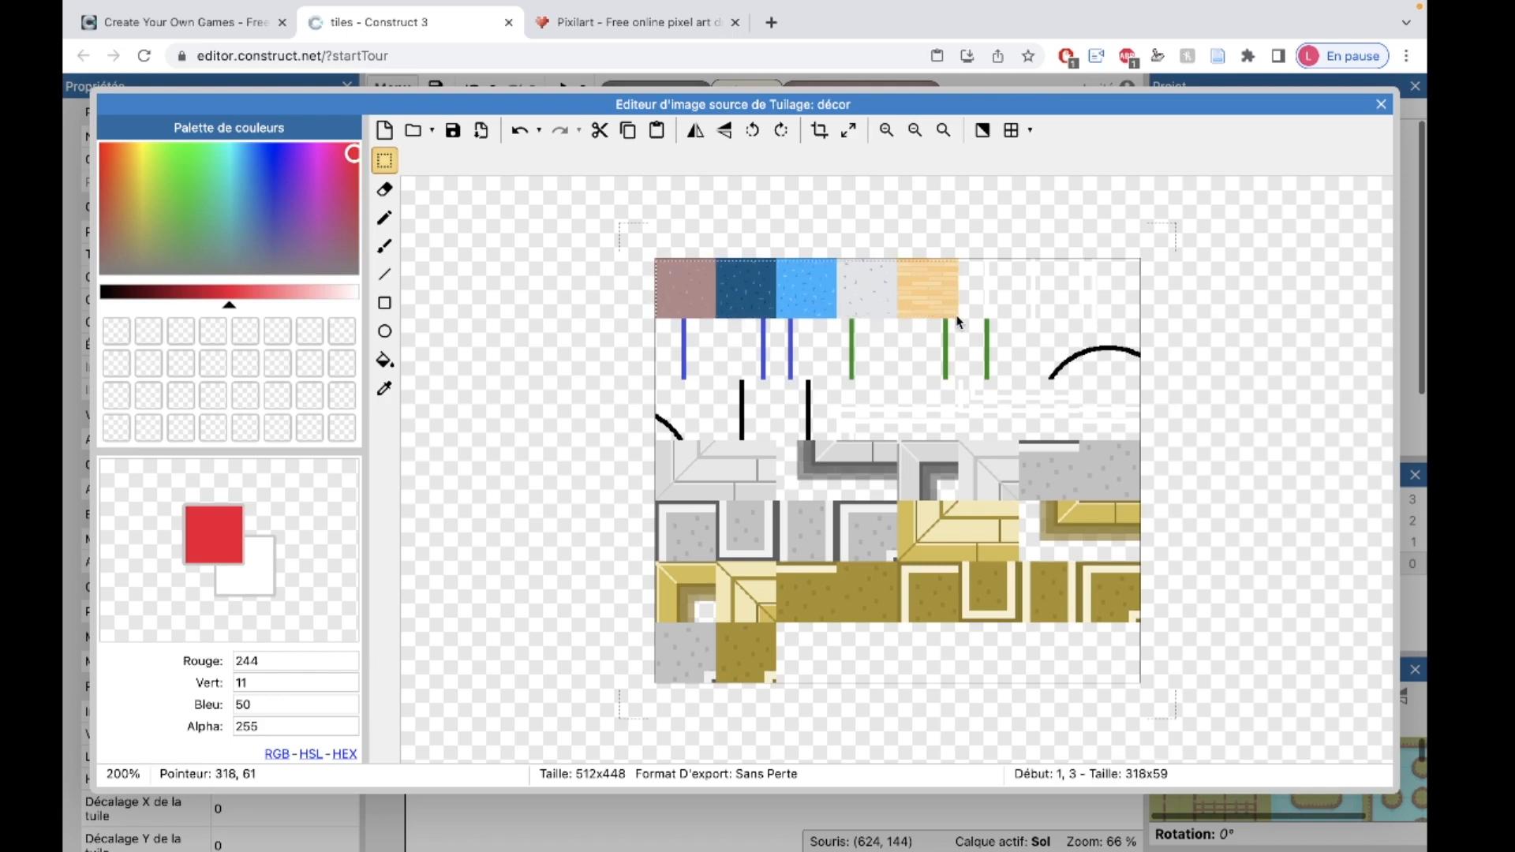
pyautogui.press('super+z')
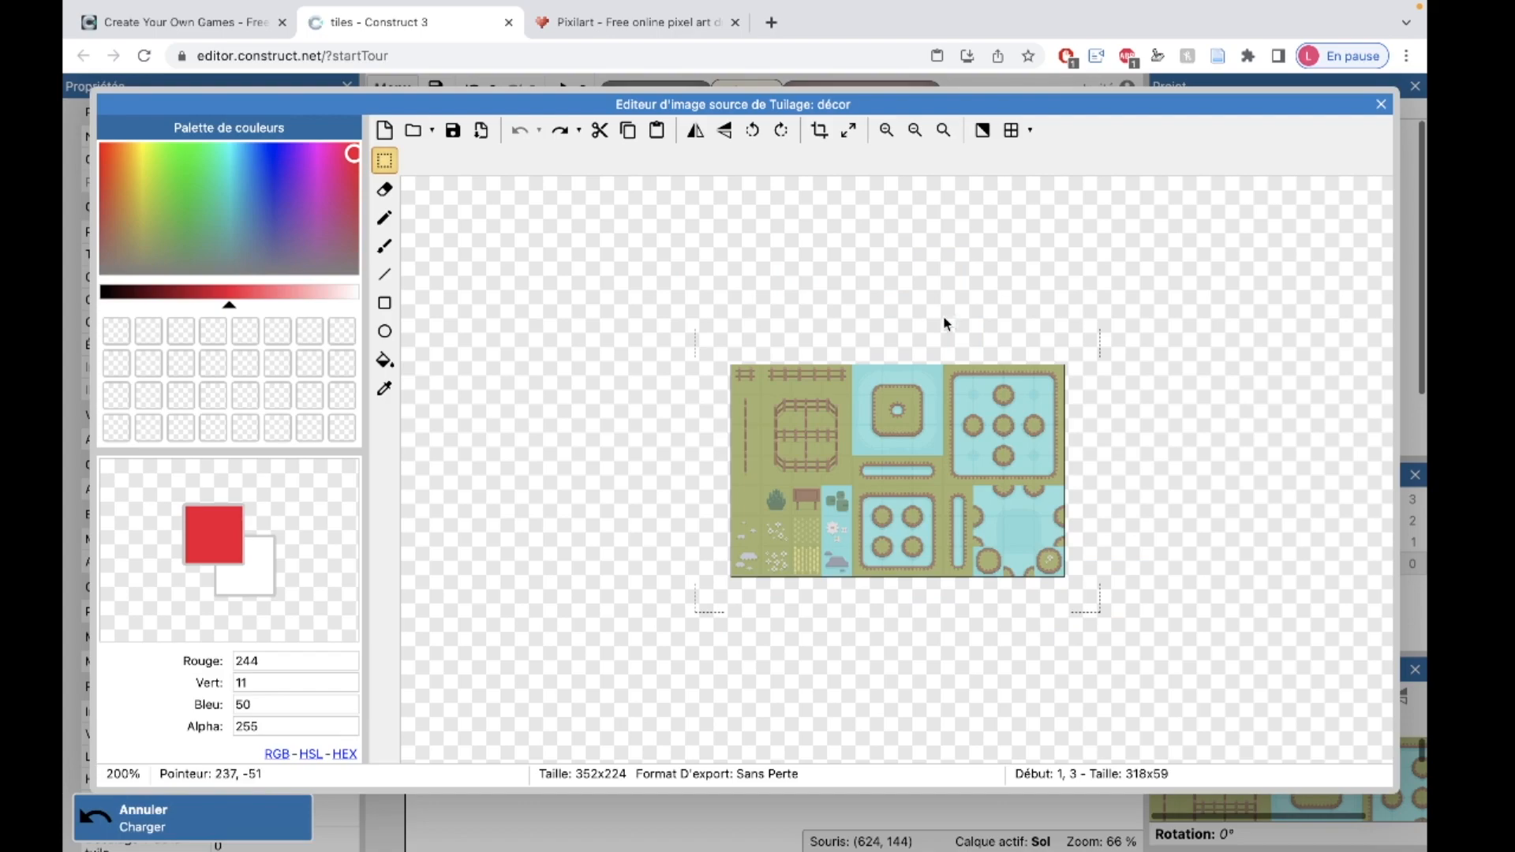
pyautogui.hotkey('ctrl', 'Left')
pyautogui.moveTo(1006, 164); pyautogui.dragTo(836, 442)
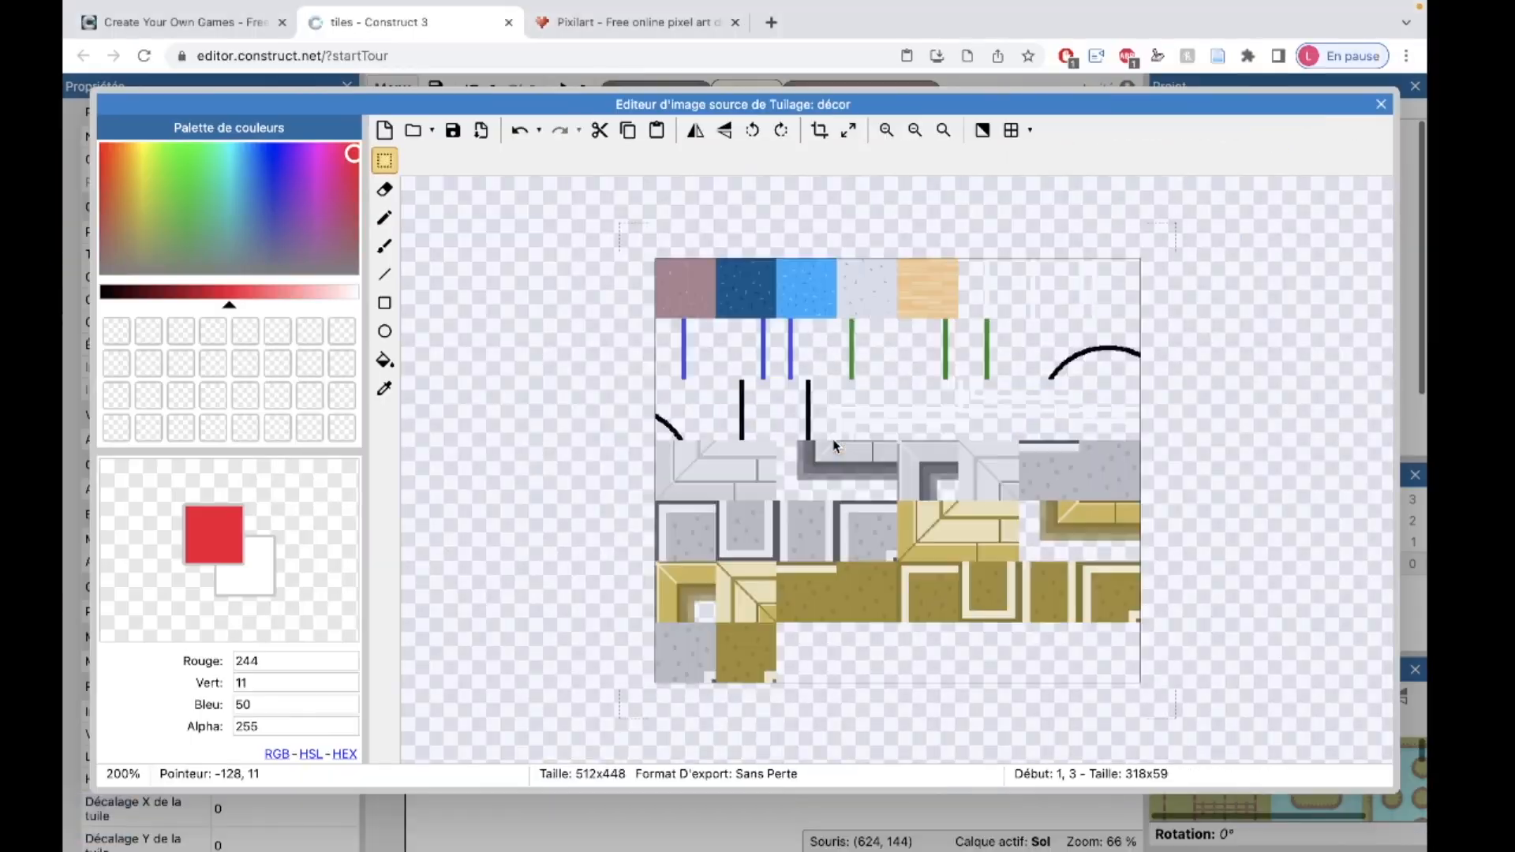
# Select the first four tiles of the upper row, 256x64 starting at 0, 0, and crop the source image to them
pyautogui.click(888, 132)
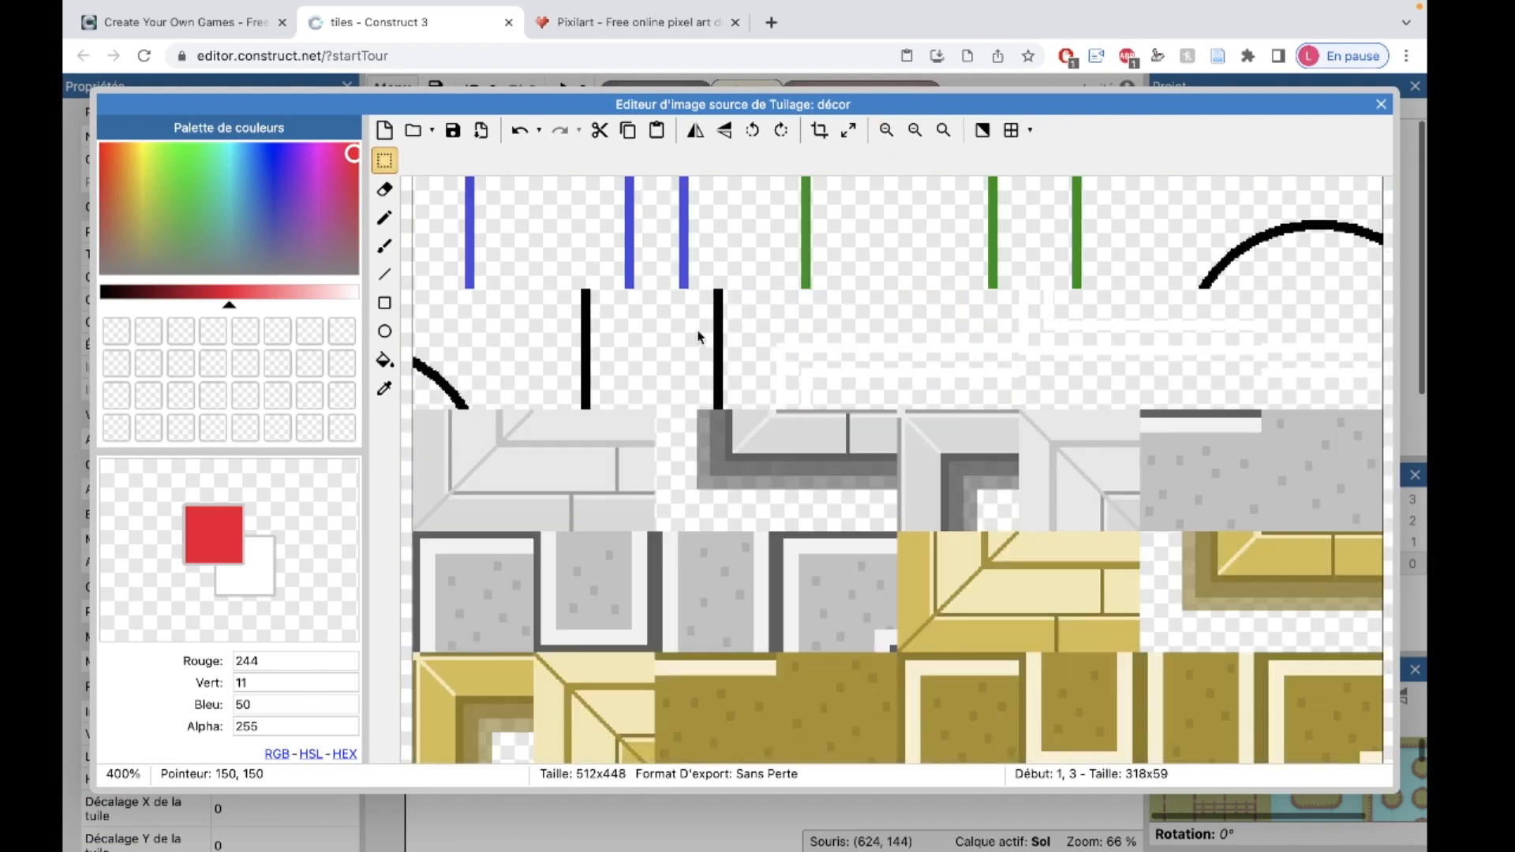
pyautogui.hscroll(-1, 698, 337)
pyautogui.scroll(3, 699, 337)
pyautogui.click(886, 131)
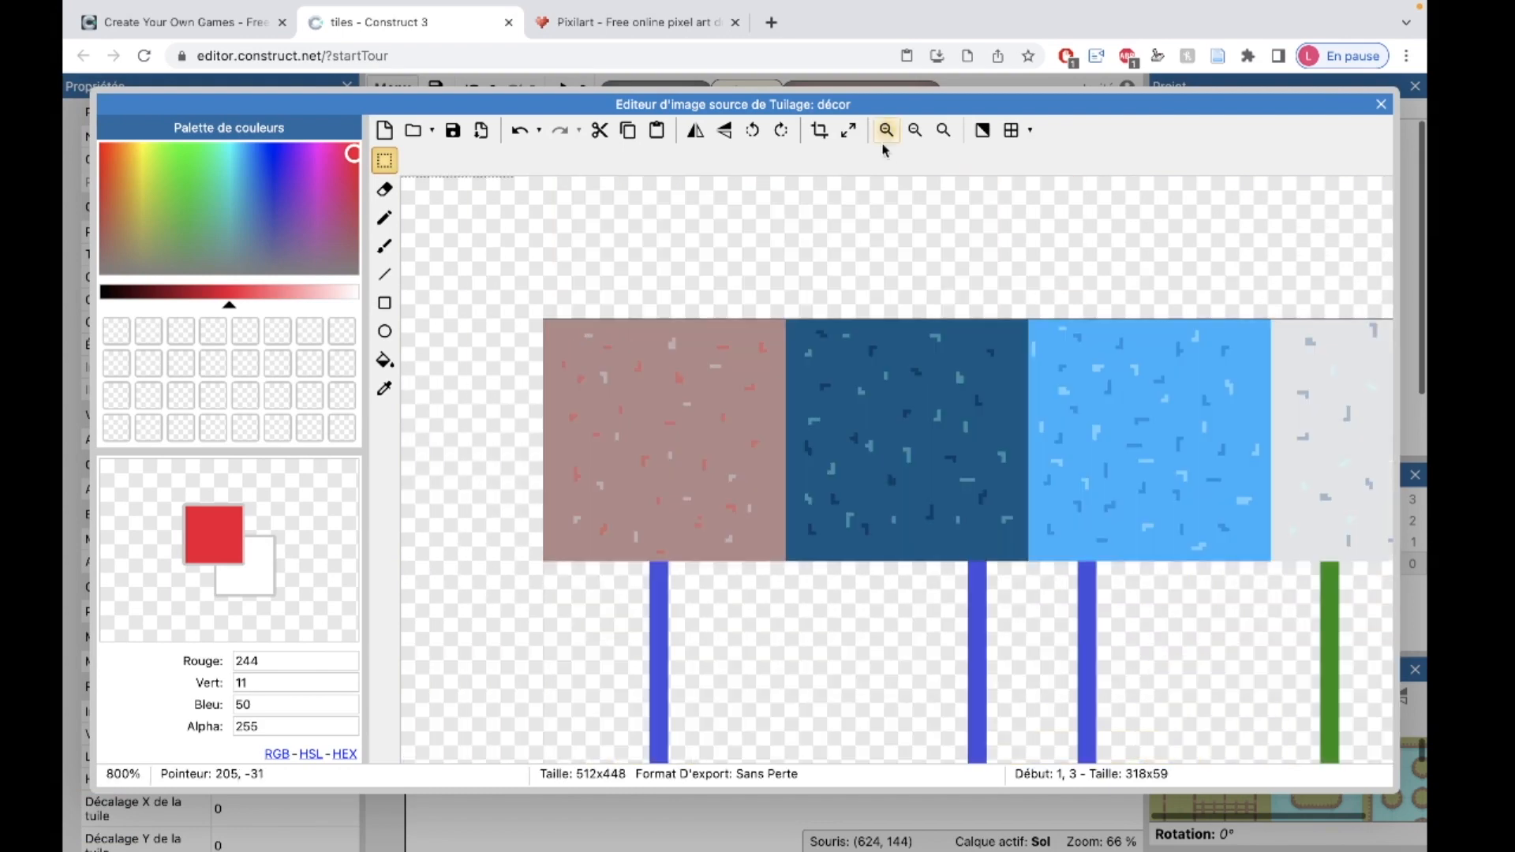
pyautogui.hscroll(1, 720, 290)
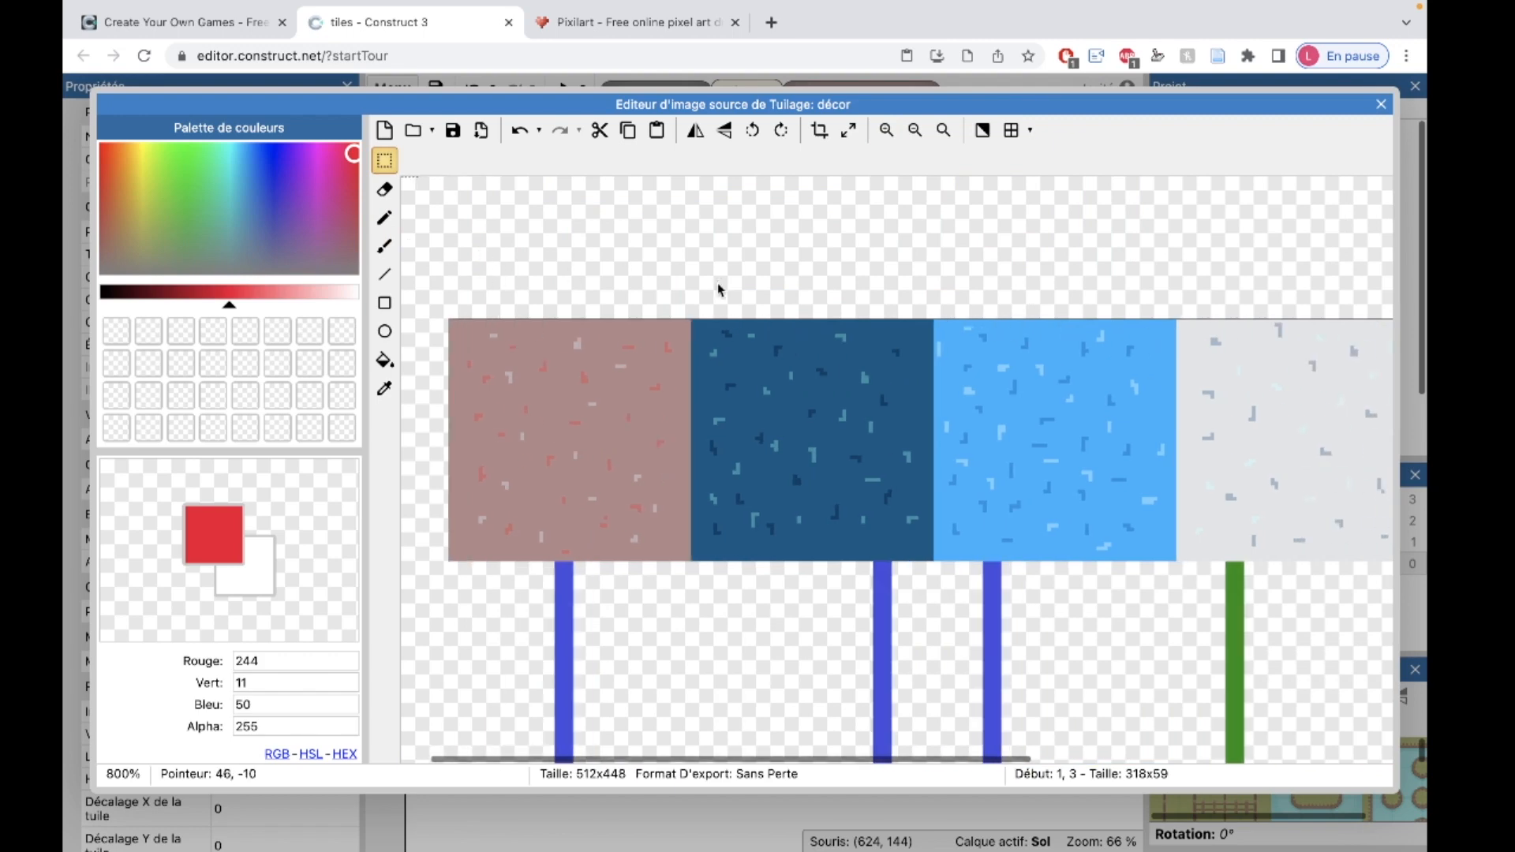
pyautogui.hscroll(5, 970, 395)
pyautogui.hscroll(-5, 971, 395)
pyautogui.hscroll(1, 971, 395)
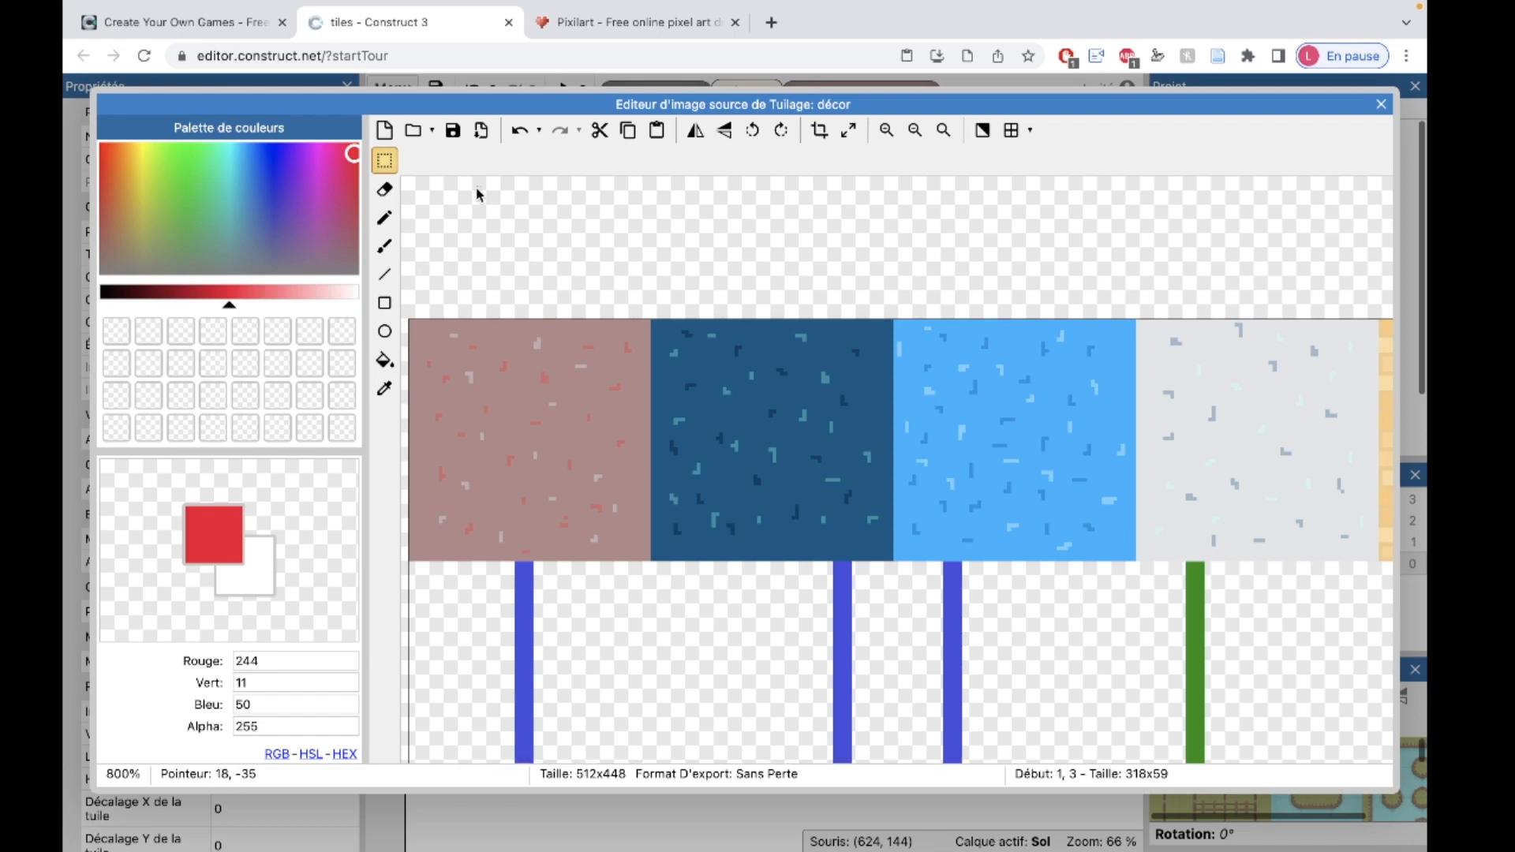
pyautogui.moveTo(412, 326); pyautogui.dragTo(1377, 562)
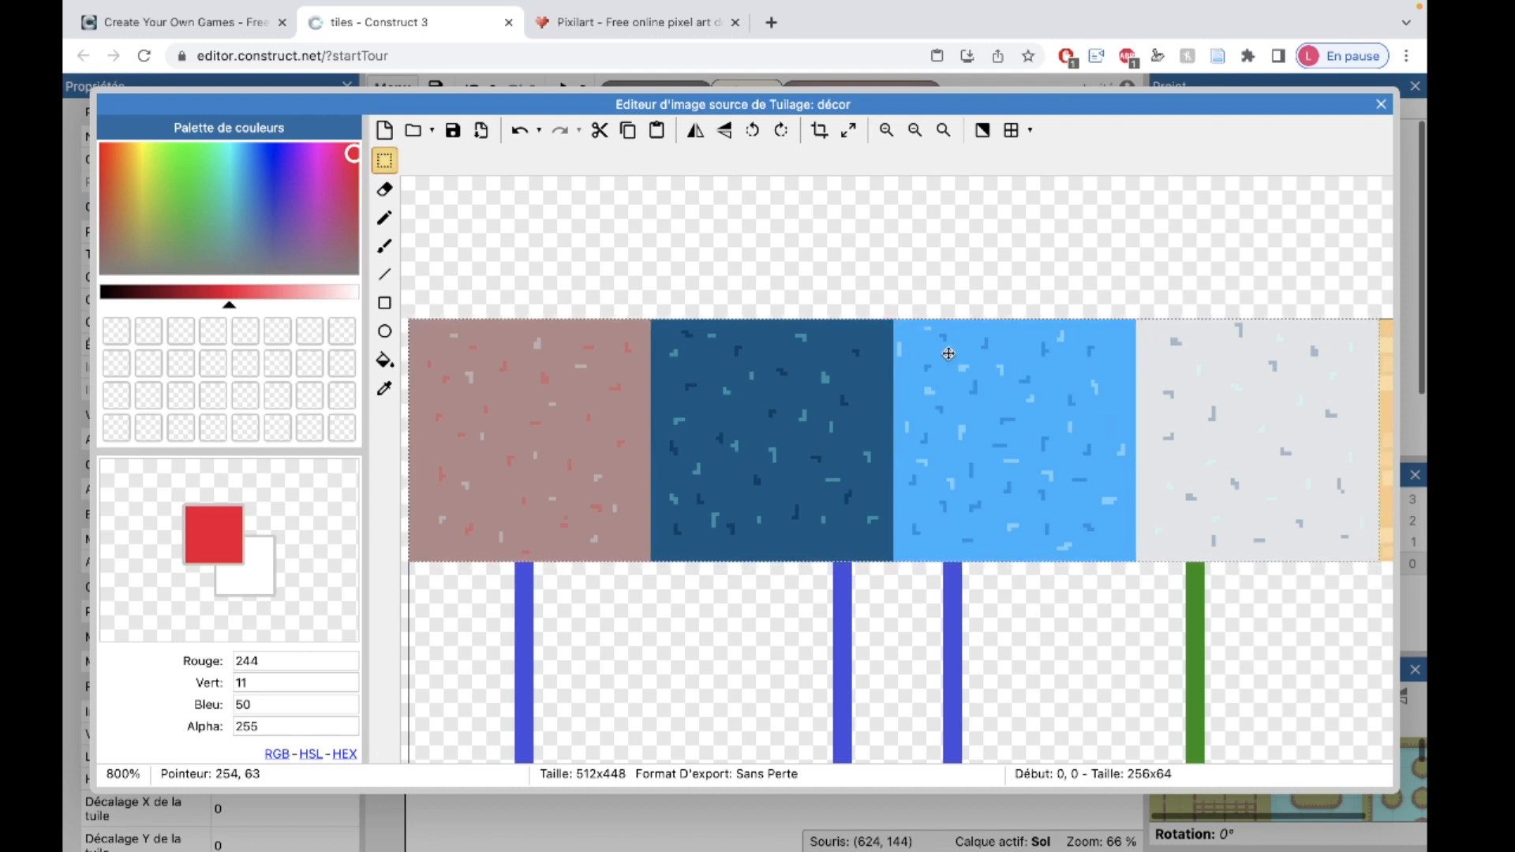
pyautogui.click(820, 131)
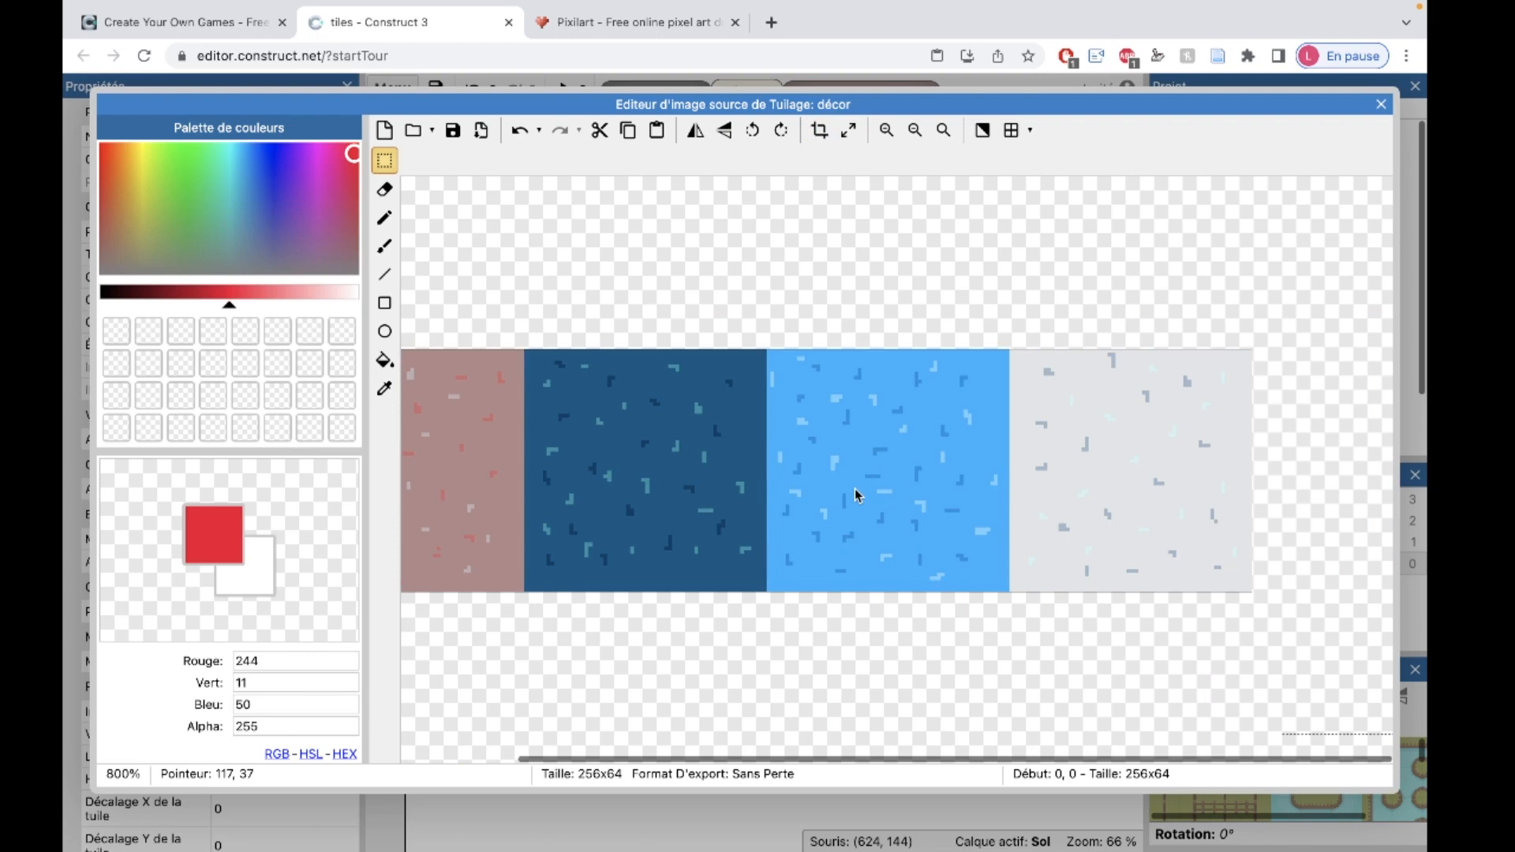
# Undo the crop to restore the full tile set image
pyautogui.click(916, 131)
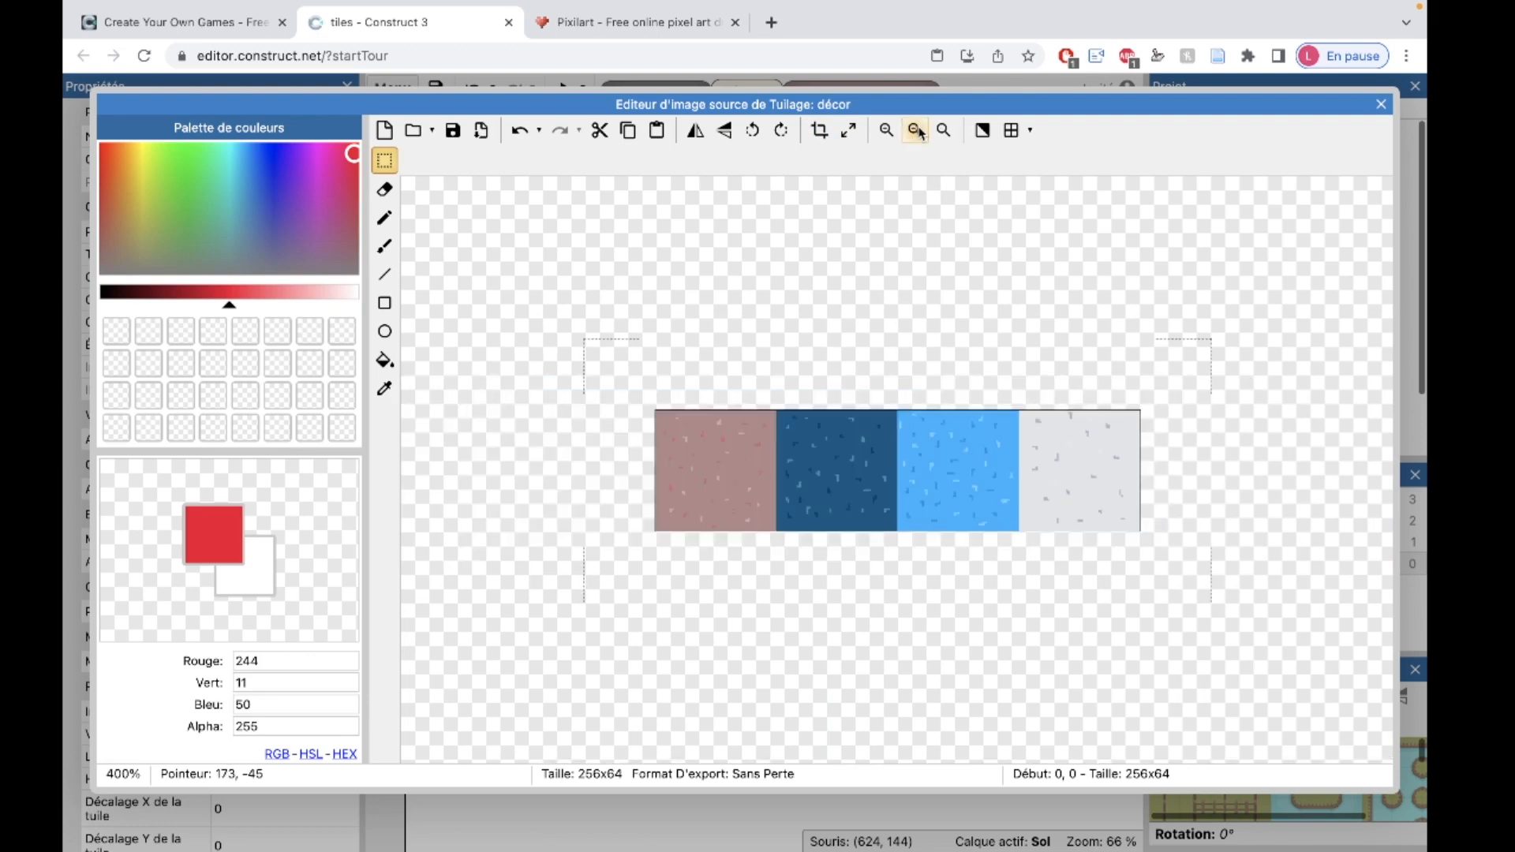
pyautogui.hotkey('ctrl', 'z')
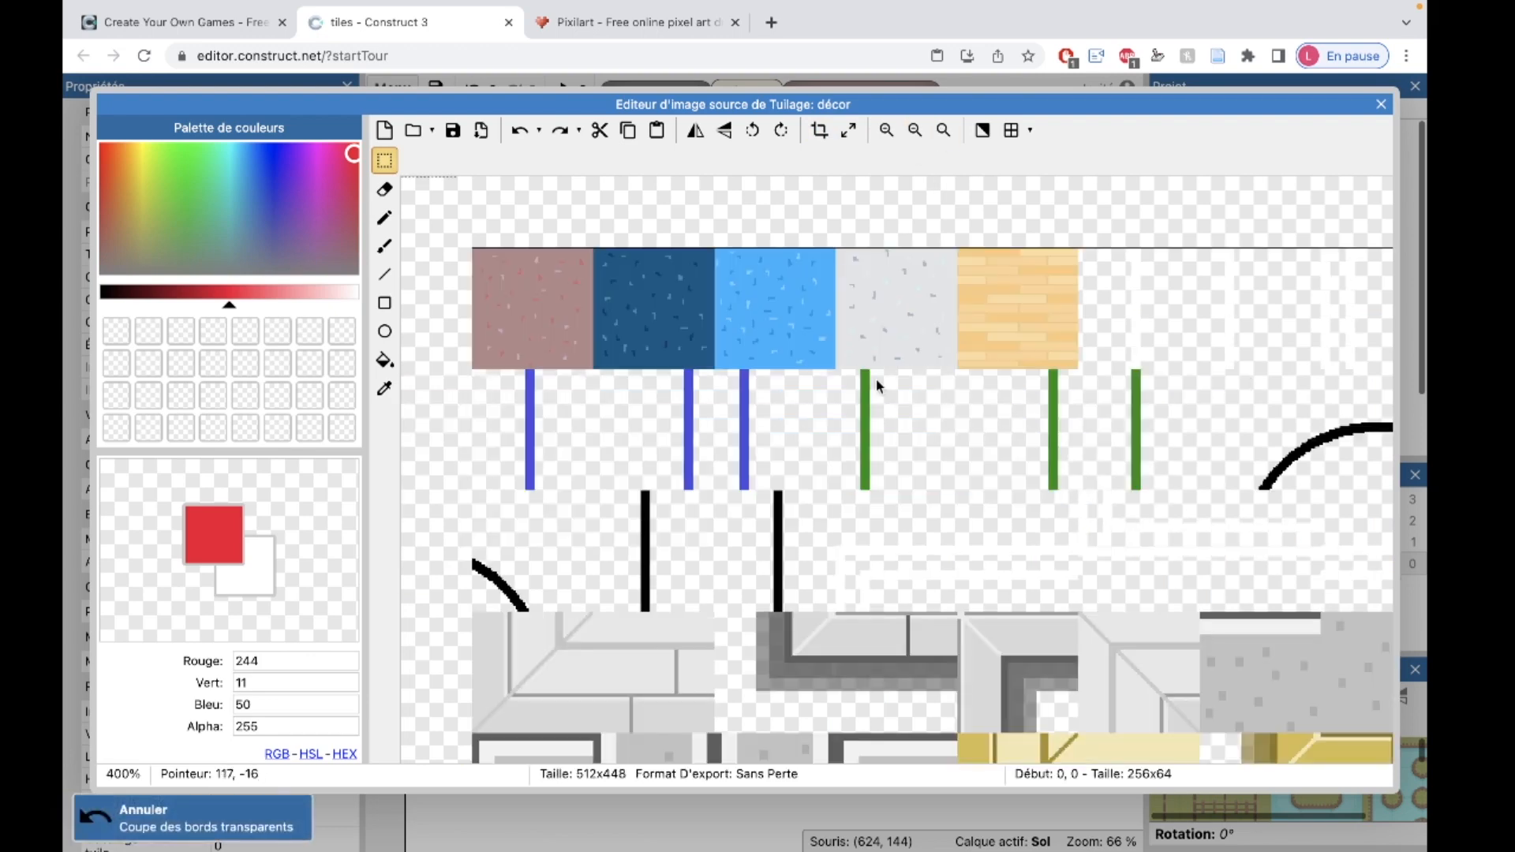
pyautogui.click(913, 129)
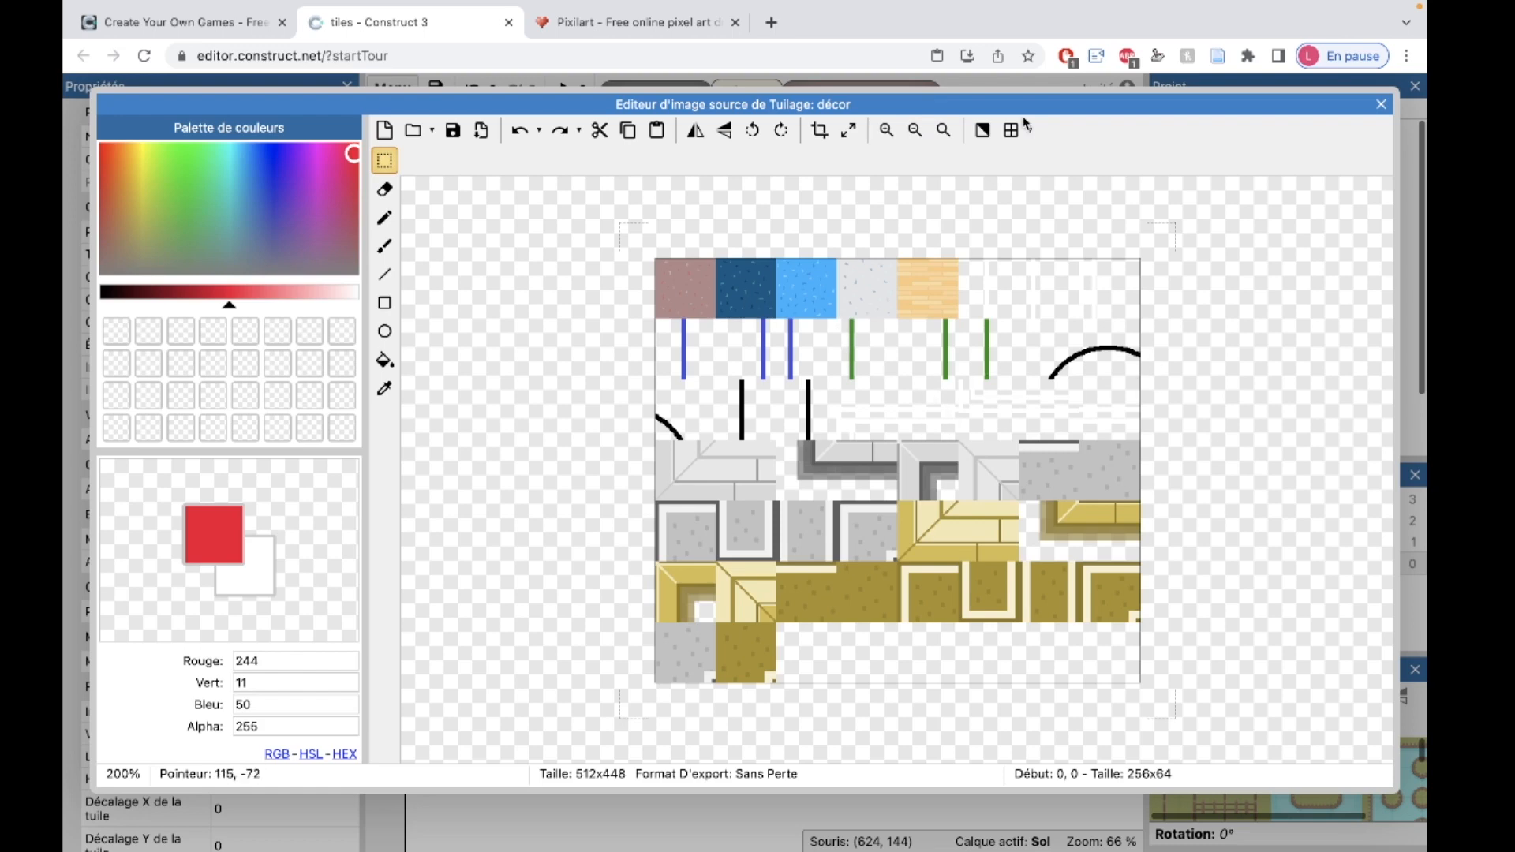
# Close the décor source image editor and bring the whole scene into view
pyautogui.click(1381, 105)
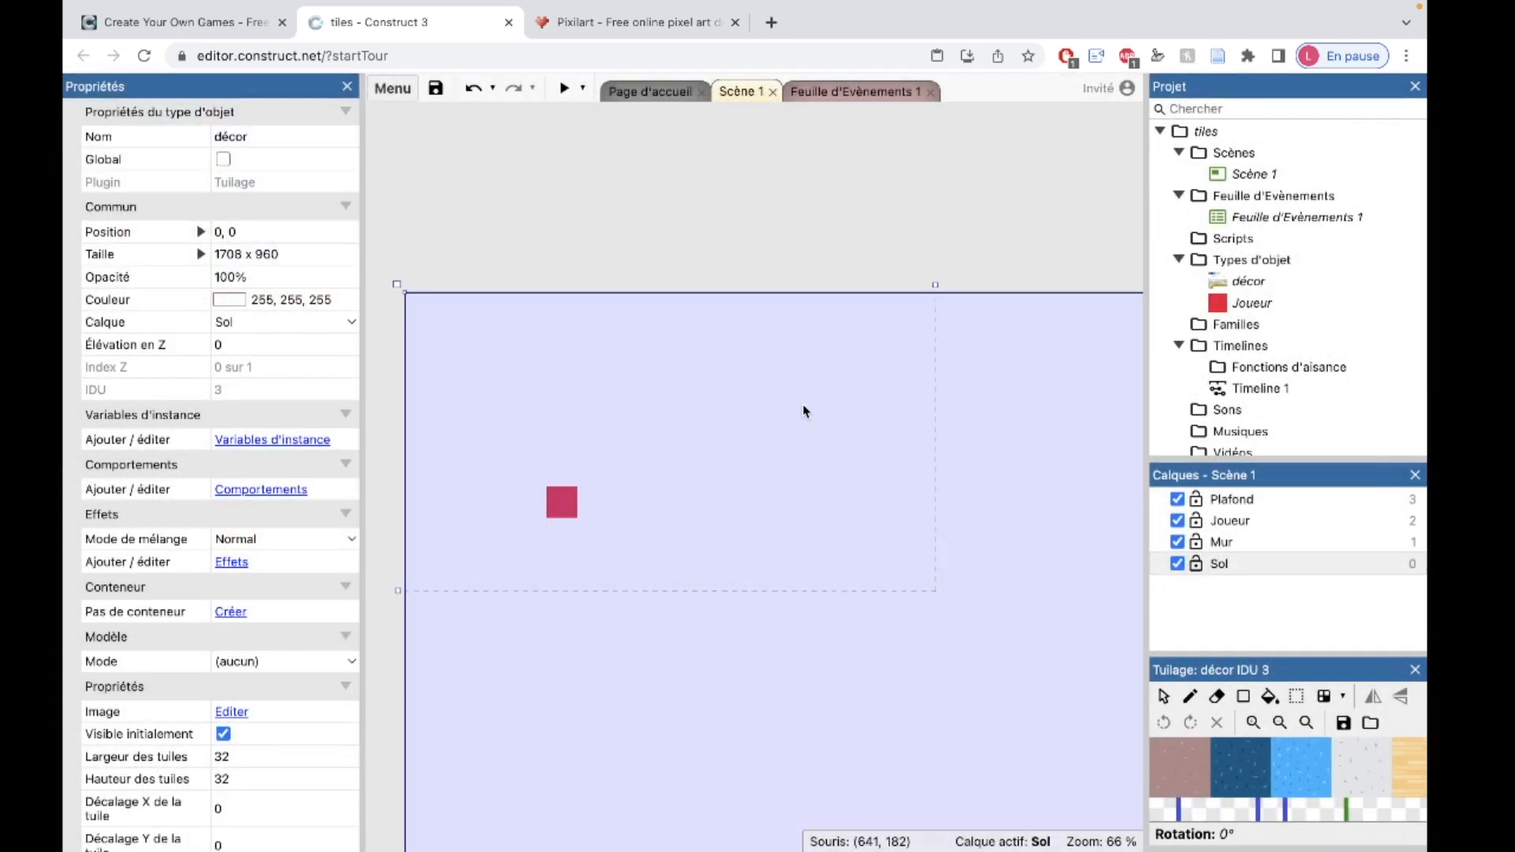
pyautogui.keyDown('ctrl'); pyautogui.scroll(-4, 802, 411); pyautogui.keyUp('ctrl')
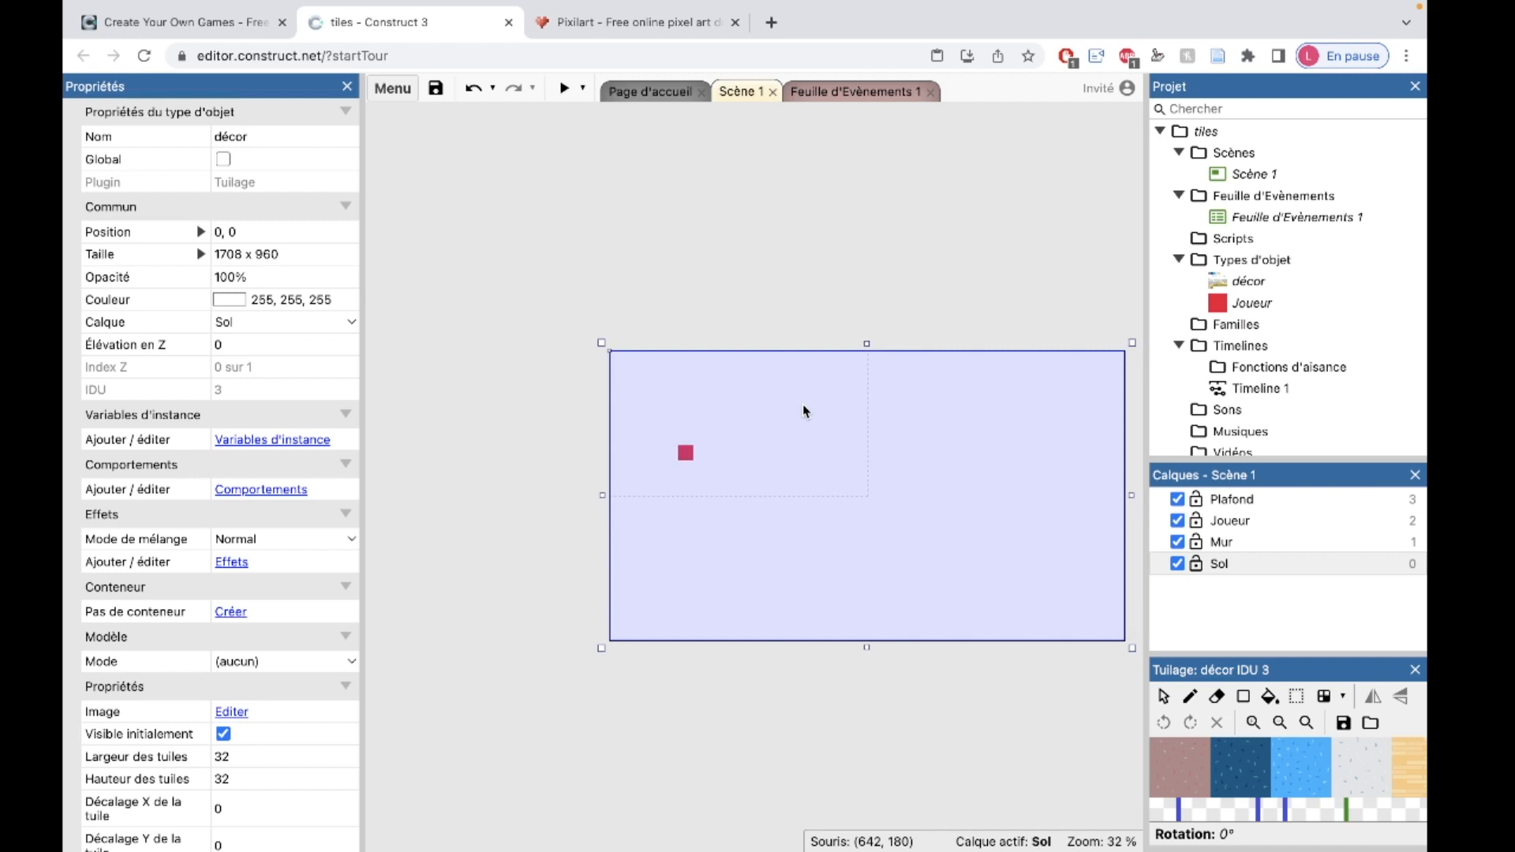
pyautogui.hscroll(1, 804, 411)
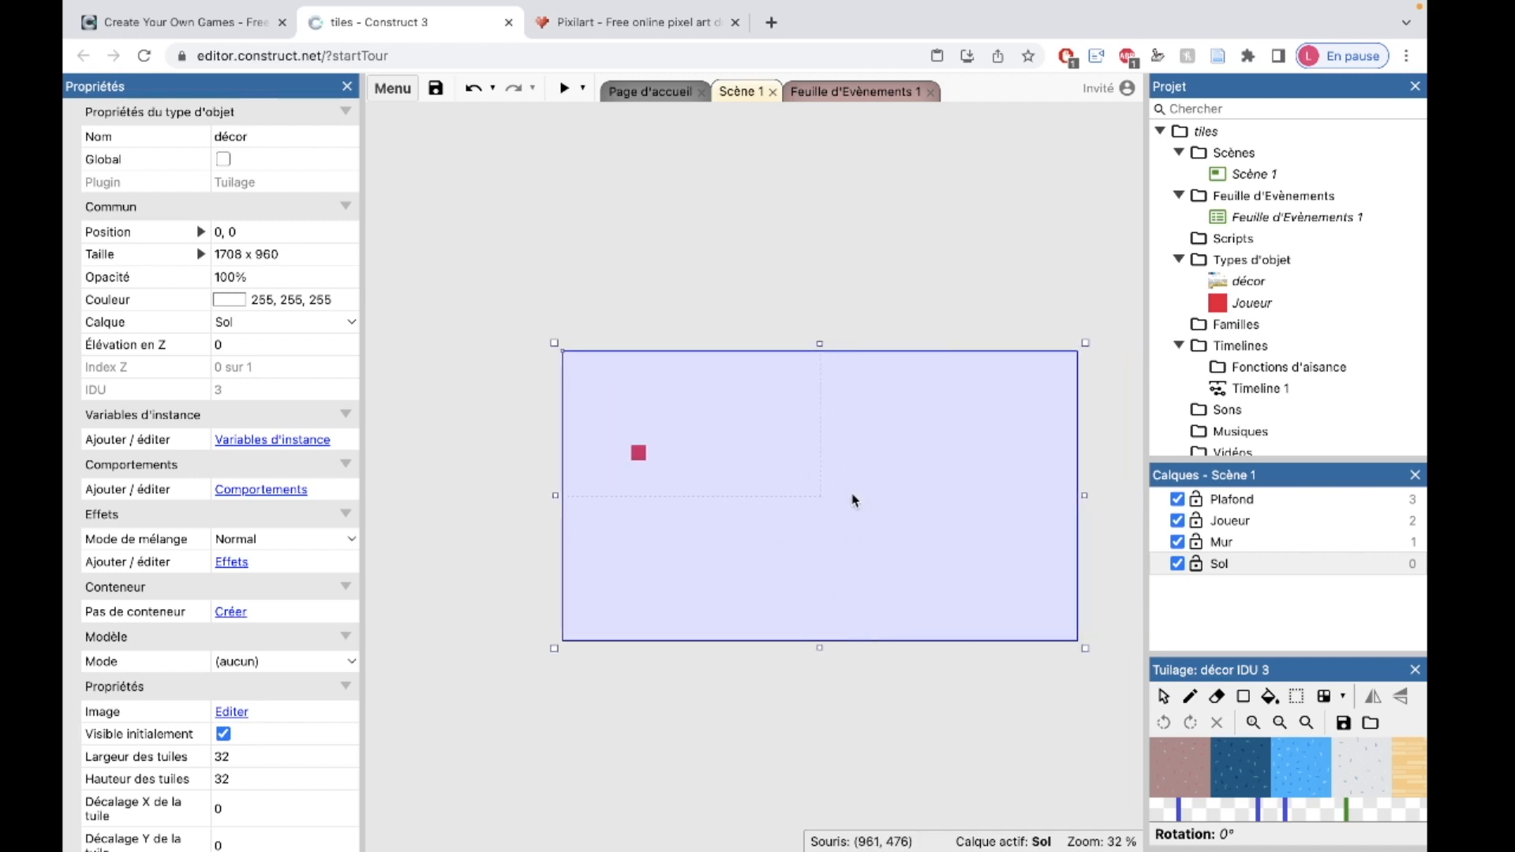
# Shrink the décor tilemap to 1058 x 492 from its lower corner and stretch it back to 1708 x 960
pyautogui.keyDown('ctrl'); pyautogui.scroll(2, 897, 543); pyautogui.keyUp('ctrl')
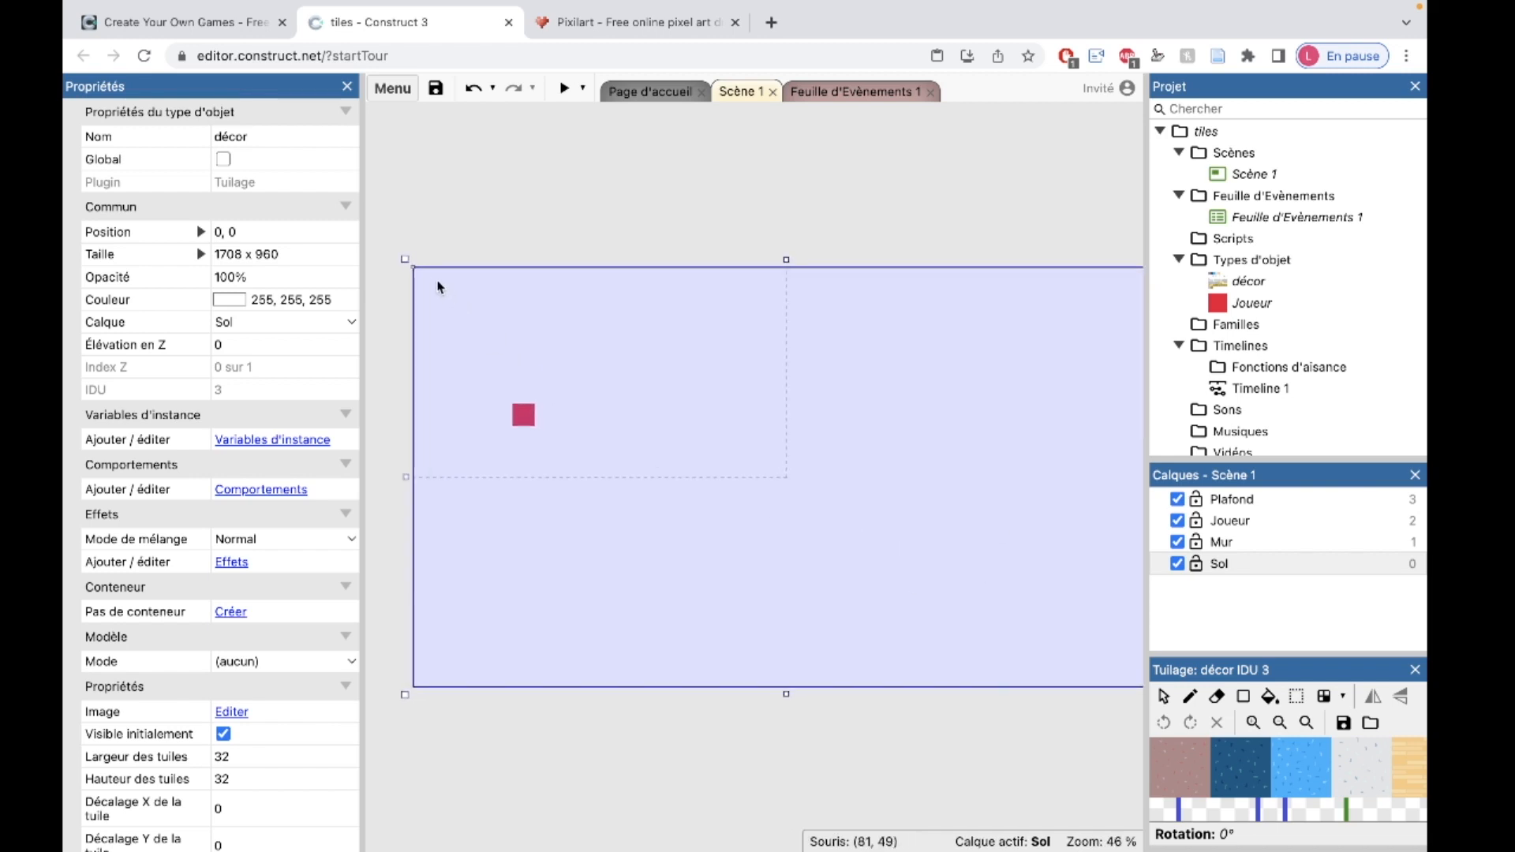
pyautogui.hscroll(3, 849, 544)
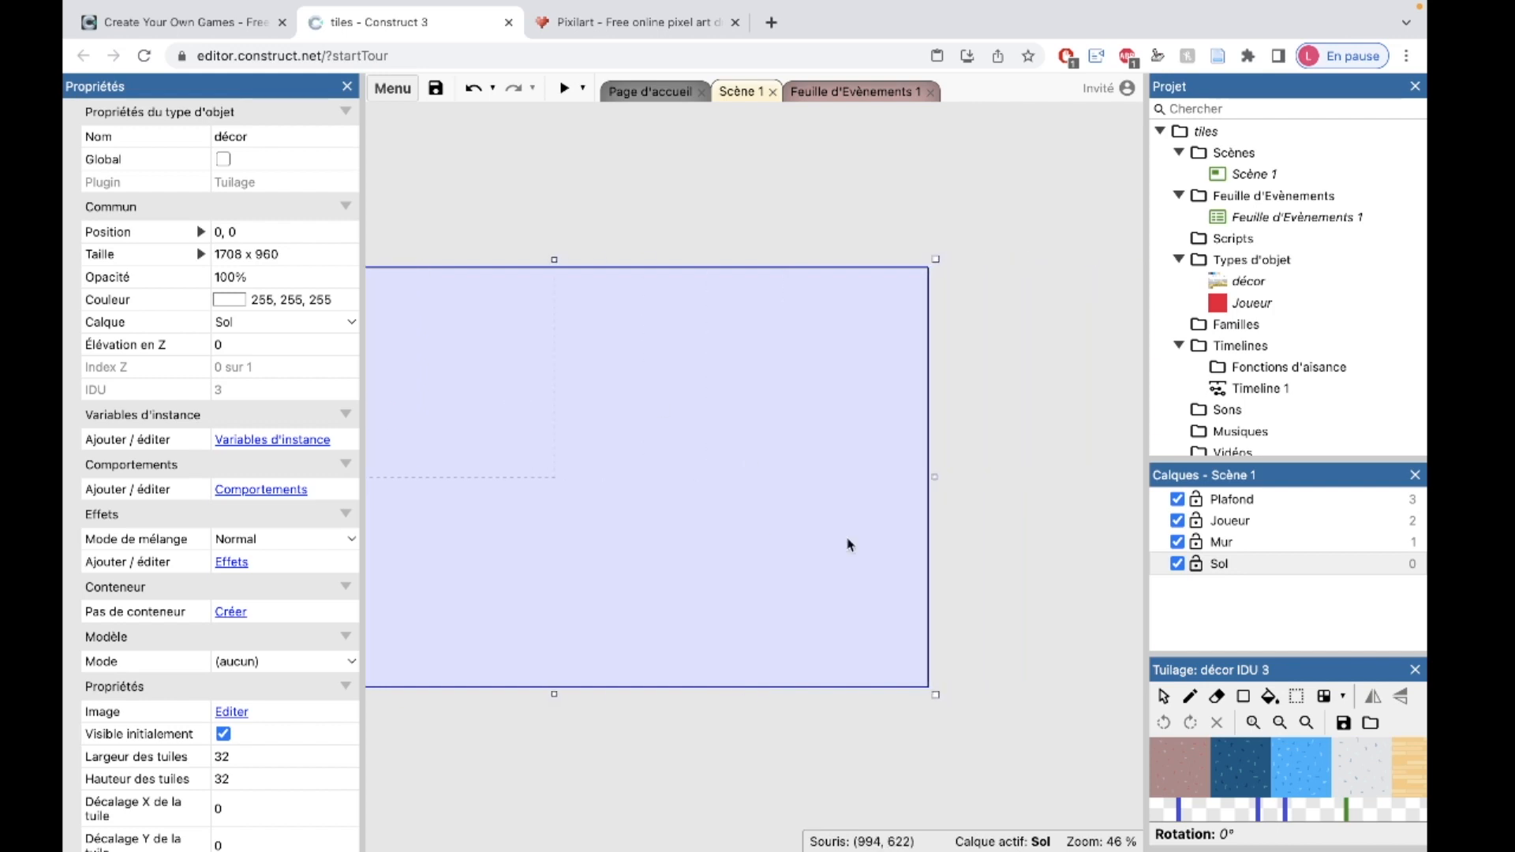
pyautogui.moveTo(932, 693); pyautogui.dragTo(649, 489)
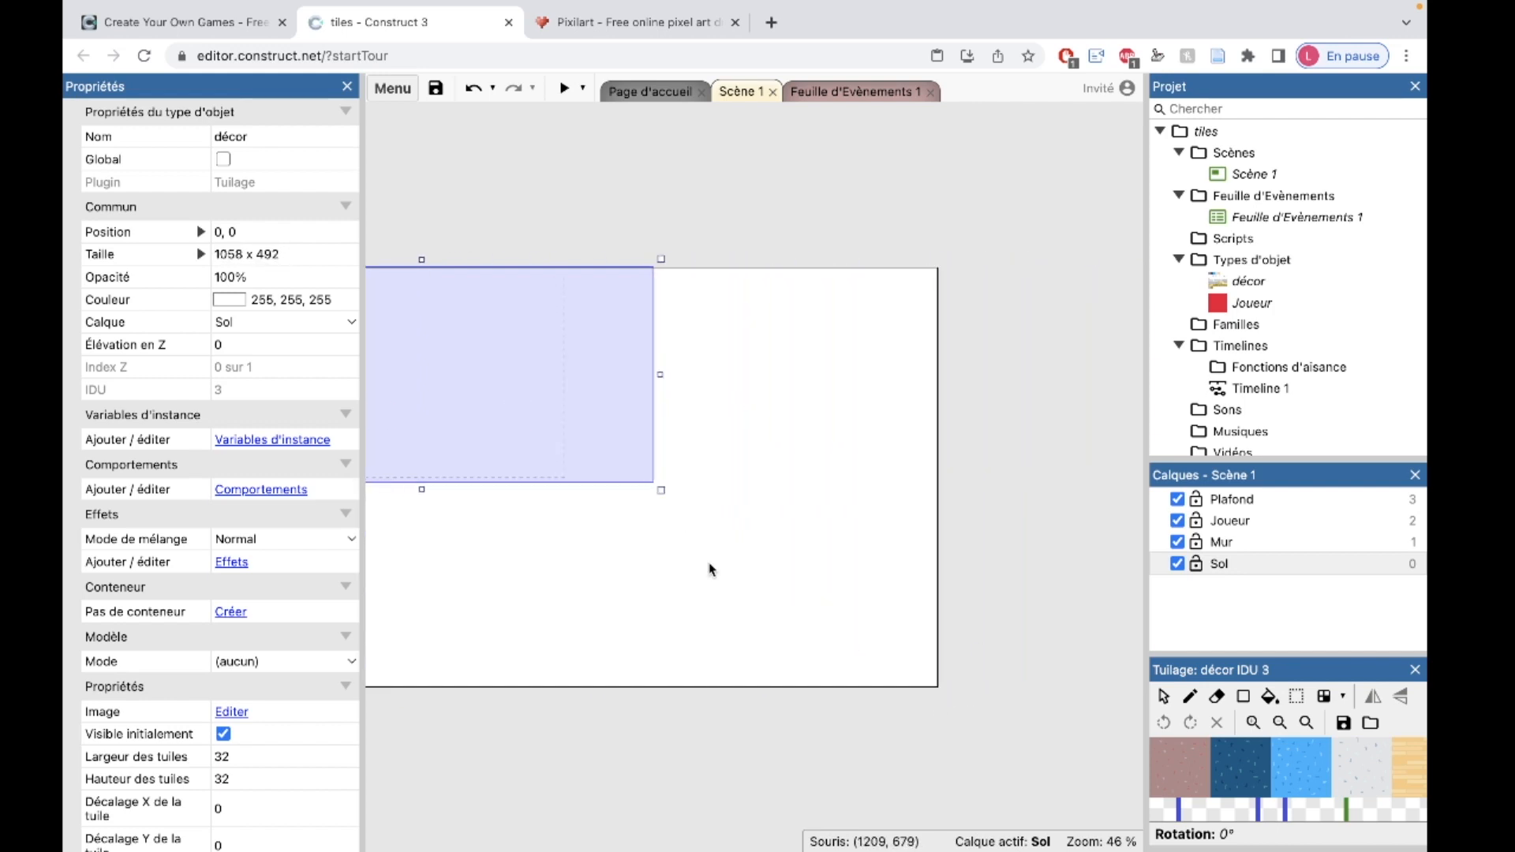
pyautogui.hscroll(-2, 709, 568)
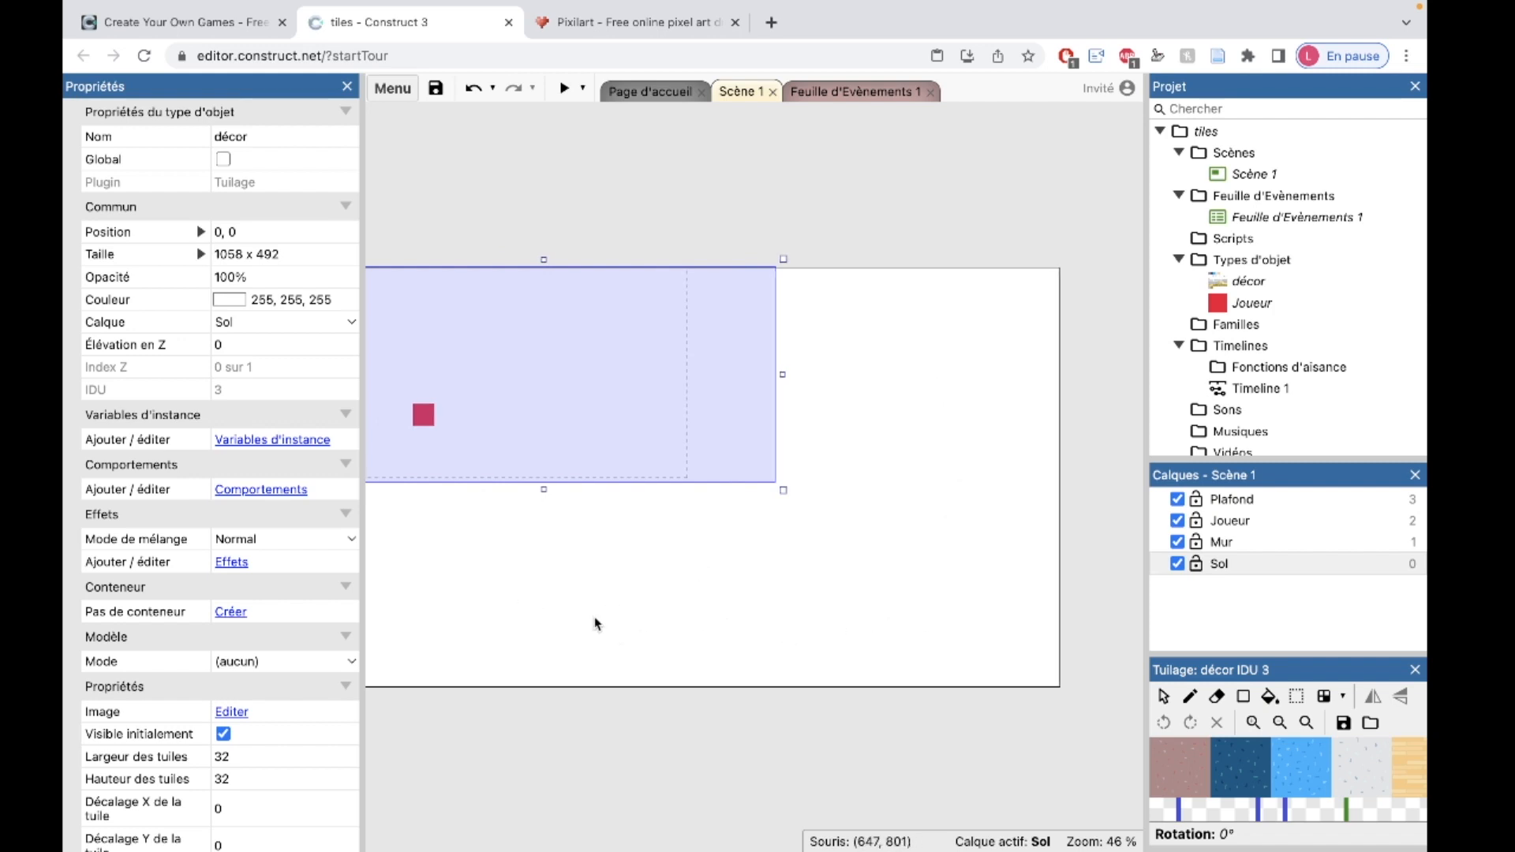
pyautogui.hscroll(-2, 584, 617)
pyautogui.hscroll(2, 690, 437)
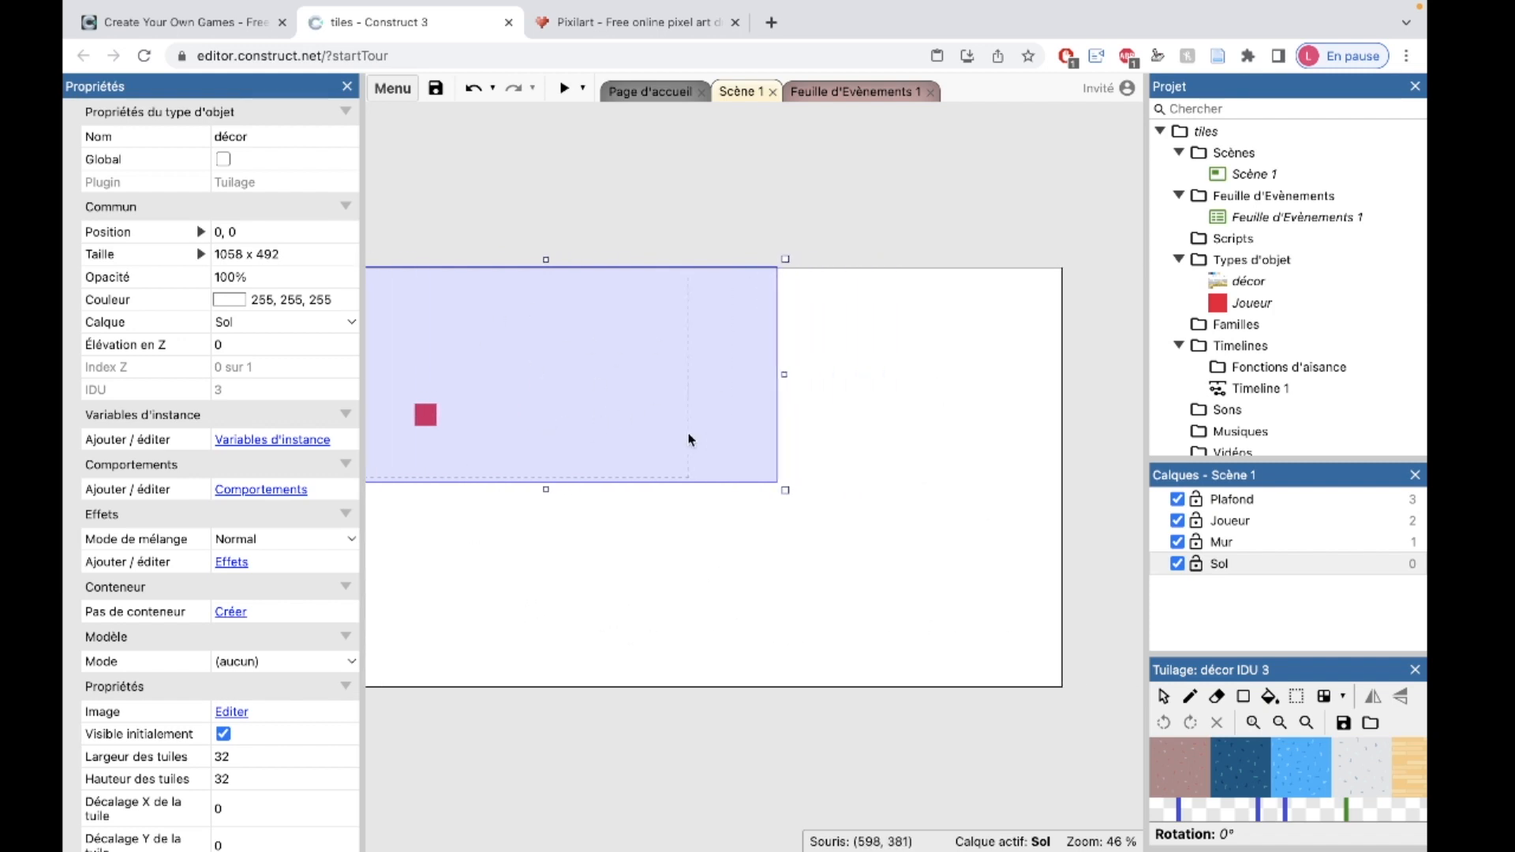
pyautogui.hscroll(2, 683, 568)
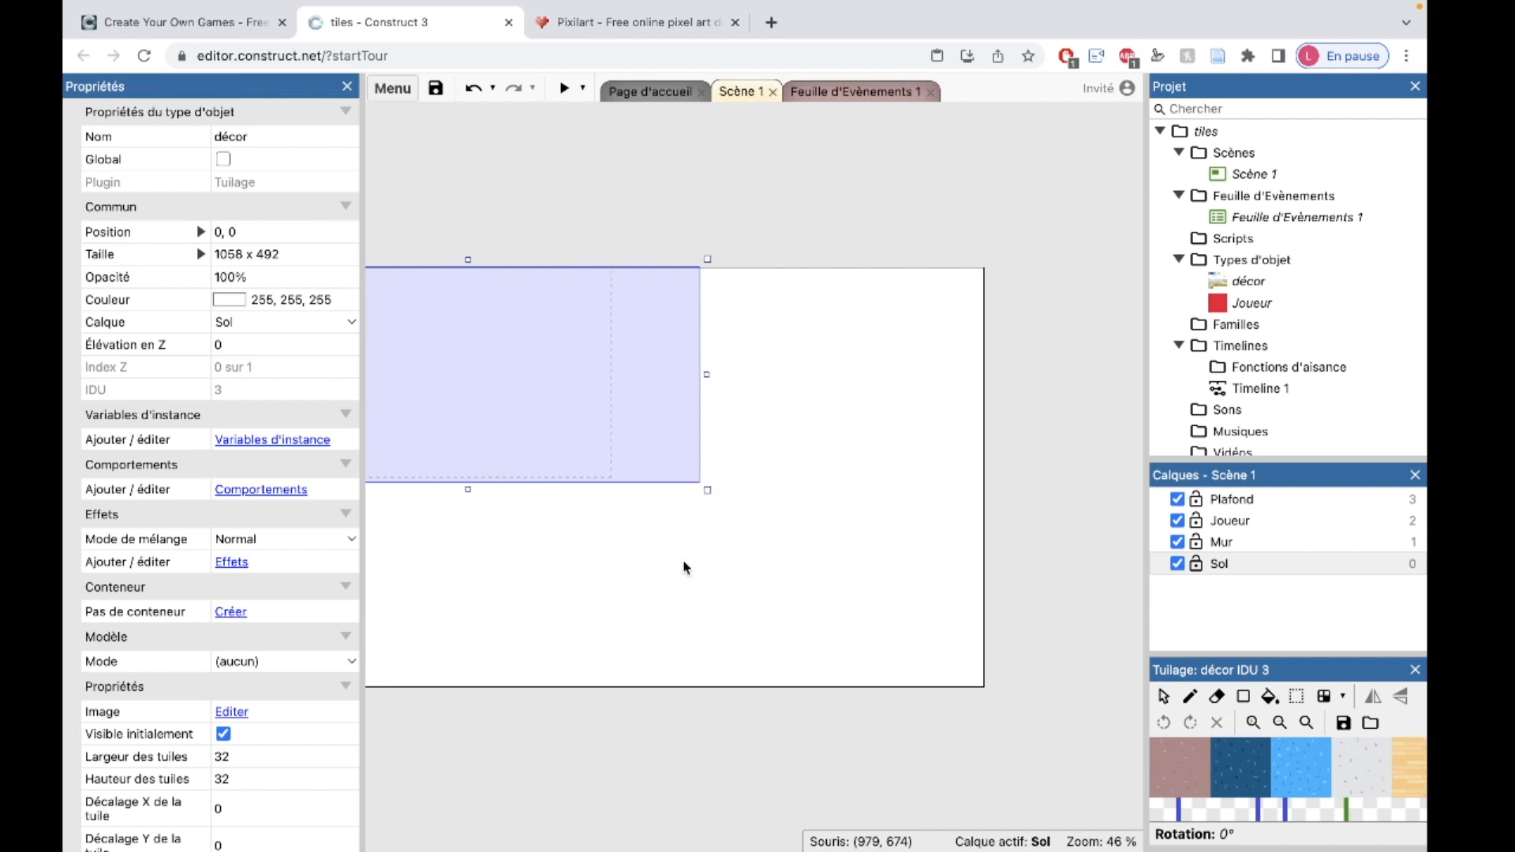
pyautogui.moveTo(706, 491); pyautogui.dragTo(992, 695)
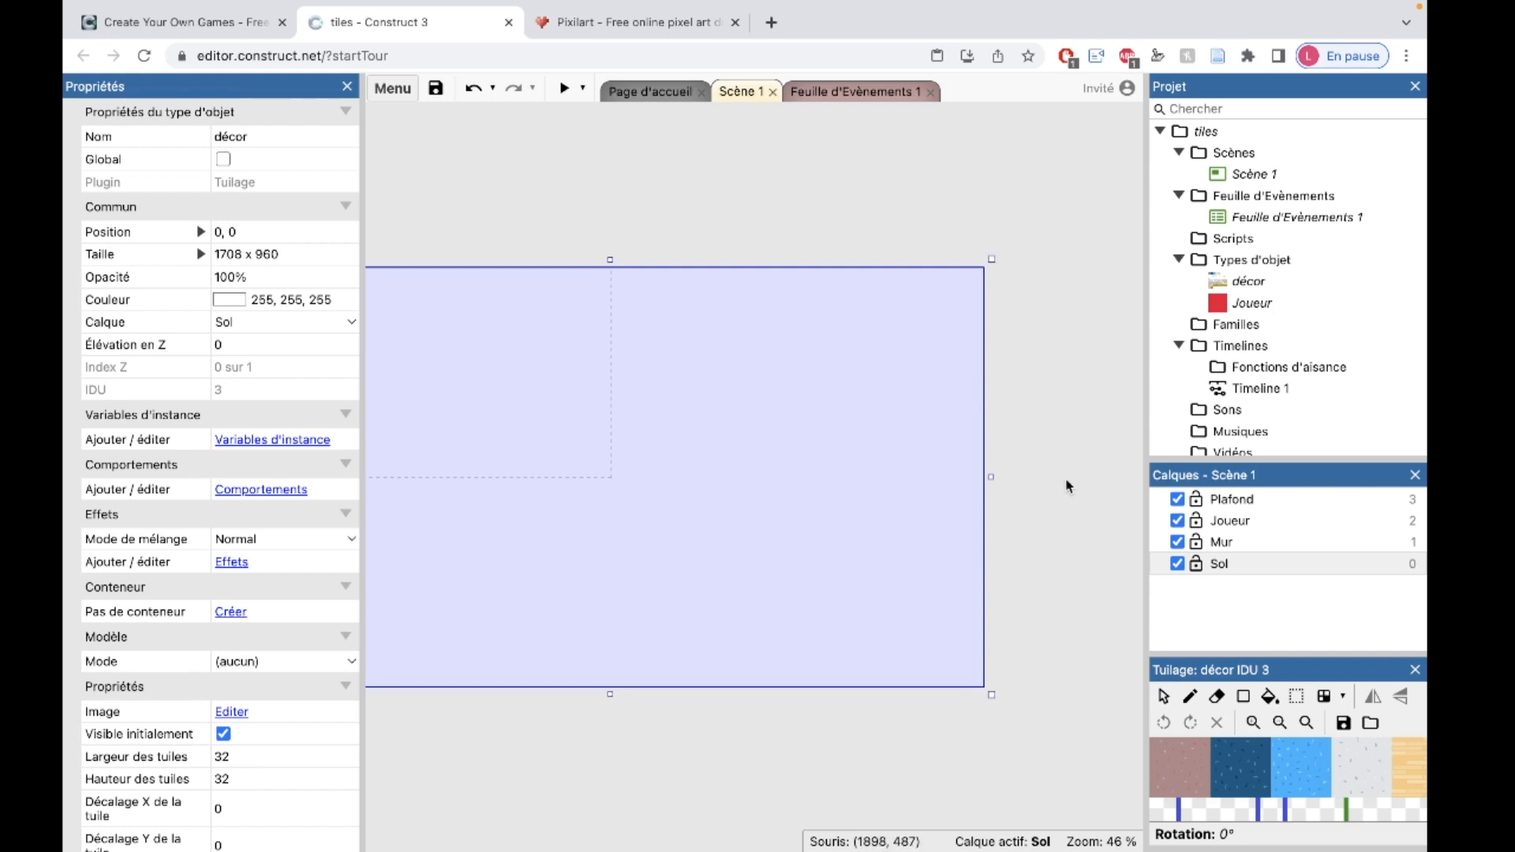
# Enlarge the tile palette and look through the décor tile set down to its lowest rows
pyautogui.click(1197, 783)
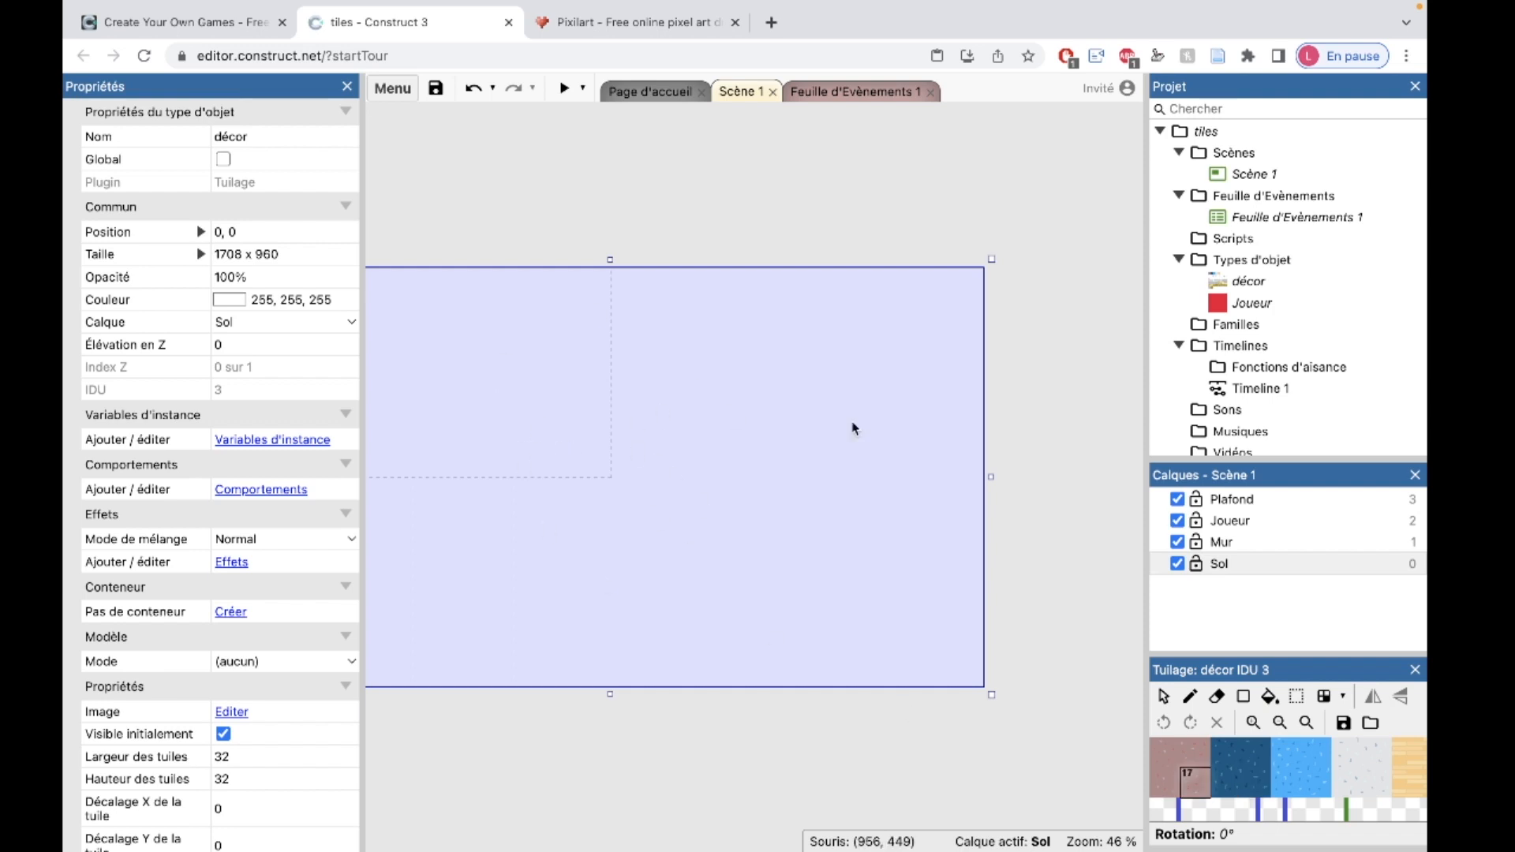
pyautogui.scroll(-3, 1305, 794)
pyautogui.scroll(-3, 1305, 795)
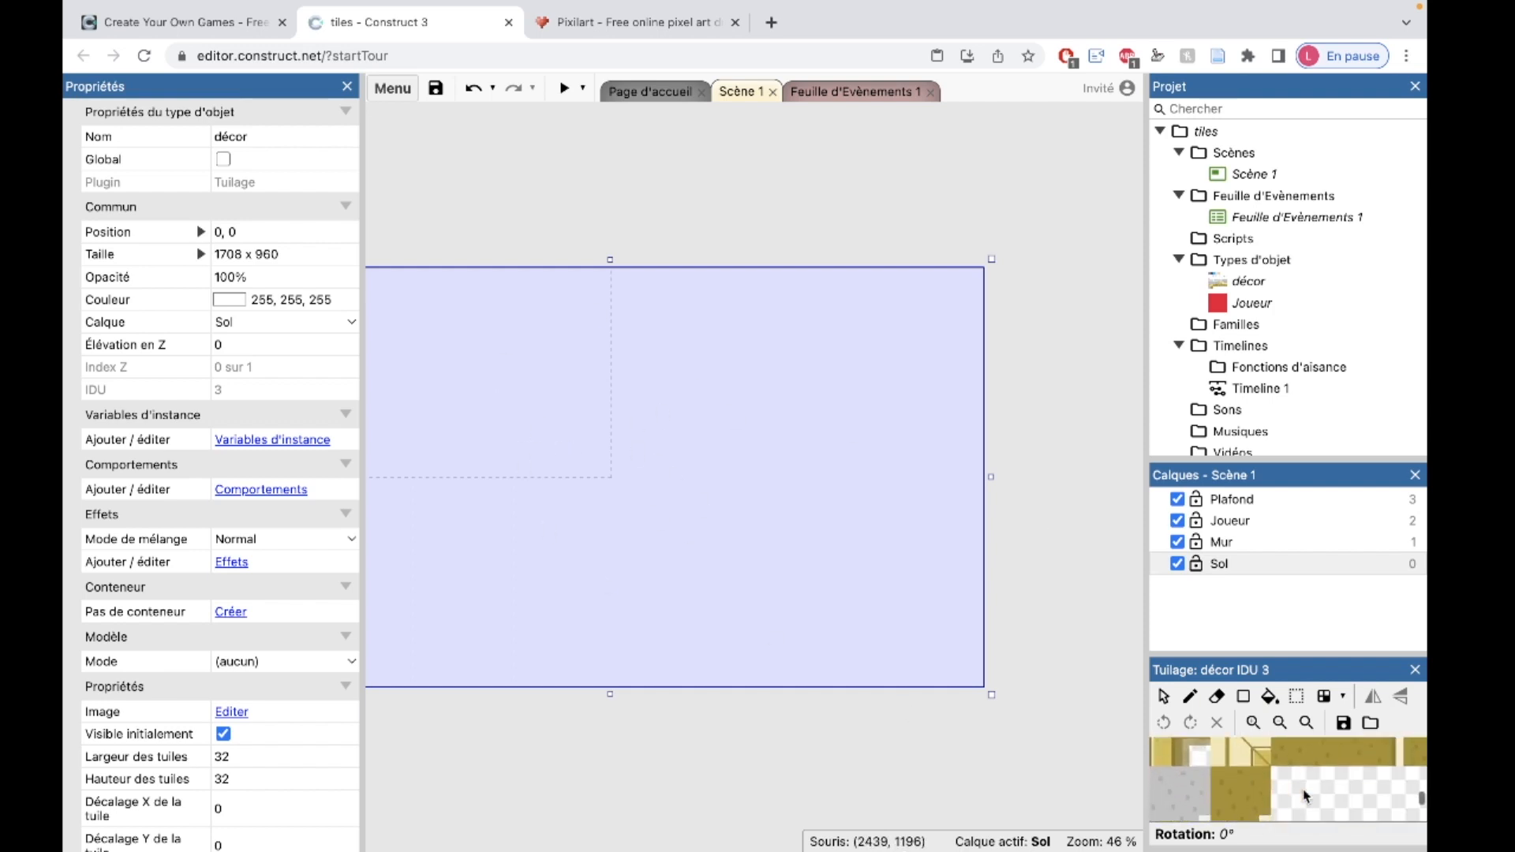
pyautogui.click(1287, 759)
pyautogui.moveTo(1309, 655); pyautogui.dragTo(1311, 558)
pyautogui.scroll(5, 1237, 712)
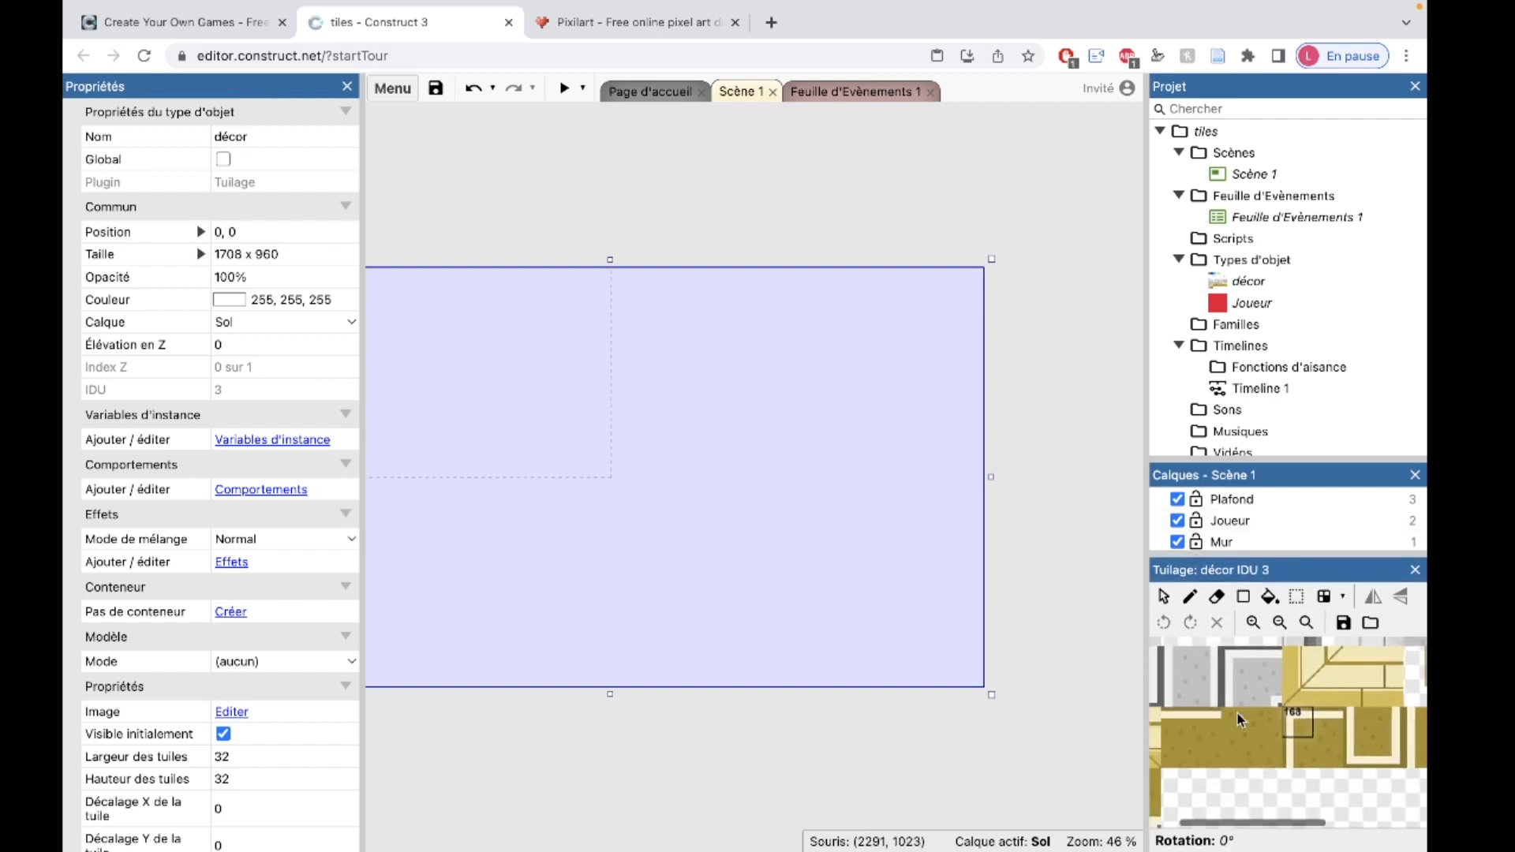
pyautogui.scroll(-5, 1237, 712)
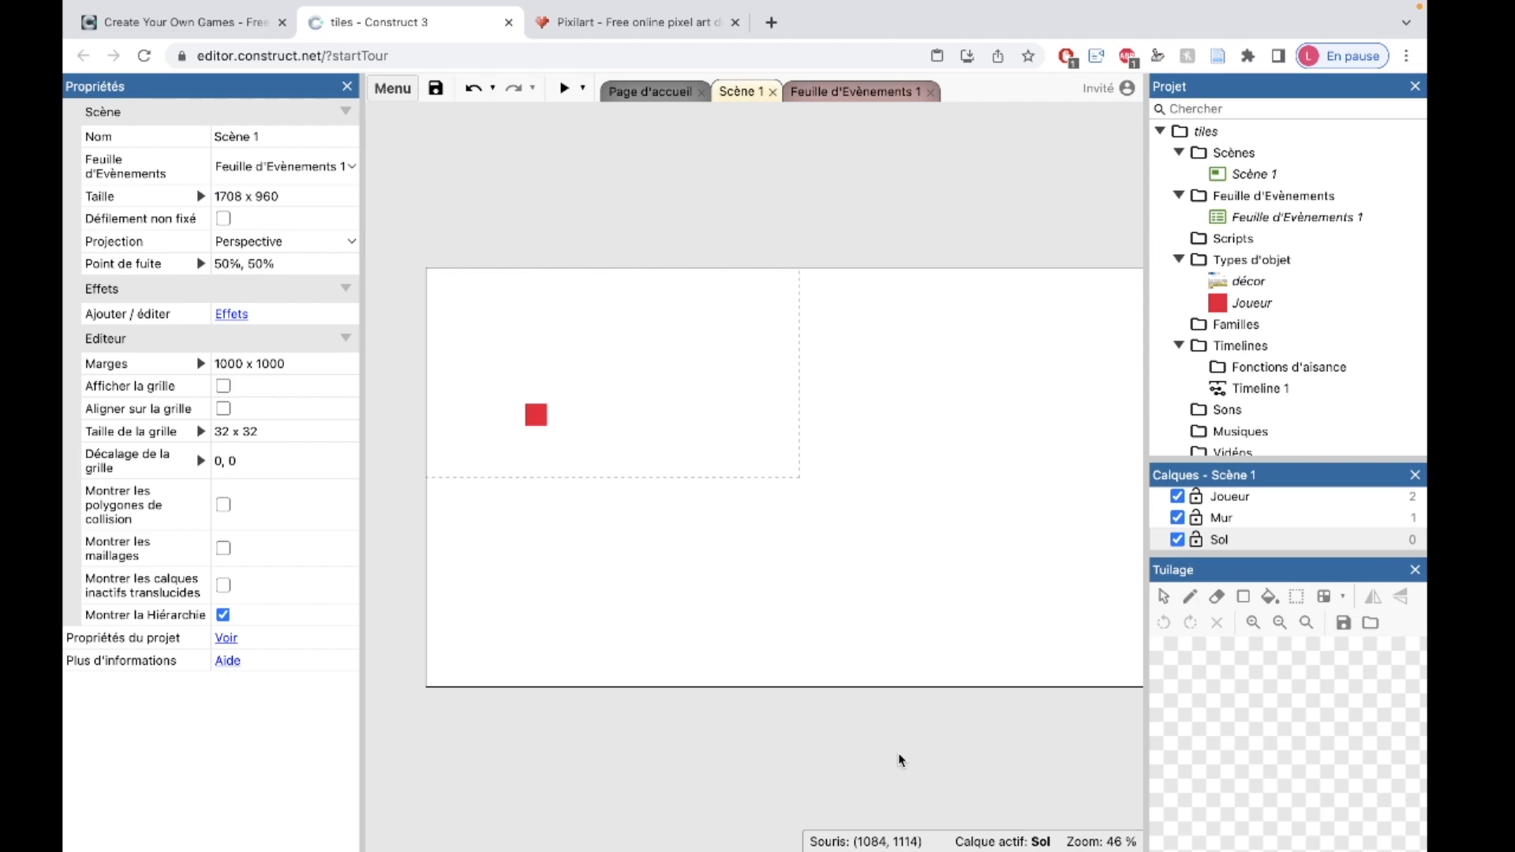
# Select the décor tilemap and paint a vertical strip of the light wood floor tile beside the red player square with the pencil
pyautogui.click(908, 477)
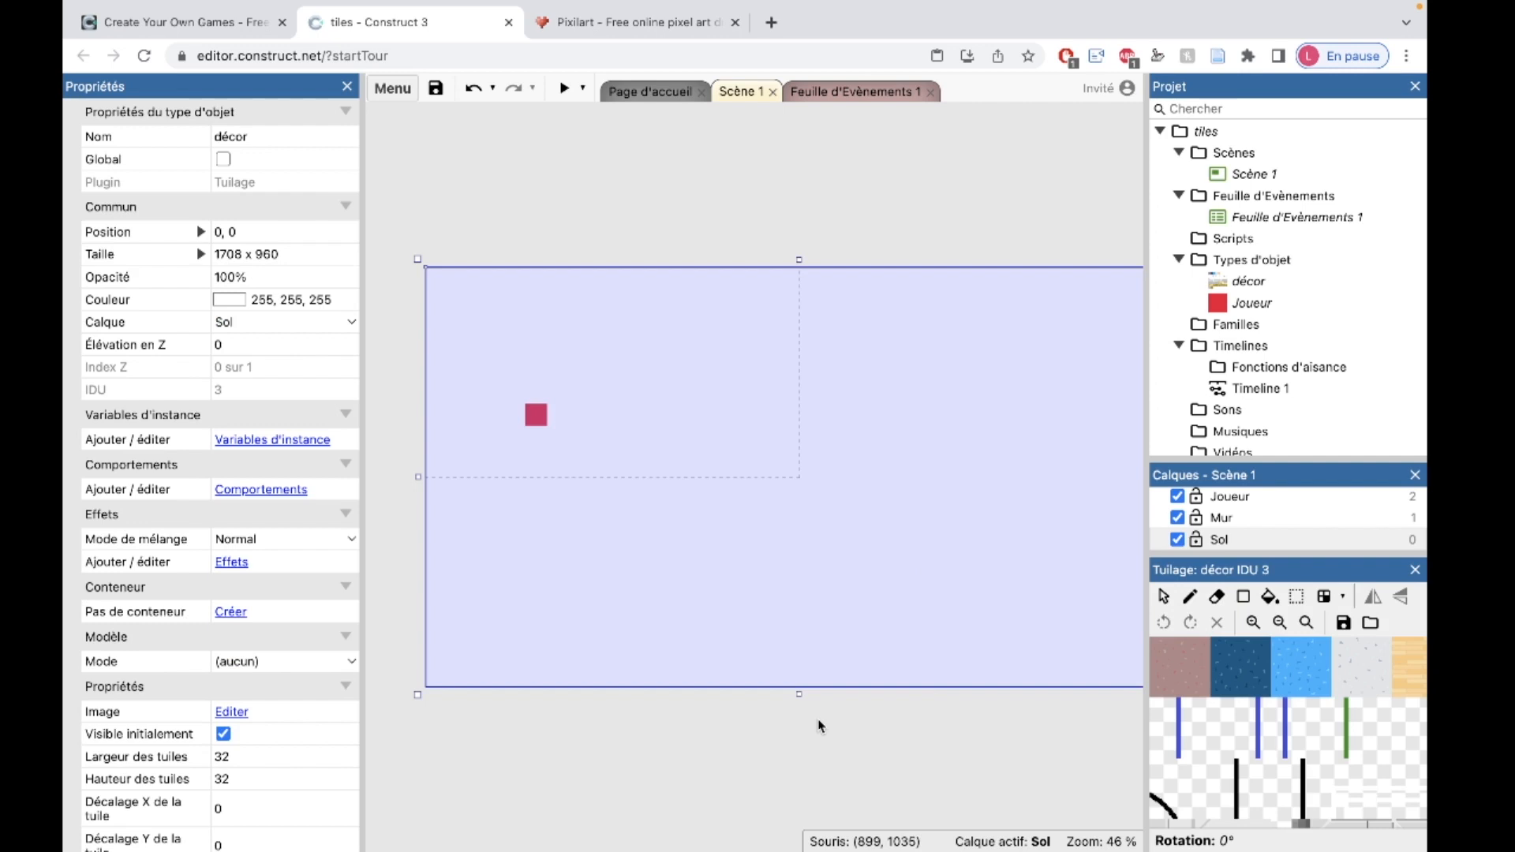
pyautogui.hscroll(2, 820, 726)
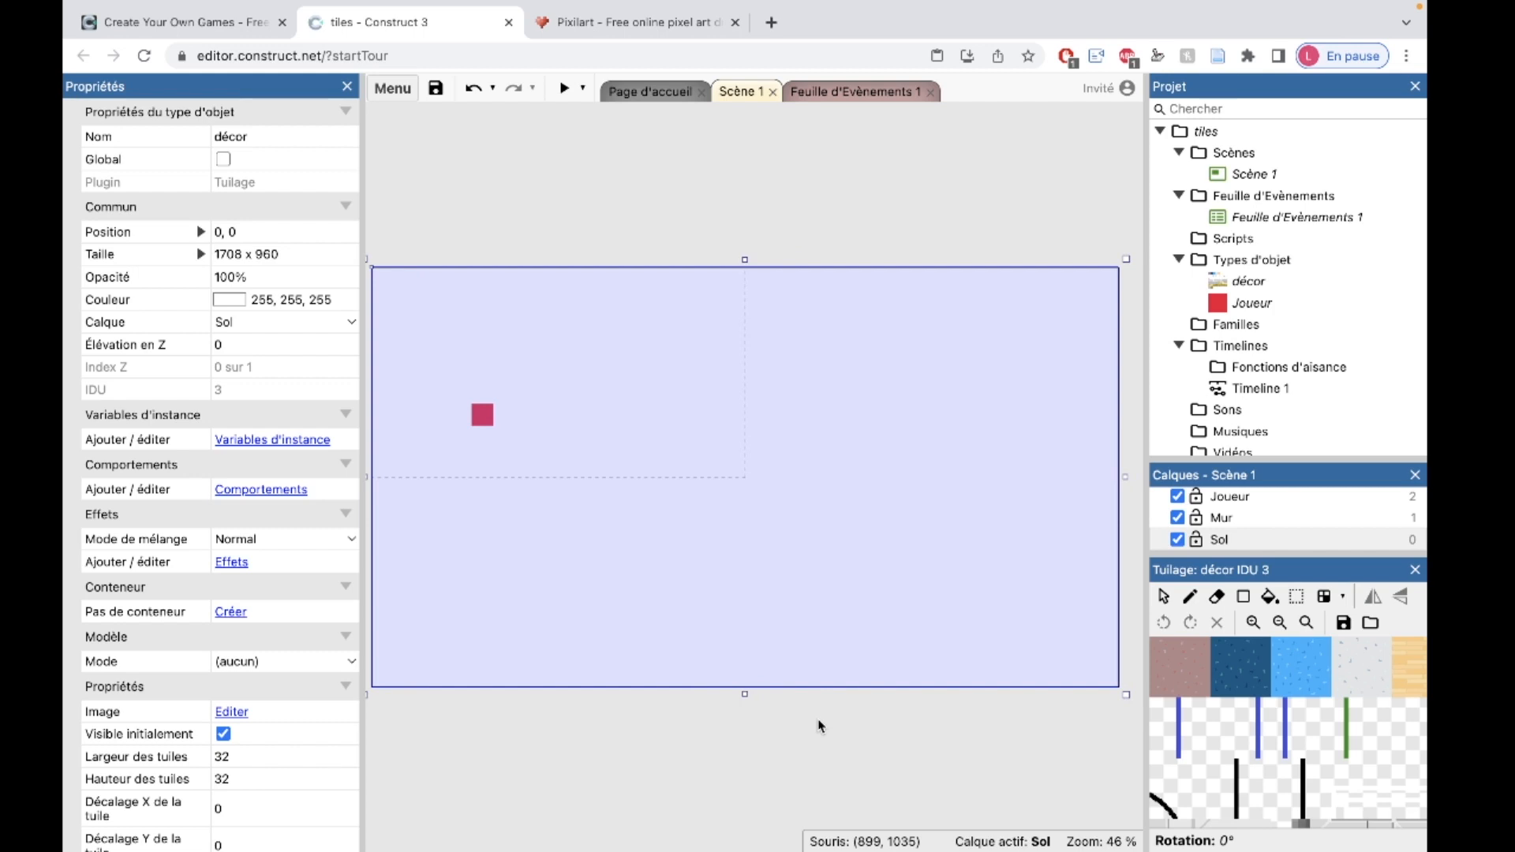
pyautogui.hscroll(-1, 821, 726)
pyautogui.hscroll(1, 821, 726)
pyautogui.hscroll(4, 1288, 684)
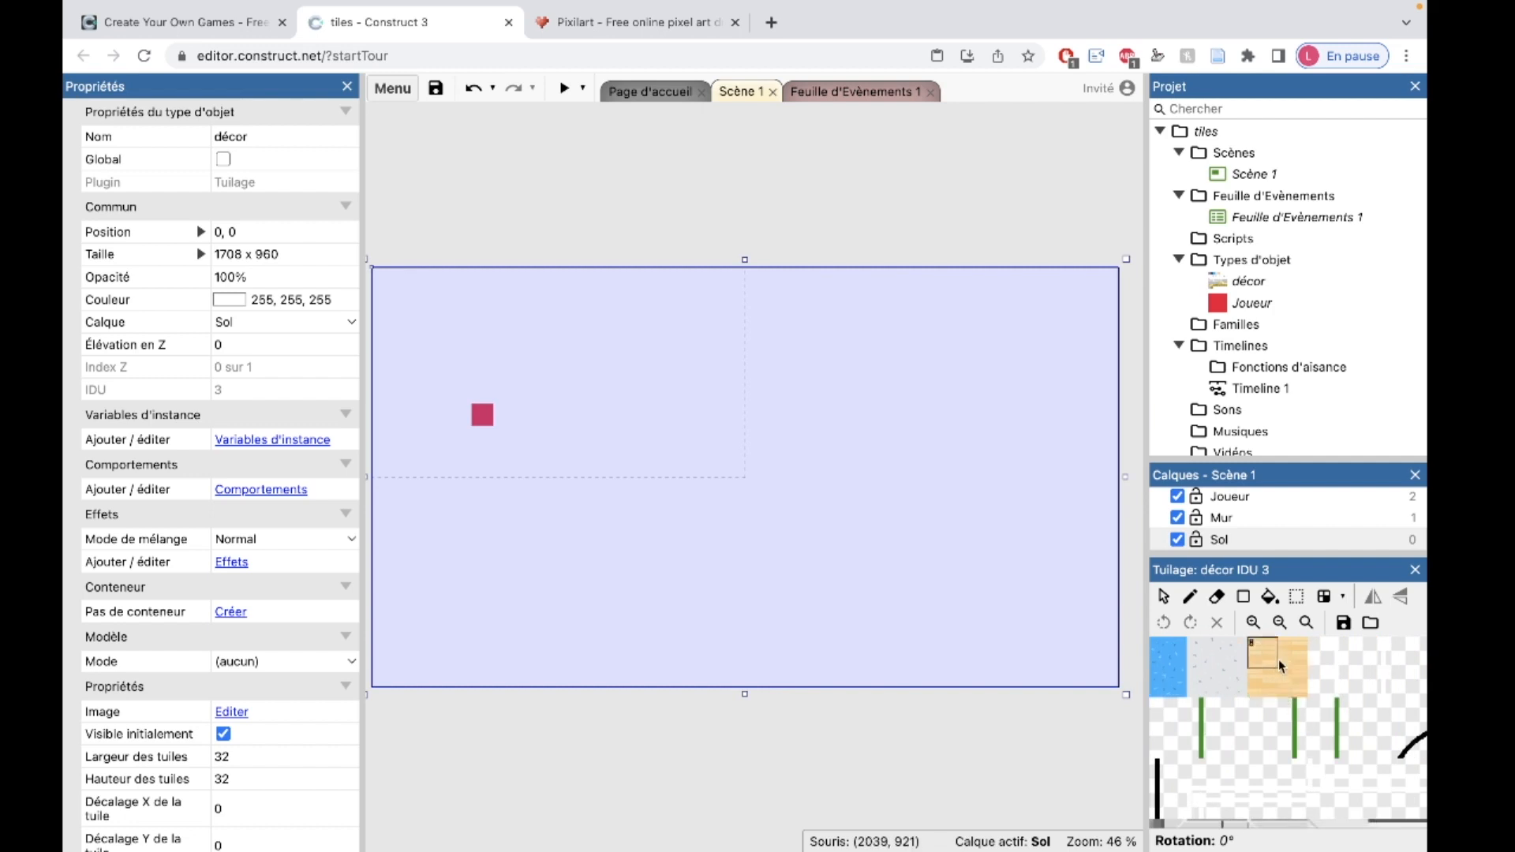
pyautogui.click(1292, 687)
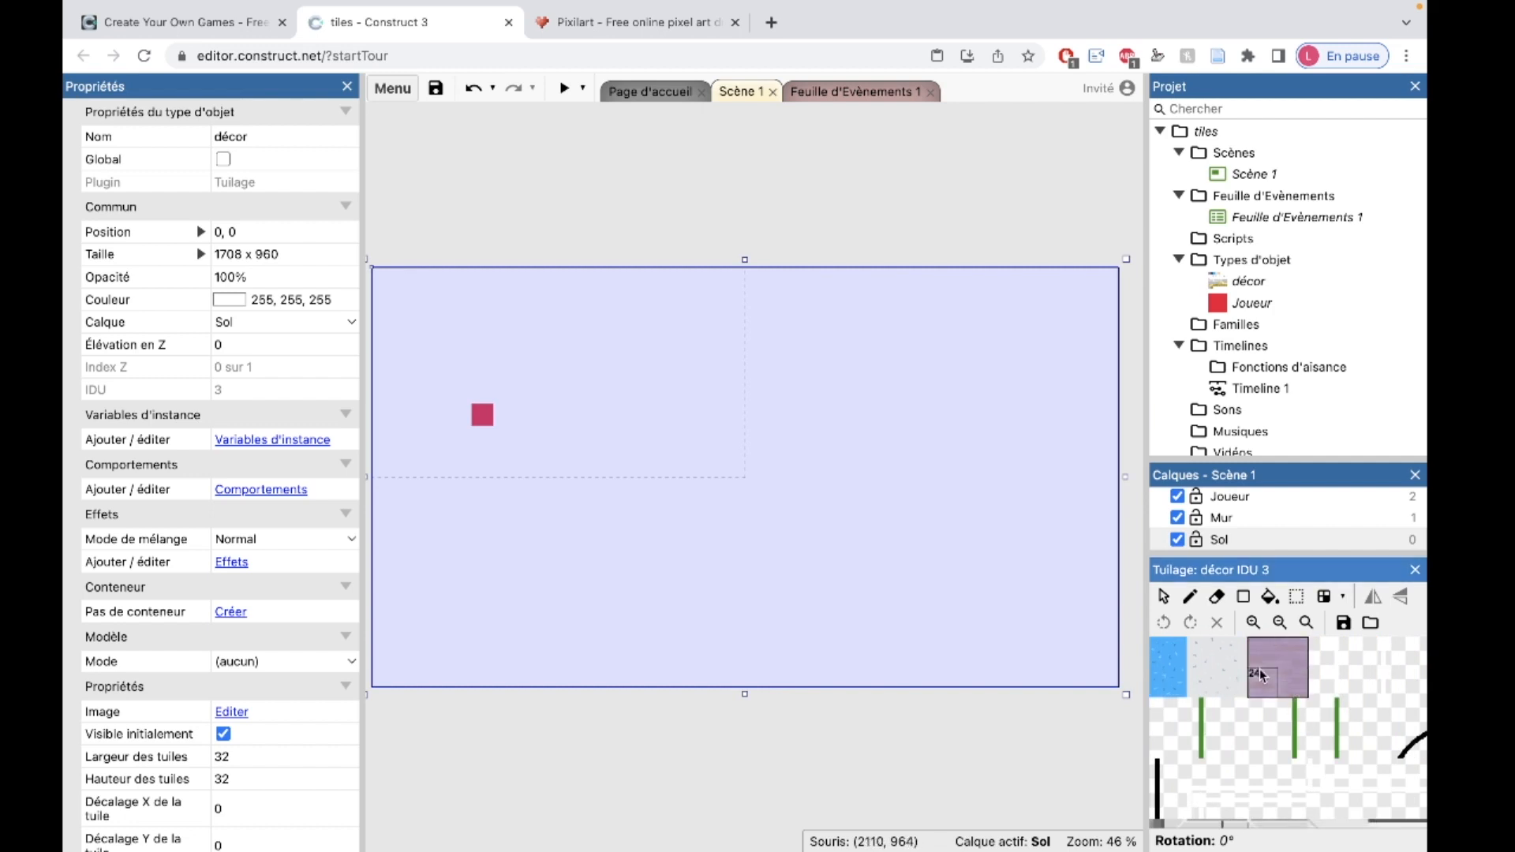
pyautogui.click(1189, 597)
pyautogui.keyDown('ctrl'); pyautogui.scroll(3, 571, 403); pyautogui.keyUp('ctrl')
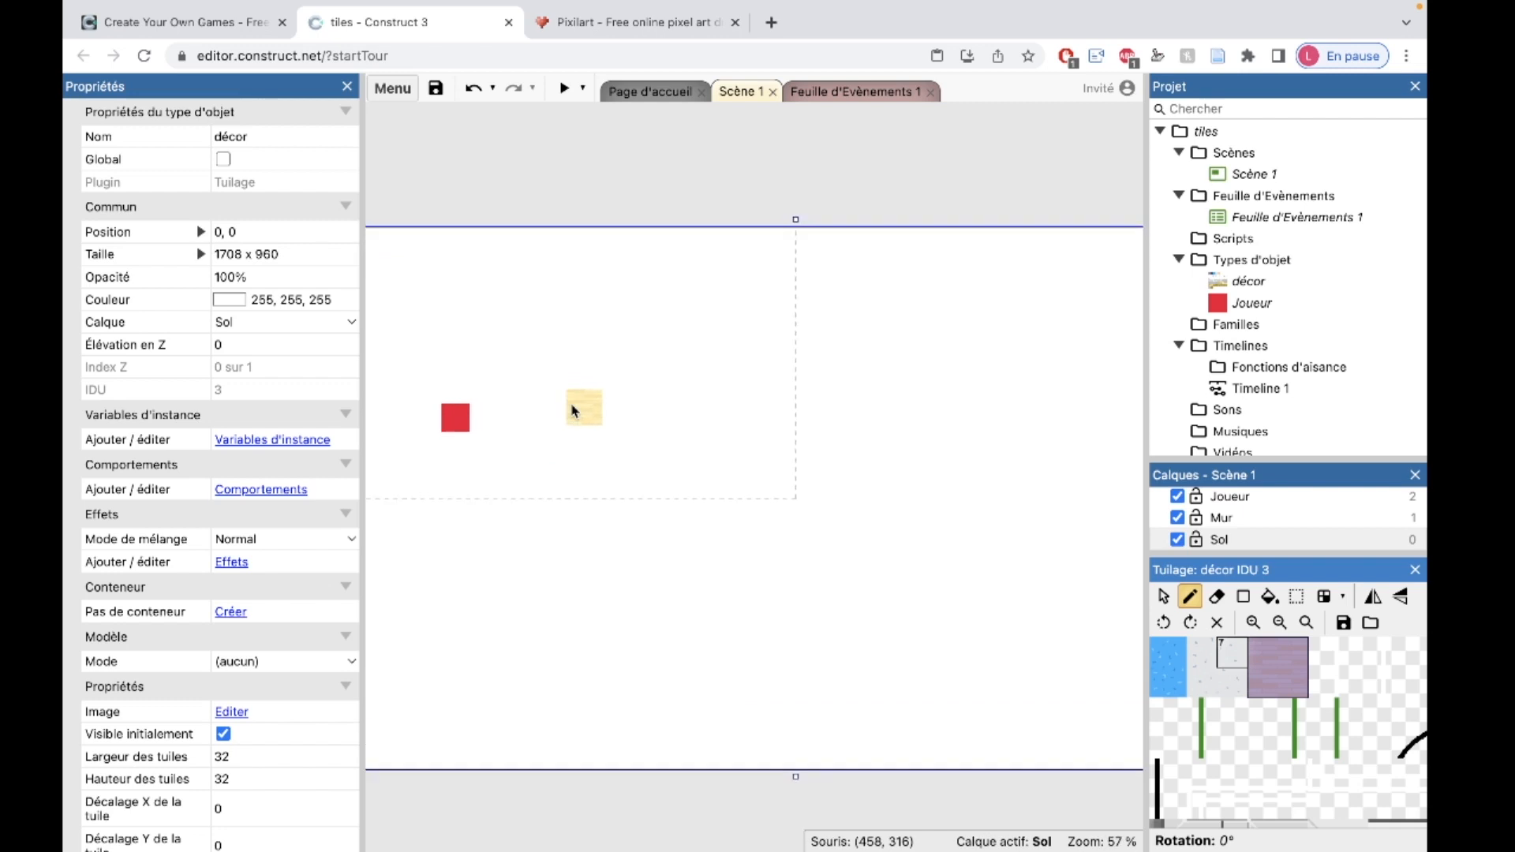
pyautogui.click(582, 428)
pyautogui.click(584, 379)
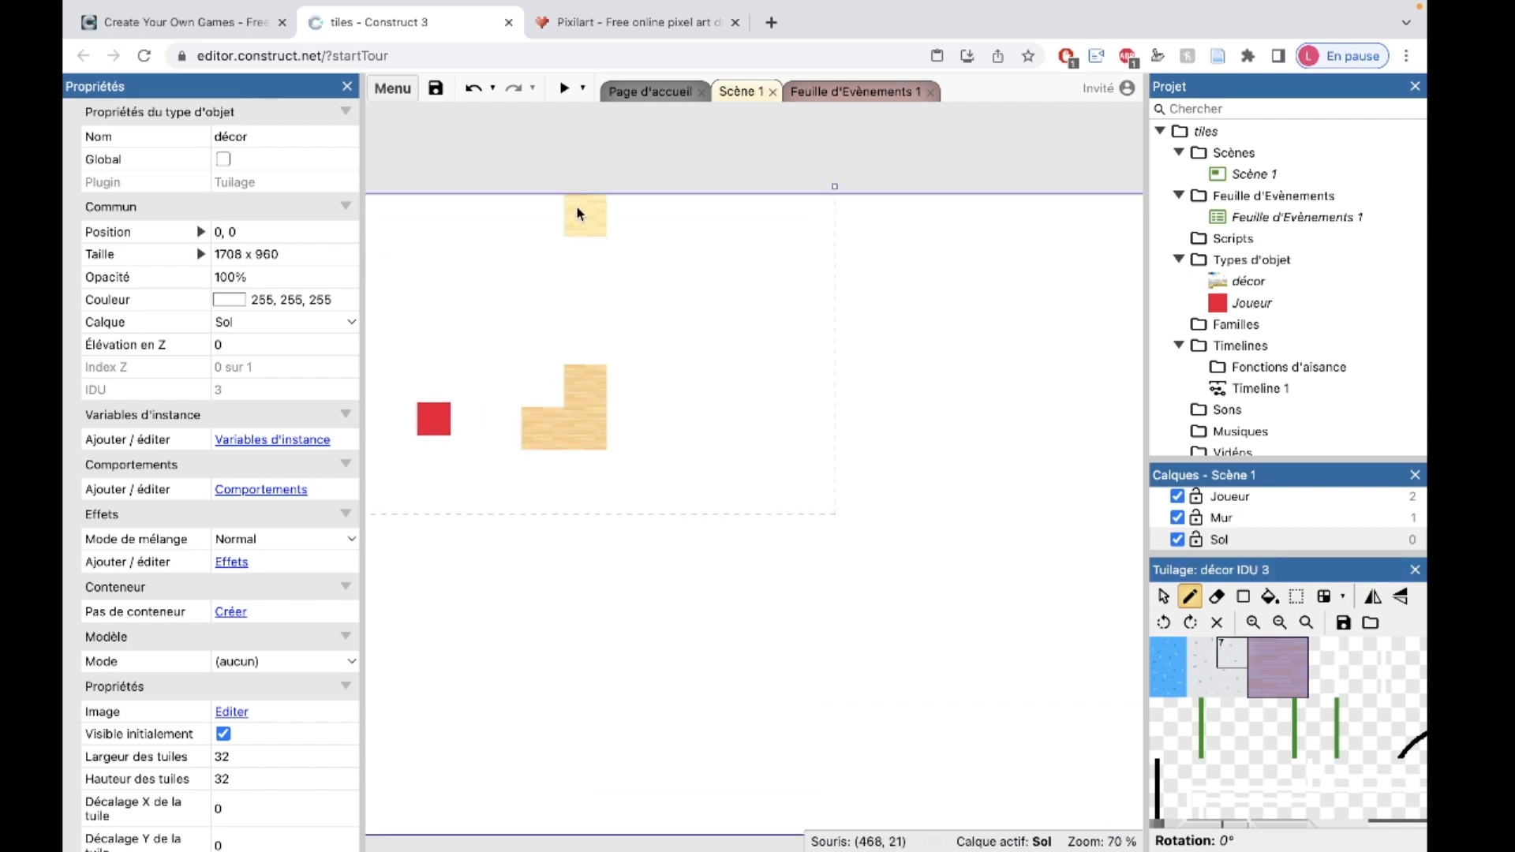
pyautogui.click(576, 207)
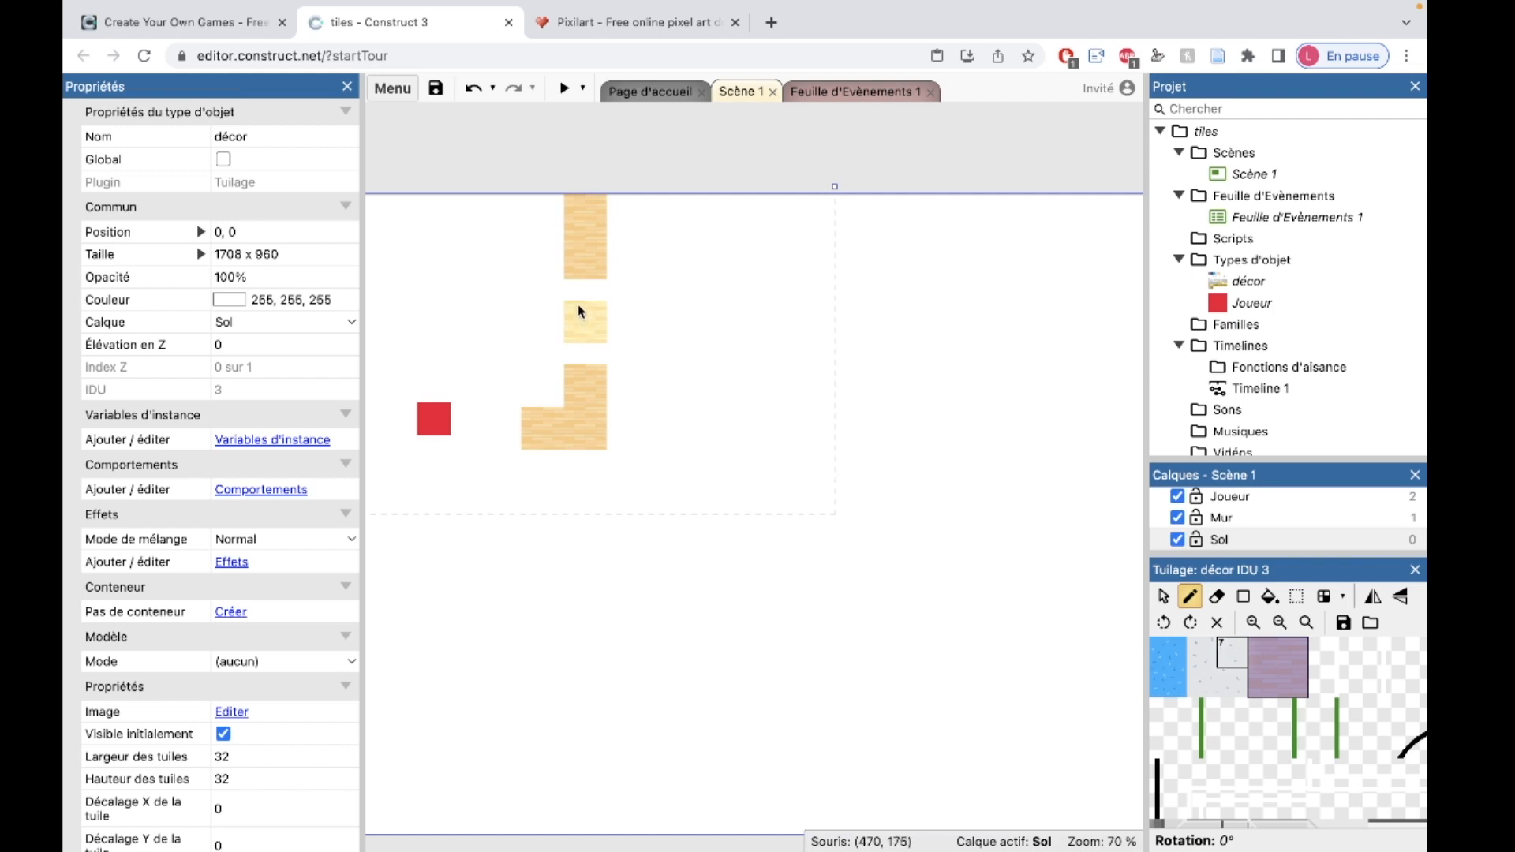
pyautogui.click(580, 301)
pyautogui.click(578, 343)
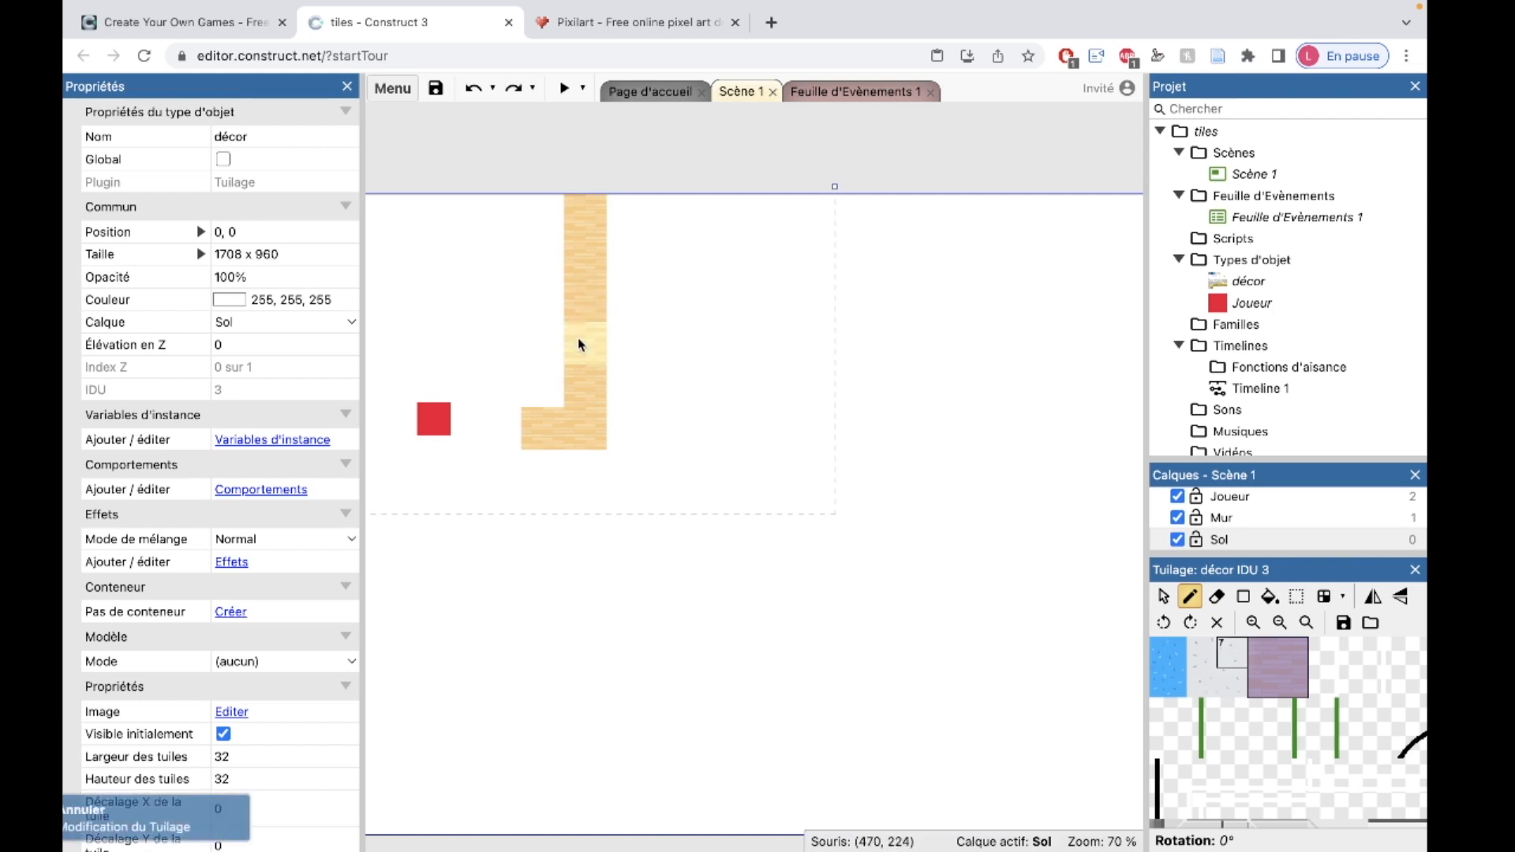
pyautogui.moveTo(624, 209); pyautogui.dragTo(619, 382)
# Pick the light grey speckled floor tile and paint a strip of it alongside the wood column
pyautogui.click(1193, 686)
pyautogui.moveTo(1228, 676); pyautogui.dragTo(1199, 653)
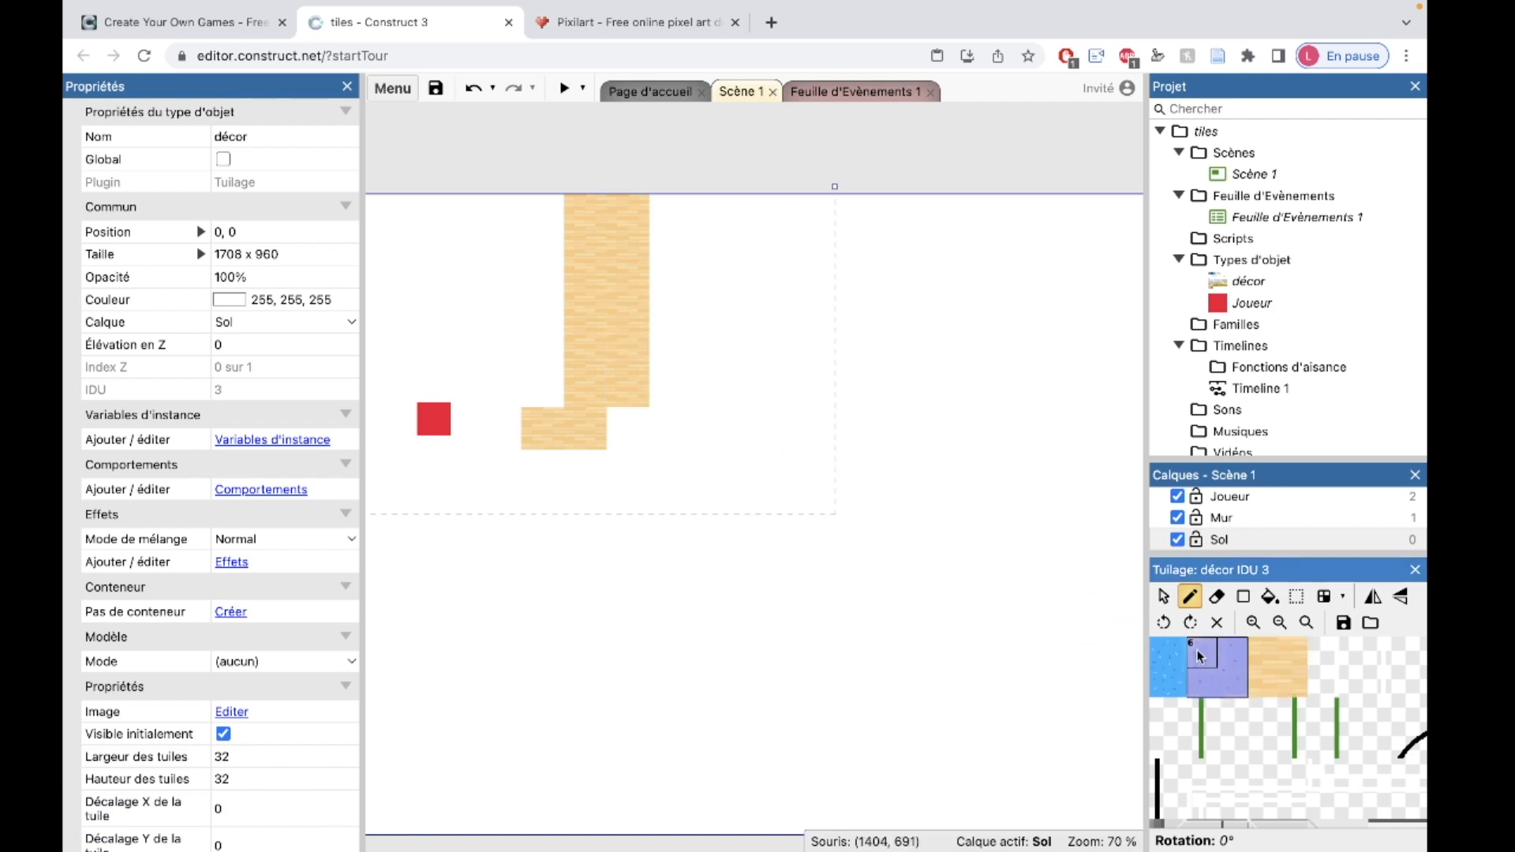
pyautogui.click(1171, 653)
pyautogui.moveTo(666, 423); pyautogui.dragTo(665, 377)
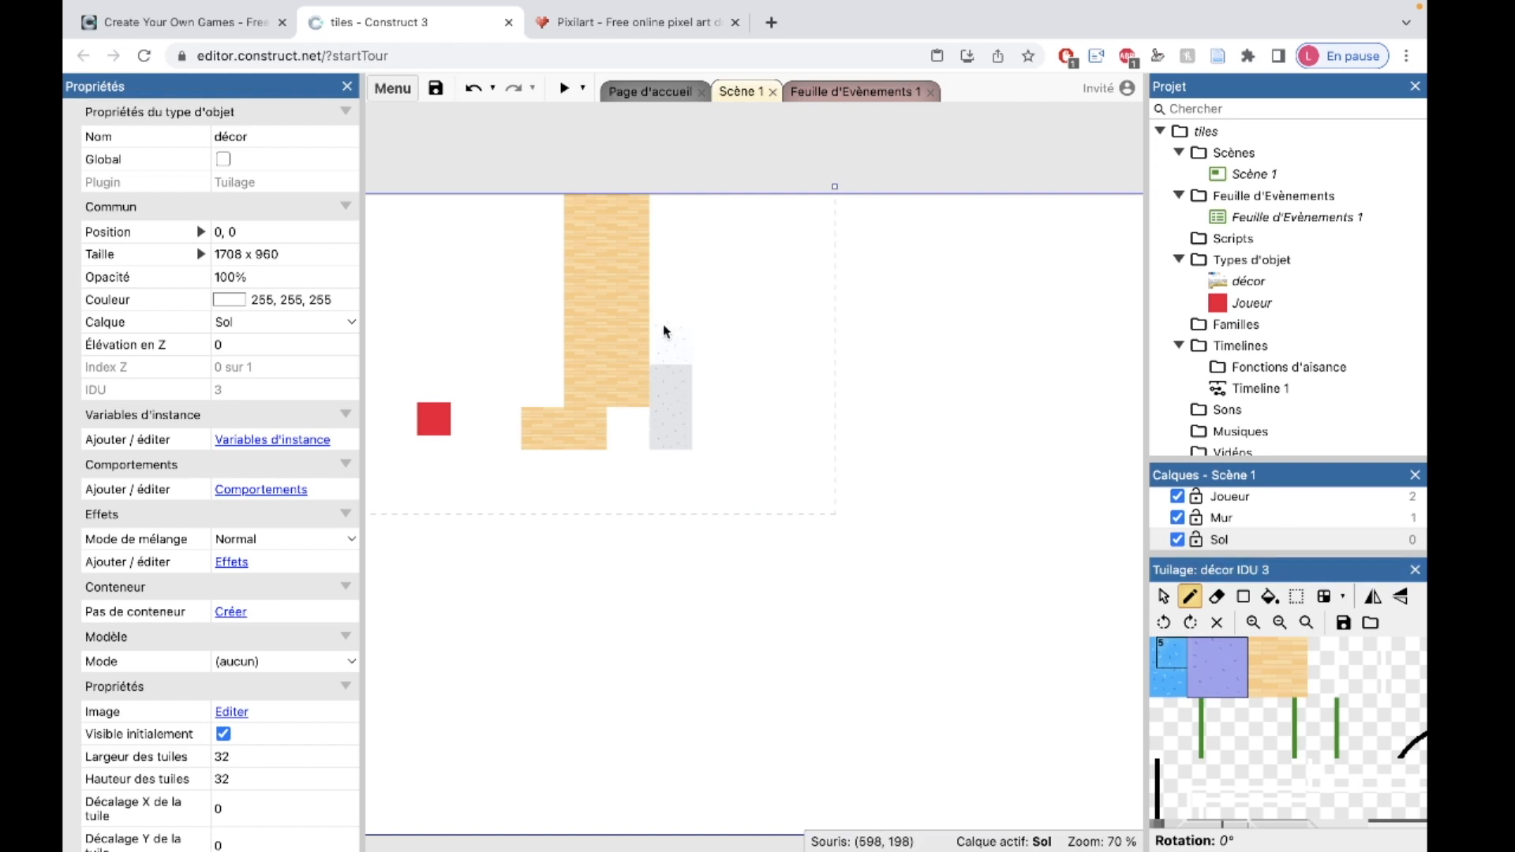
pyautogui.moveTo(664, 297); pyautogui.dragTo(663, 253)
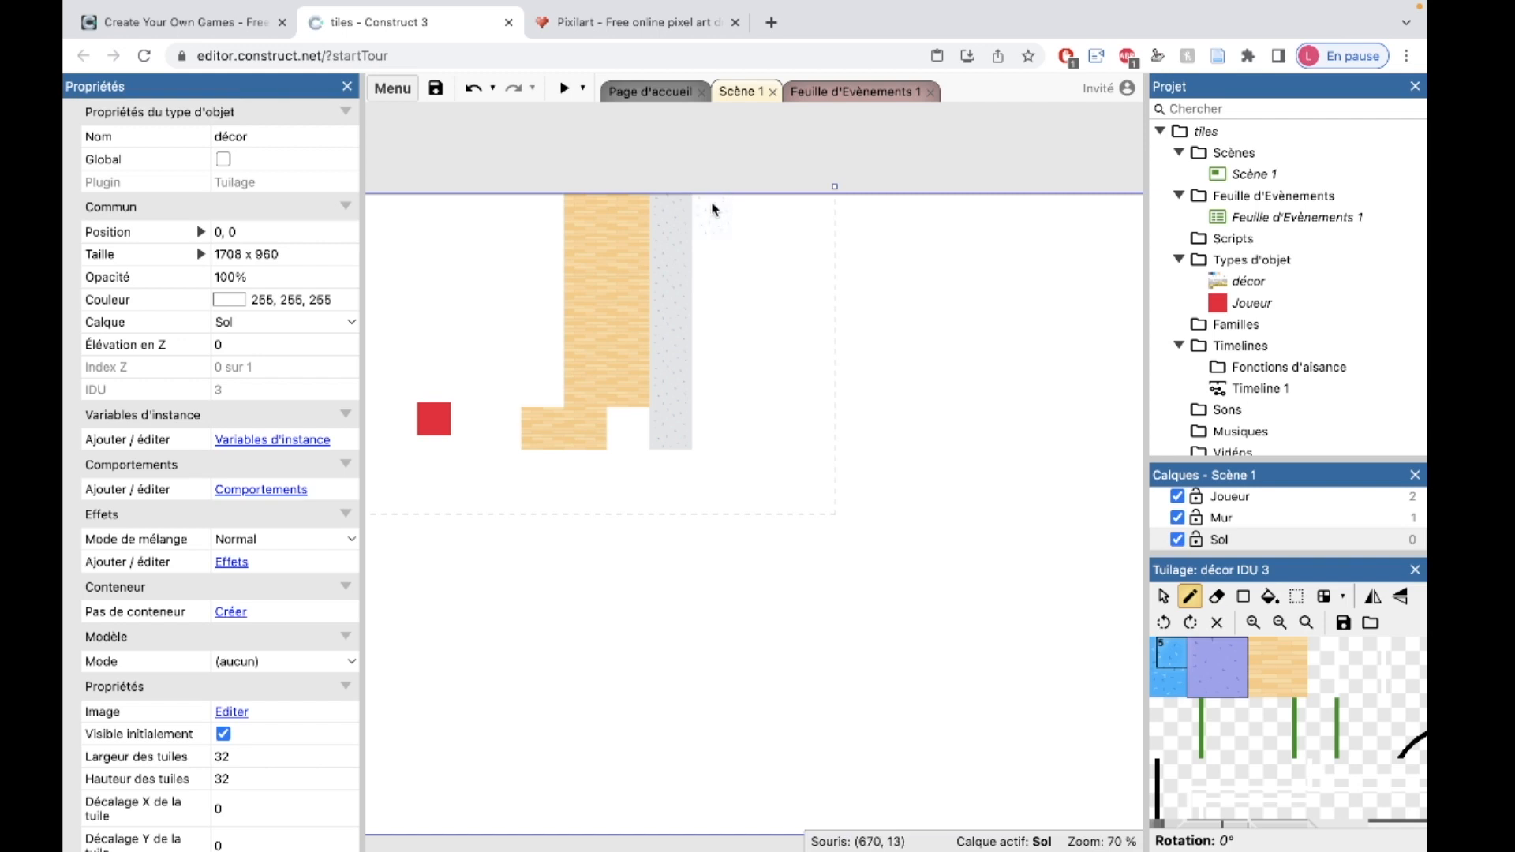
pyautogui.moveTo(710, 214); pyautogui.dragTo(710, 300)
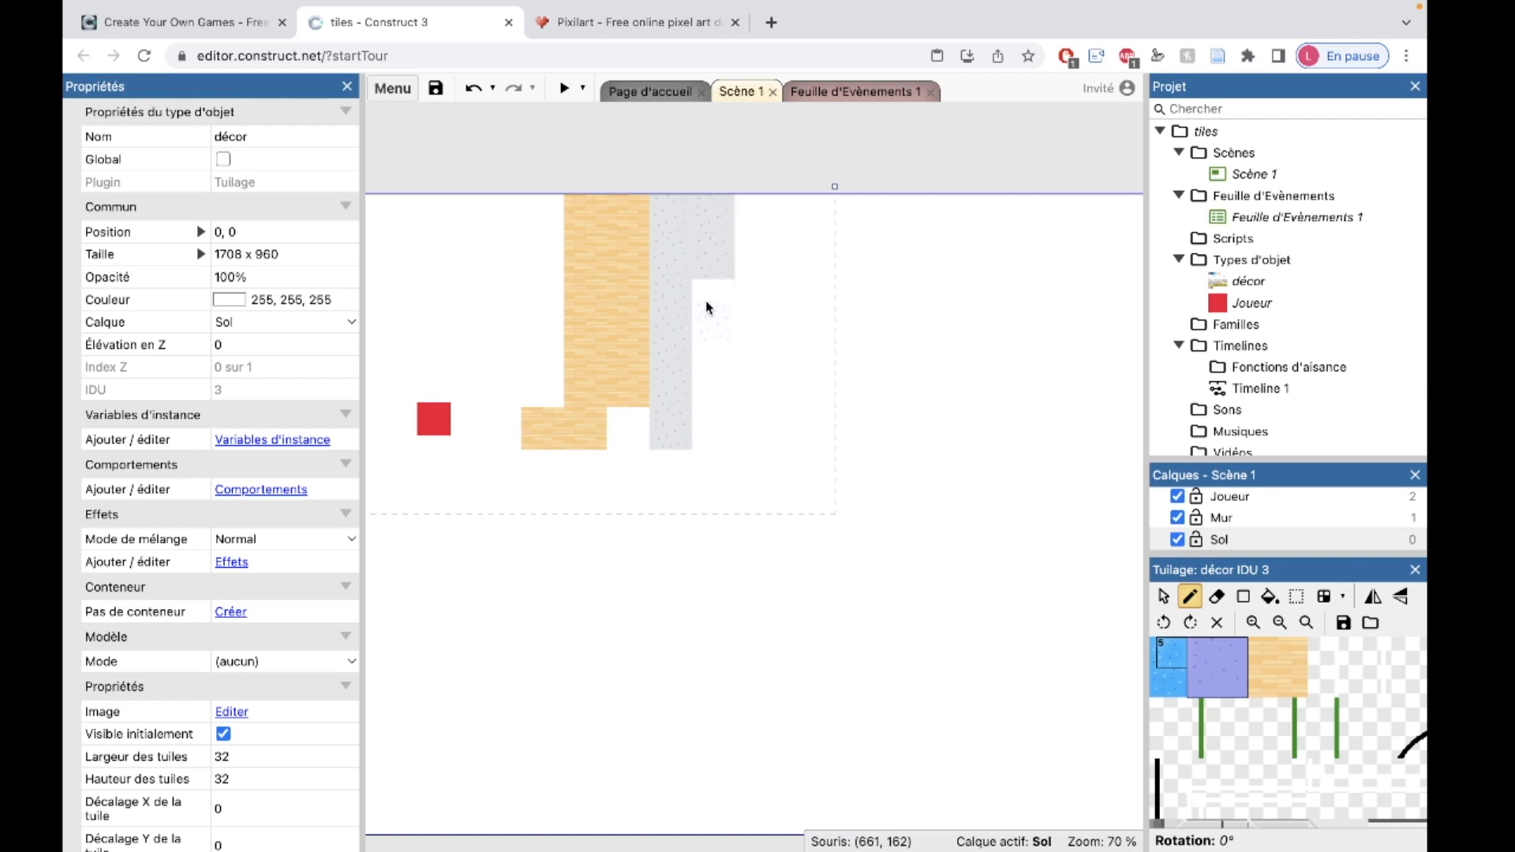
# Undo all the grey and wood tiles painted on the décor tilemap
pyautogui.hotkey('ctrl', 'z')
pyautogui.hotkey('ctrl', 'z')
pyautogui.hotkey('ctrl', 'z')
pyautogui.hotkey('ctrl', 'z')
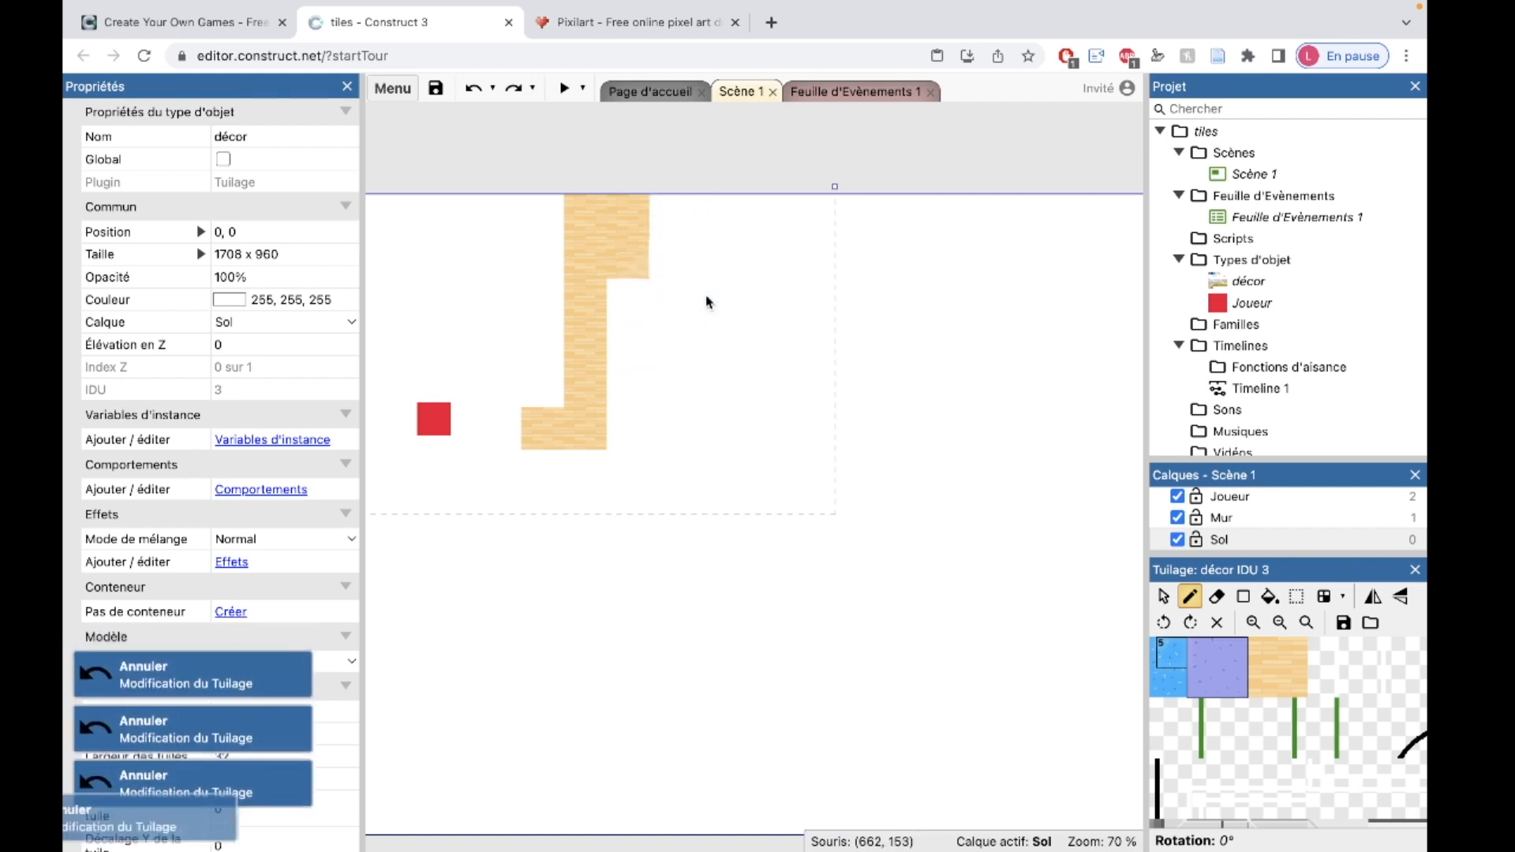
pyautogui.hotkey('ctrl', 'z')
# Pick the straight grey wall block from the tile set as the pencil brush
pyautogui.hscroll(-3, 609, 530)
pyautogui.scroll(-3, 1241, 717)
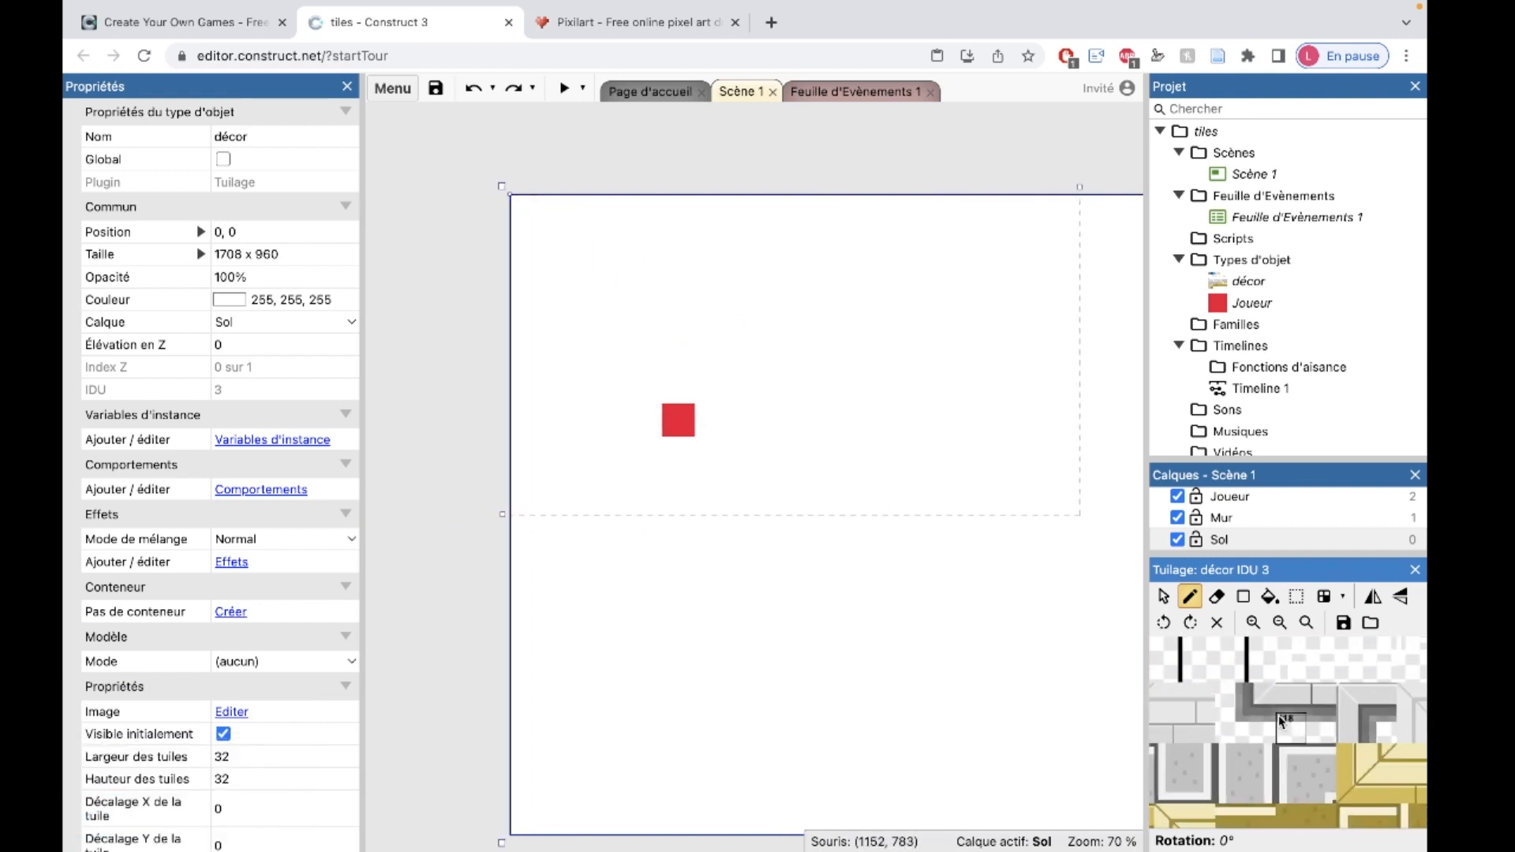
pyautogui.hscroll(1, 1278, 720)
pyautogui.moveTo(1266, 683); pyautogui.dragTo(1298, 714)
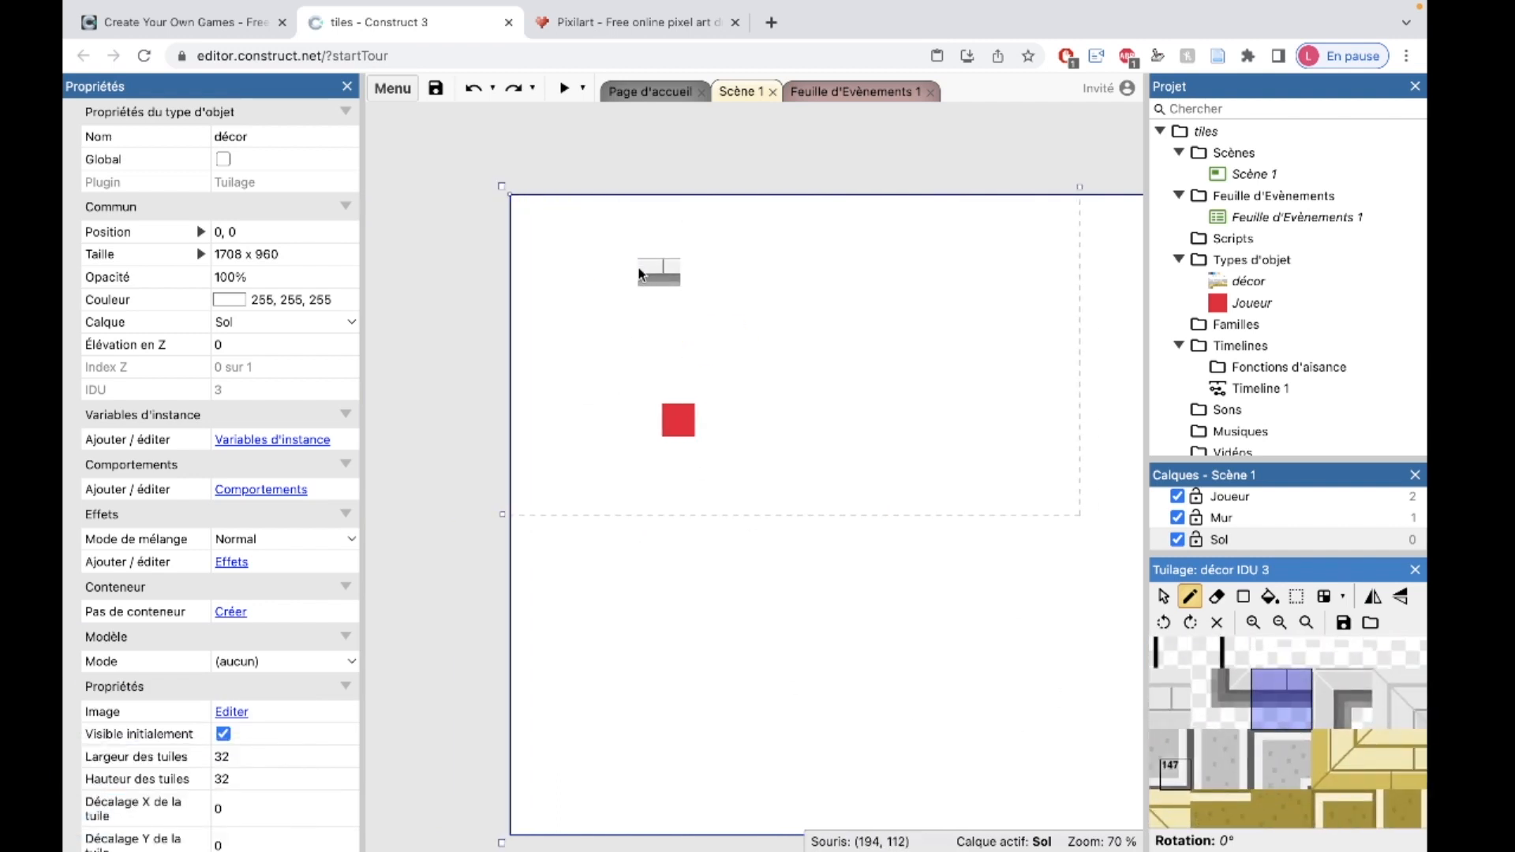
# Rename the décor tilemap décorSol and insert a second Tuilage object named DécorMur on the Mur layer
pyautogui.click(1254, 285)
pyautogui.press('Return')
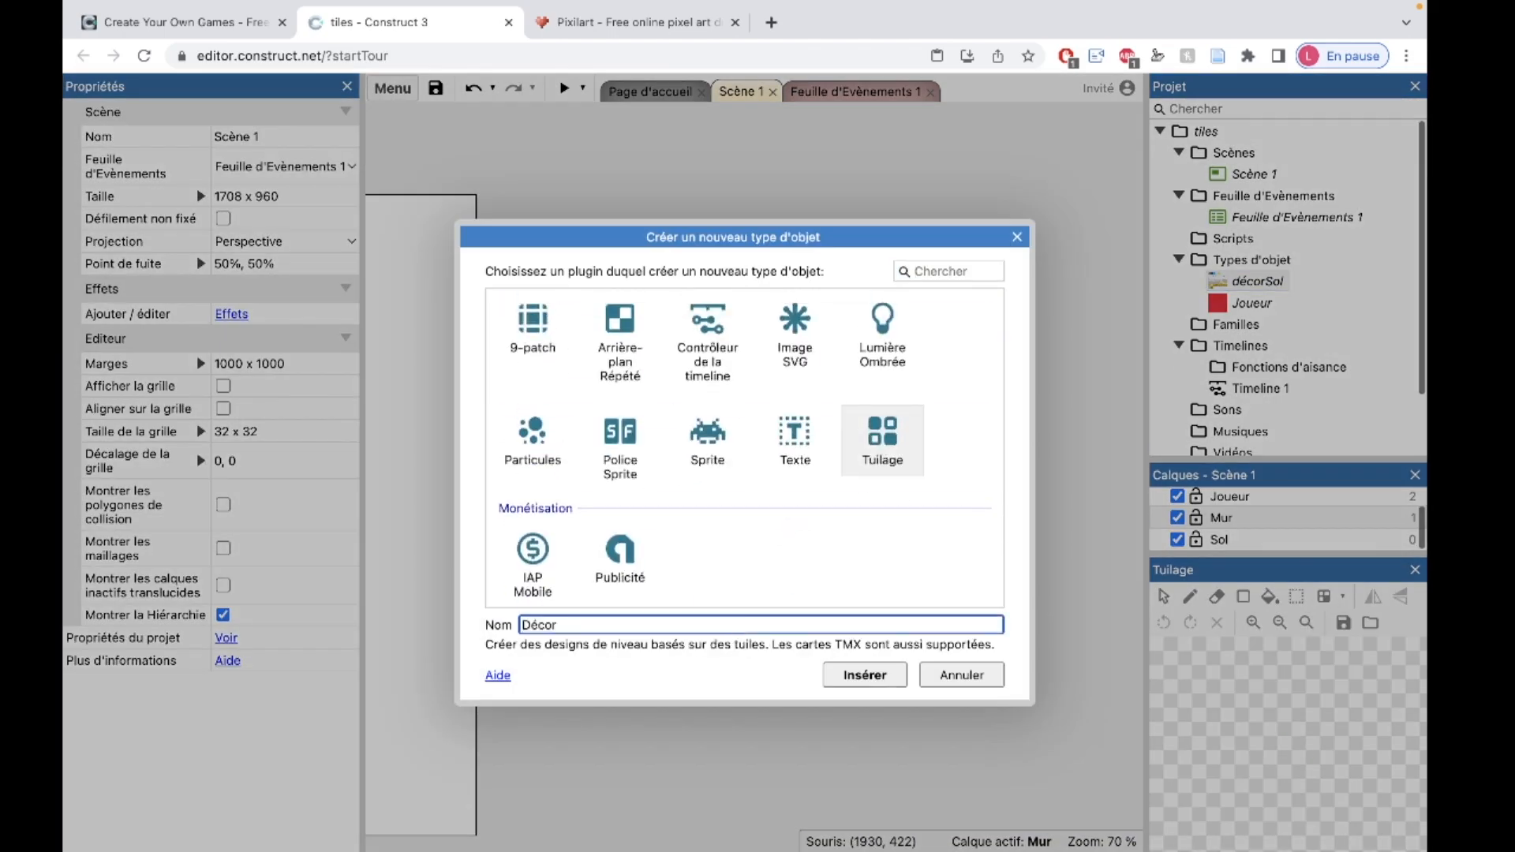
pyautogui.press('Return')
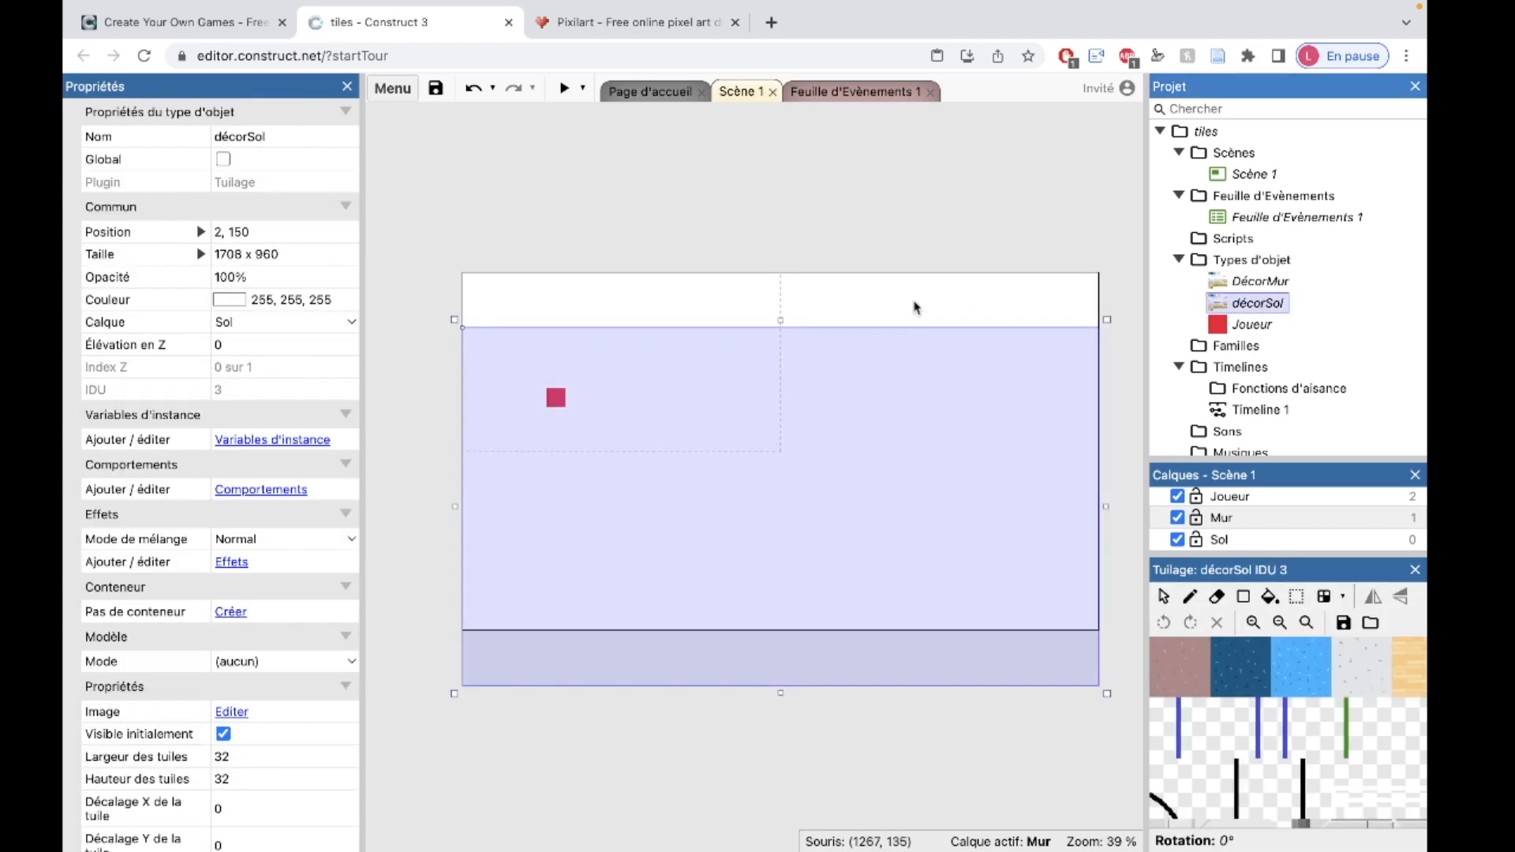
# Move the décorSol tilemap to position 2, 4
pyautogui.doubleClick(235, 231)
pyautogui.write('4')
pyautogui.press('Return')
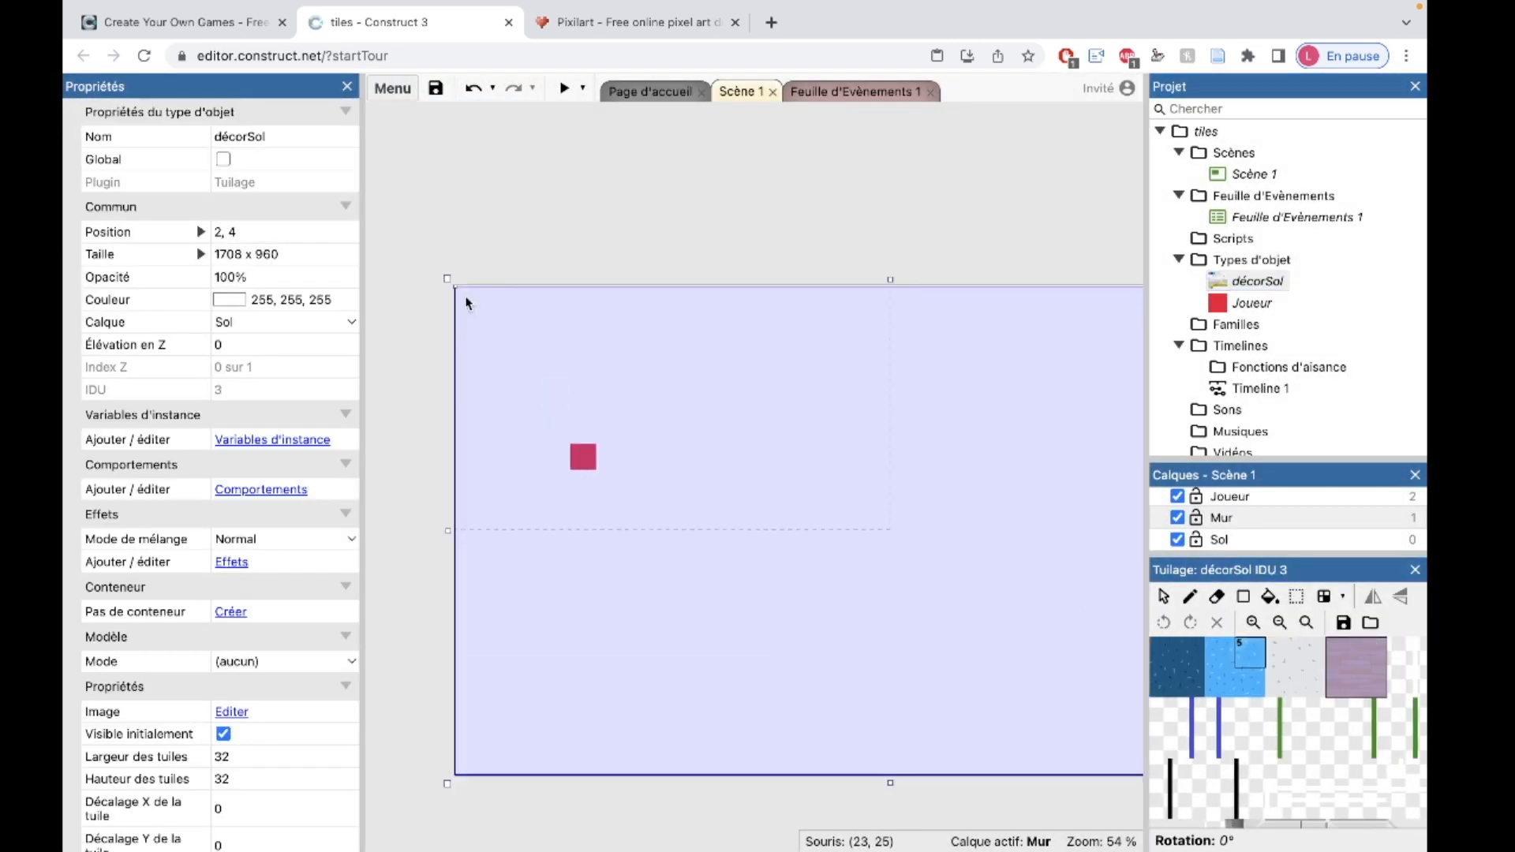
# Cover the whole décorSol tilemap with the light wood floor tile, strip by strip
pyautogui.moveTo(466, 299)
pyautogui.mouseDown()
pyautogui.moveTo(471, 641)
pyautogui.moveTo(585, 826)
pyautogui.mouseUp()
pyautogui.press('super+z')
pyautogui.moveTo(472, 655)
pyautogui.mouseDown()
pyautogui.moveTo(476, 825)
pyautogui.moveTo(473, 603)
pyautogui.mouseUp()
pyautogui.press('super+z')
pyautogui.scroll(-1, 473, 603)
pyautogui.keyDown('ctrl'); pyautogui.scroll(1, 475, 596); pyautogui.keyUp('ctrl')
pyautogui.moveTo(509, 812); pyautogui.dragTo(508, 242)
pyautogui.moveTo(550, 241); pyautogui.dragTo(555, 511)
pyautogui.press('super+z')
pyautogui.moveTo(550, 809)
pyautogui.mouseDown()
pyautogui.moveTo(547, 558)
pyautogui.moveTo(588, 239)
pyautogui.mouseUp()
pyautogui.moveTo(629, 244); pyautogui.dragTo(636, 467)
pyautogui.press('super+z')
pyautogui.moveTo(634, 801)
pyautogui.mouseDown()
pyautogui.moveTo(631, 241)
pyautogui.moveTo(670, 481)
pyautogui.mouseUp()
pyautogui.press('super+z')
pyautogui.moveTo(673, 816); pyautogui.dragTo(675, 243)
pyautogui.moveTo(708, 243); pyautogui.dragTo(723, 406)
pyautogui.press('super+z')
pyautogui.moveTo(710, 804); pyautogui.dragTo(706, 241)
pyautogui.moveTo(754, 812); pyautogui.dragTo(756, 237)
pyautogui.moveTo(797, 813); pyautogui.dragTo(772, 268)
pyautogui.keyDown('ctrl'); pyautogui.scroll(3, 825, 758); pyautogui.keyUp('ctrl')
pyautogui.scroll(2, 825, 473)
pyautogui.moveTo(825, 769)
pyautogui.mouseDown()
pyautogui.moveTo(824, 248)
pyautogui.moveTo(891, 619)
pyautogui.mouseUp()
pyautogui.keyDown('ctrl'); pyautogui.scroll(-2, 825, 324); pyautogui.keyUp('ctrl')
pyautogui.scroll(-3, 876, 654)
pyautogui.hscroll(2, 866, 693)
pyautogui.moveTo(850, 702)
pyautogui.mouseDown()
pyautogui.moveTo(837, 274)
pyautogui.moveTo(893, 348)
pyautogui.moveTo(872, 371)
pyautogui.moveTo(938, 290)
pyautogui.moveTo(819, 306)
pyautogui.moveTo(874, 173)
pyautogui.moveTo(883, 631)
pyautogui.moveTo(1071, 594)
pyautogui.moveTo(1084, 223)
pyautogui.moveTo(955, 392)
pyautogui.moveTo(1033, 220)
pyautogui.mouseUp()
pyautogui.scroll(2, 838, 274)
pyautogui.keyDown('ctrl'); pyautogui.scroll(-3, 939, 283); pyautogui.keyUp('ctrl')
pyautogui.hscroll(2, 874, 173)
pyautogui.keyDown('ctrl'); pyautogui.scroll(3, 1032, 220); pyautogui.keyUp('ctrl')
pyautogui.keyDown('ctrl'); pyautogui.scroll(-2, 1033, 220); pyautogui.keyUp('ctrl')
# Try placing the dark yellow wall corner block on the décorSol floor above the player, and undo it
pyautogui.keyDown('ctrl'); pyautogui.scroll(-4, 1033, 220); pyautogui.keyUp('ctrl')
pyautogui.scroll(-3, 1258, 733)
pyautogui.hscroll(2, 1258, 733)
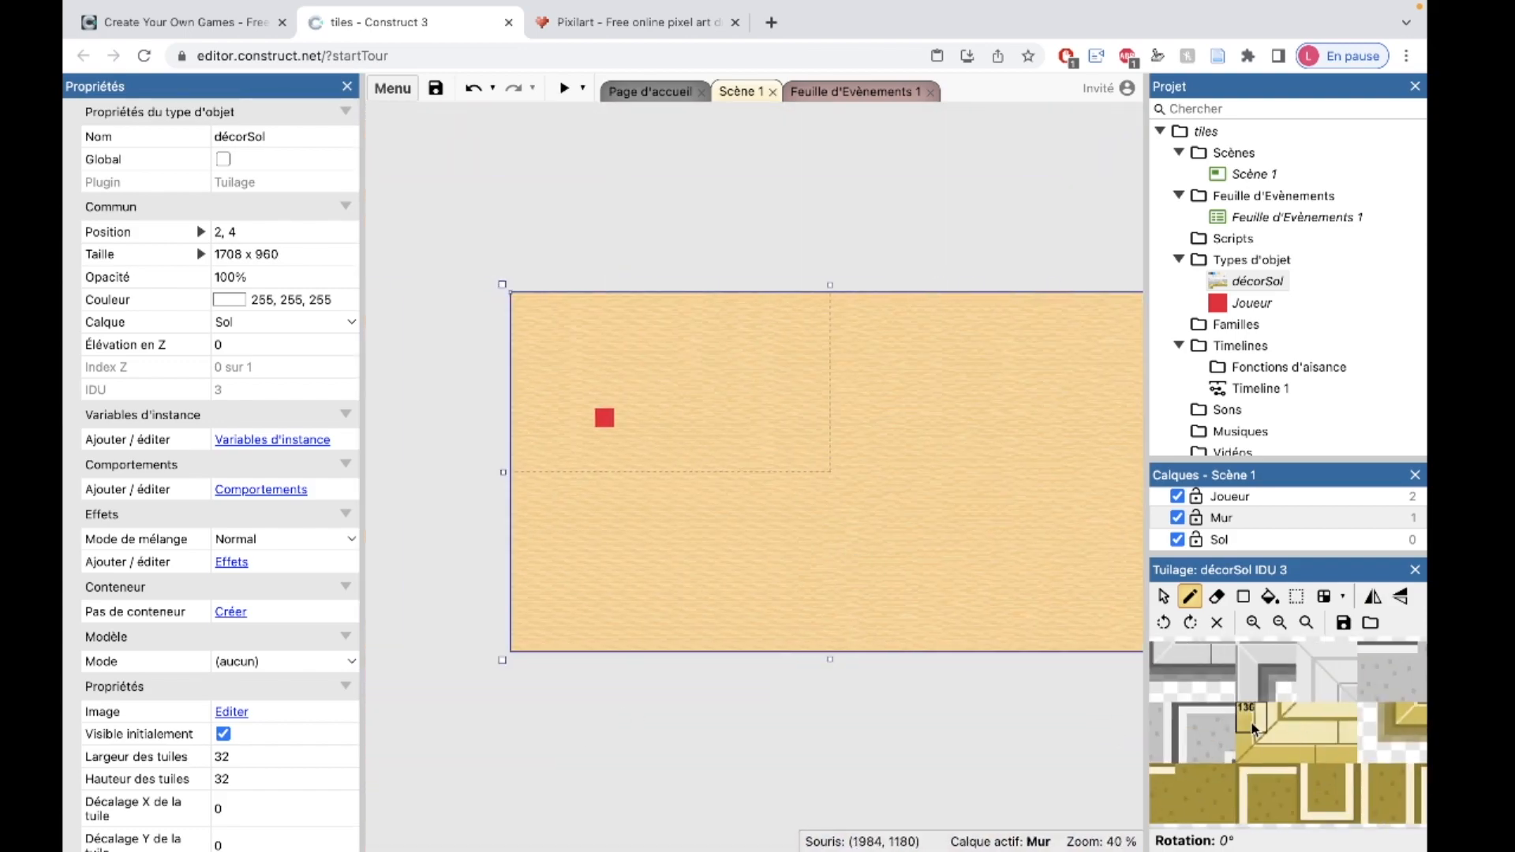
pyautogui.moveTo(1322, 717); pyautogui.dragTo(1350, 749)
pyautogui.keyDown('ctrl'); pyautogui.scroll(2, 927, 413); pyautogui.keyUp('ctrl')
pyautogui.hscroll(-3, 772, 410)
pyautogui.keyDown('ctrl'); pyautogui.scroll(3, 771, 409); pyautogui.keyUp('ctrl')
pyautogui.hscroll(-3, 1238, 737)
pyautogui.scroll(-1, 1238, 737)
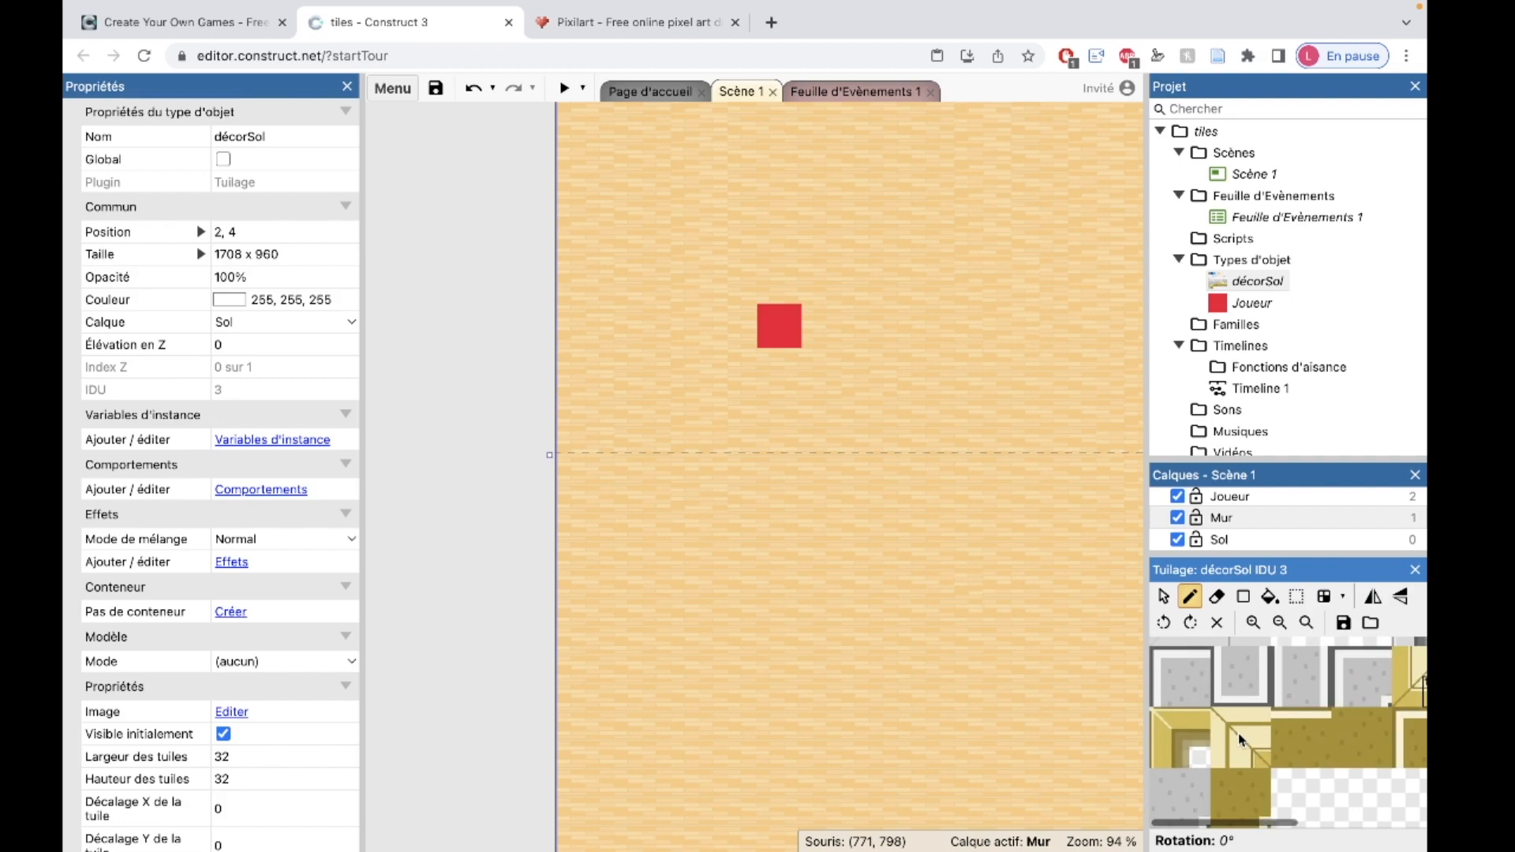
pyautogui.scroll(2, 838, 446)
pyautogui.moveTo(1196, 752); pyautogui.dragTo(1166, 722)
pyautogui.click(701, 241)
pyautogui.hscroll(1, 700, 240)
pyautogui.click(1316, 812)
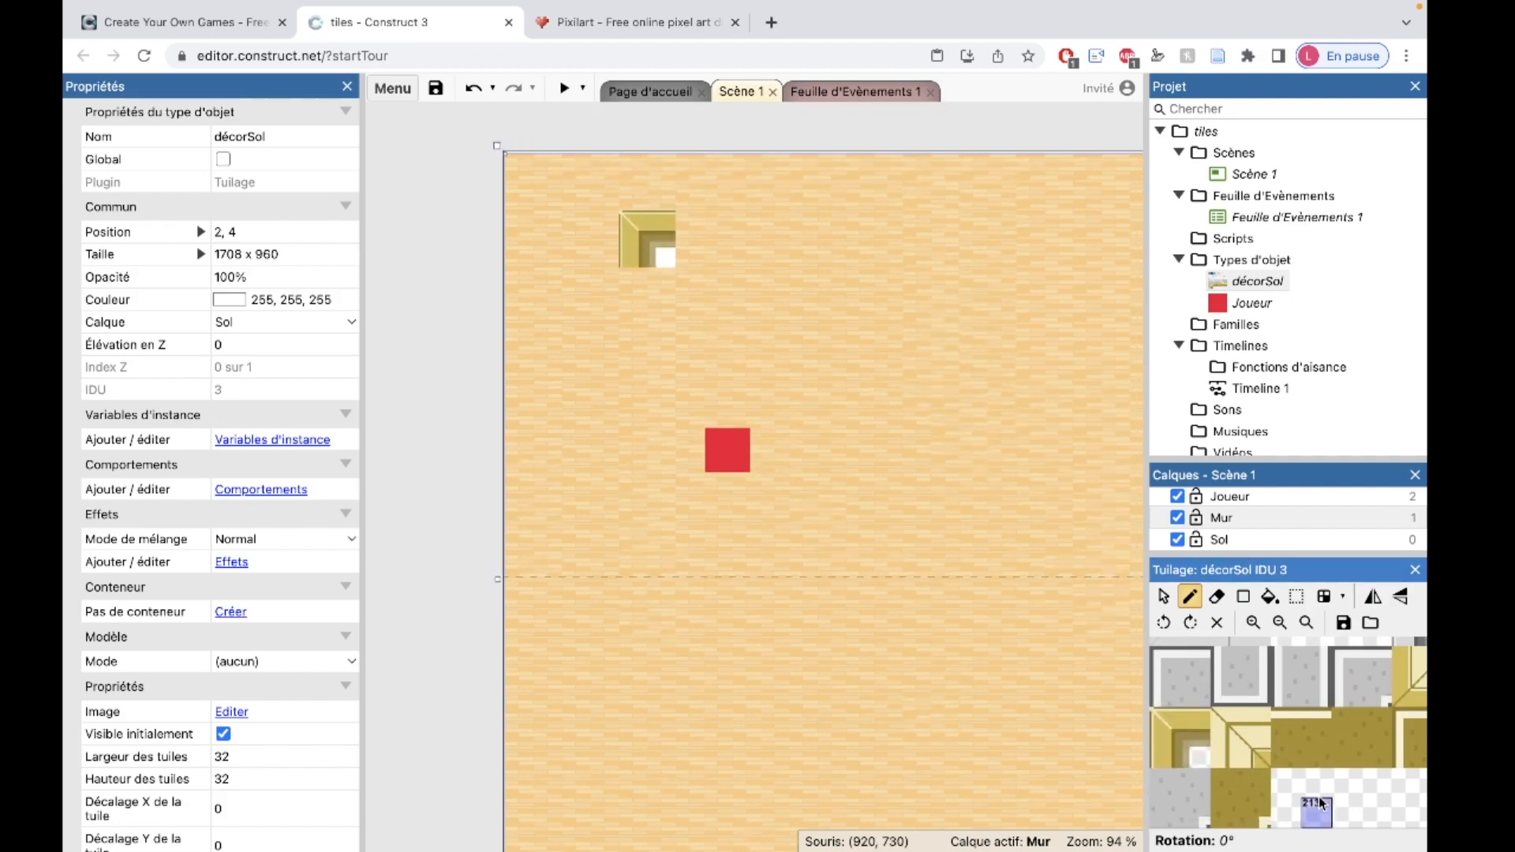
pyautogui.keyDown('ctrl'); pyautogui.scroll(5, 659, 209); pyautogui.keyUp('ctrl')
pyautogui.keyDown('ctrl'); pyautogui.scroll(-4, 659, 209); pyautogui.keyUp('ctrl')
pyautogui.press('super+z')
# Create a new Tuilage object type named DécorMur for the walls on the Mur layer
pyautogui.hscroll(8, 809, 375)
pyautogui.keyDown('ctrl'); pyautogui.scroll(-4, 926, 502); pyautogui.keyUp('ctrl')
pyautogui.click(761, 208)
pyautogui.moveTo(864, 343); pyautogui.dragTo(879, 340)
pyautogui.rightClick(1251, 260)
pyautogui.click(1137, 273)
pyautogui.scroll(-5, 910, 497)
pyautogui.click(879, 371)
pyautogui.click(678, 623)
pyautogui.write('DécorMur')
pyautogui.click(866, 675)
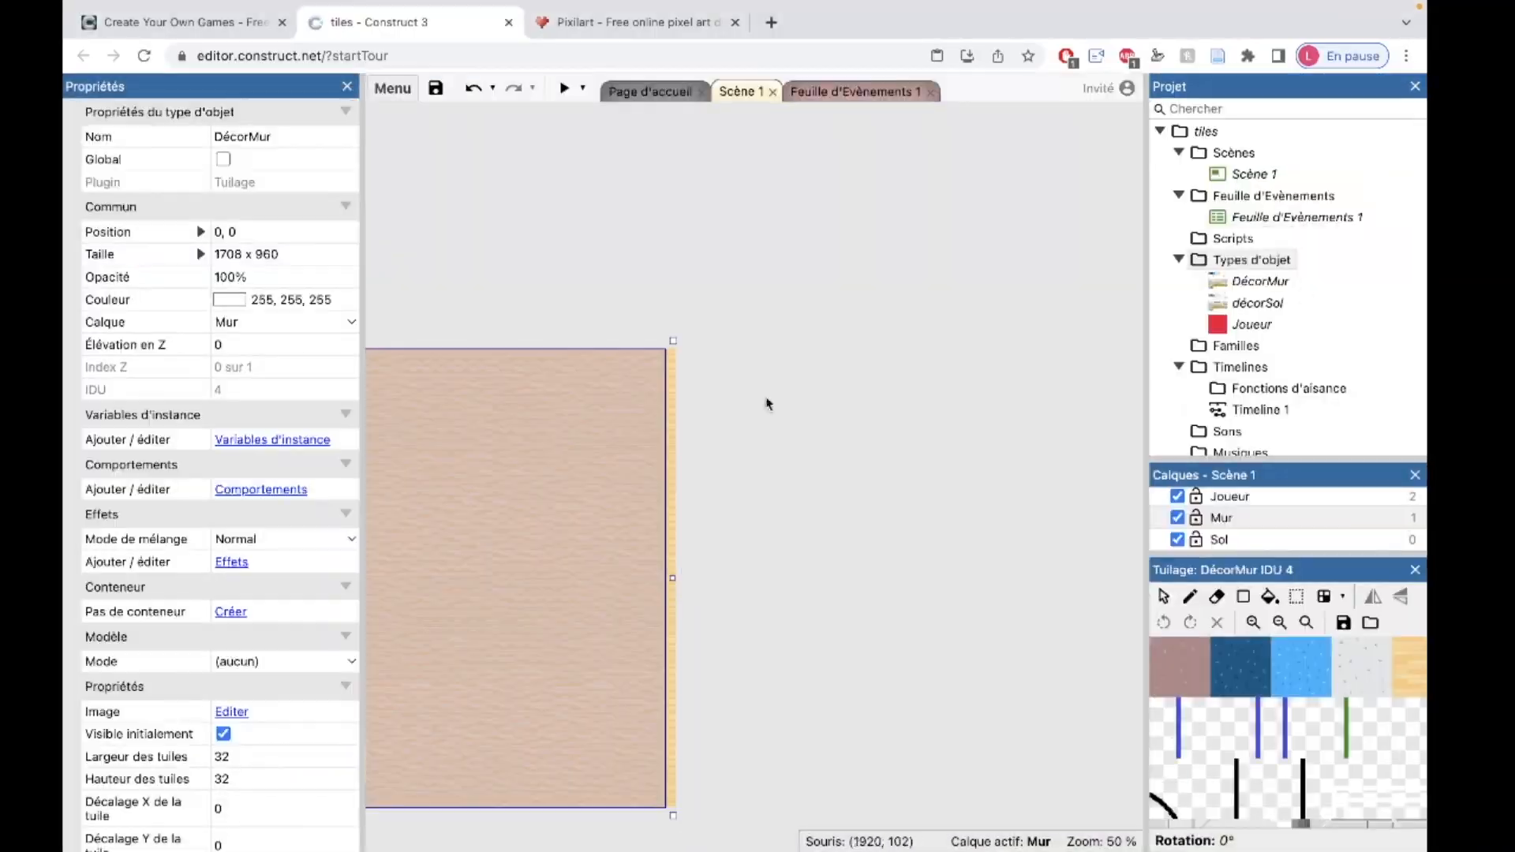
# Place the light yellow wall corner block on DécorMur near the scene's upper-left corner
pyautogui.click(1255, 303)
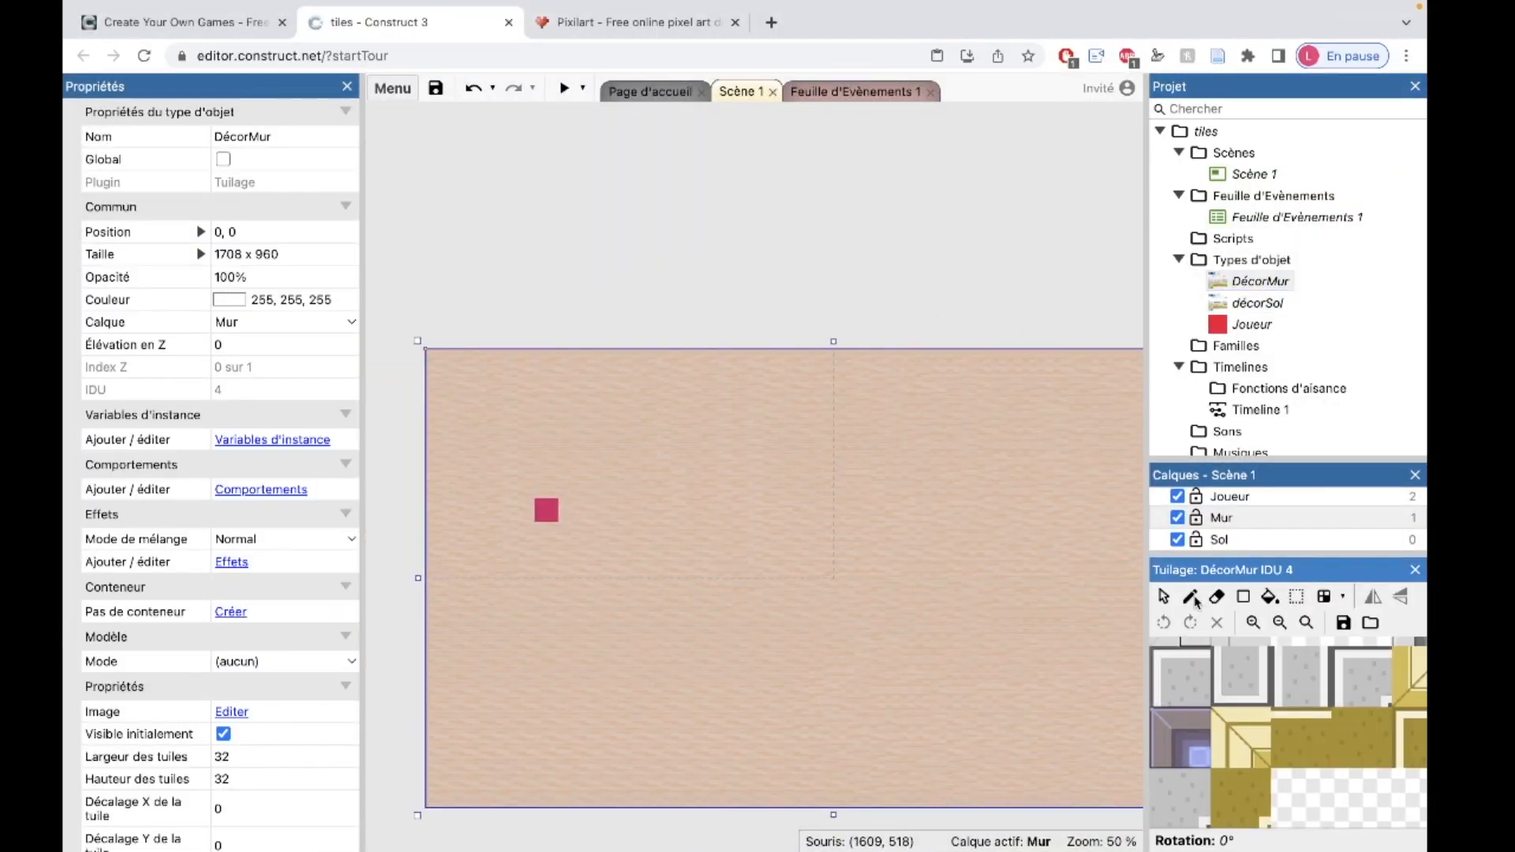
pyautogui.keyDown('ctrl'); pyautogui.scroll(3, 416, 354); pyautogui.keyUp('ctrl')
pyautogui.moveTo(1256, 752); pyautogui.dragTo(1226, 722)
pyautogui.click(453, 395)
# Pick the straight yellow brick wall block and paint a horizontal wall about four blocks long from the corner to the right
pyautogui.scroll(2, 1252, 756)
pyautogui.scroll(-2, 1294, 769)
pyautogui.scroll(3, 1294, 769)
pyautogui.moveTo(1291, 805); pyautogui.dragTo(1264, 699)
pyautogui.moveTo(499, 394); pyautogui.dragTo(672, 394)
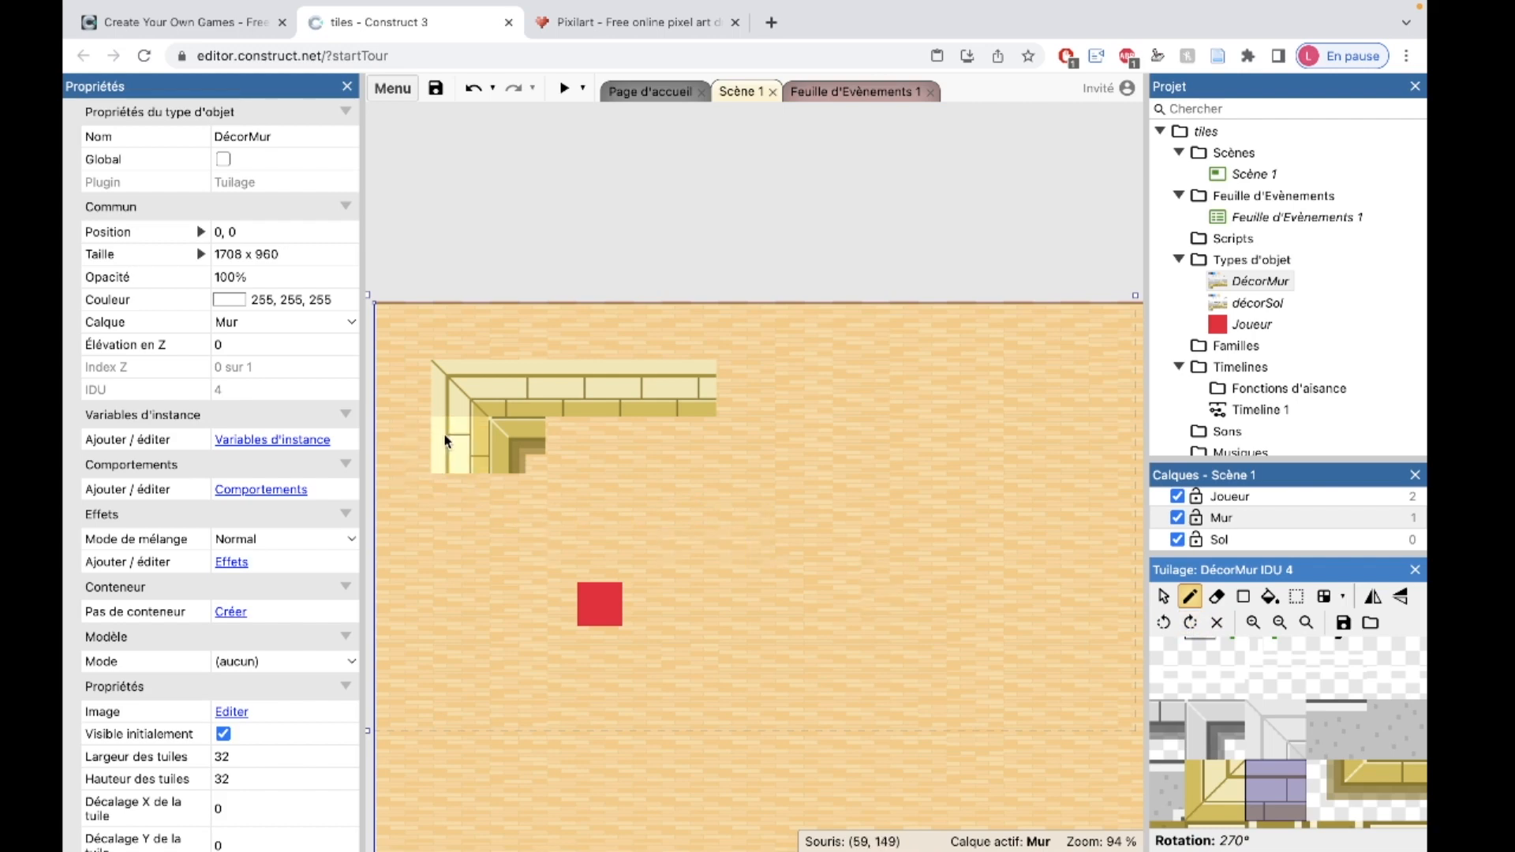
# Paint the light yellow wall about four blocks down from the corner with the block rotated 270°, and extend the unrotated horizontal wall one block
pyautogui.click(449, 496)
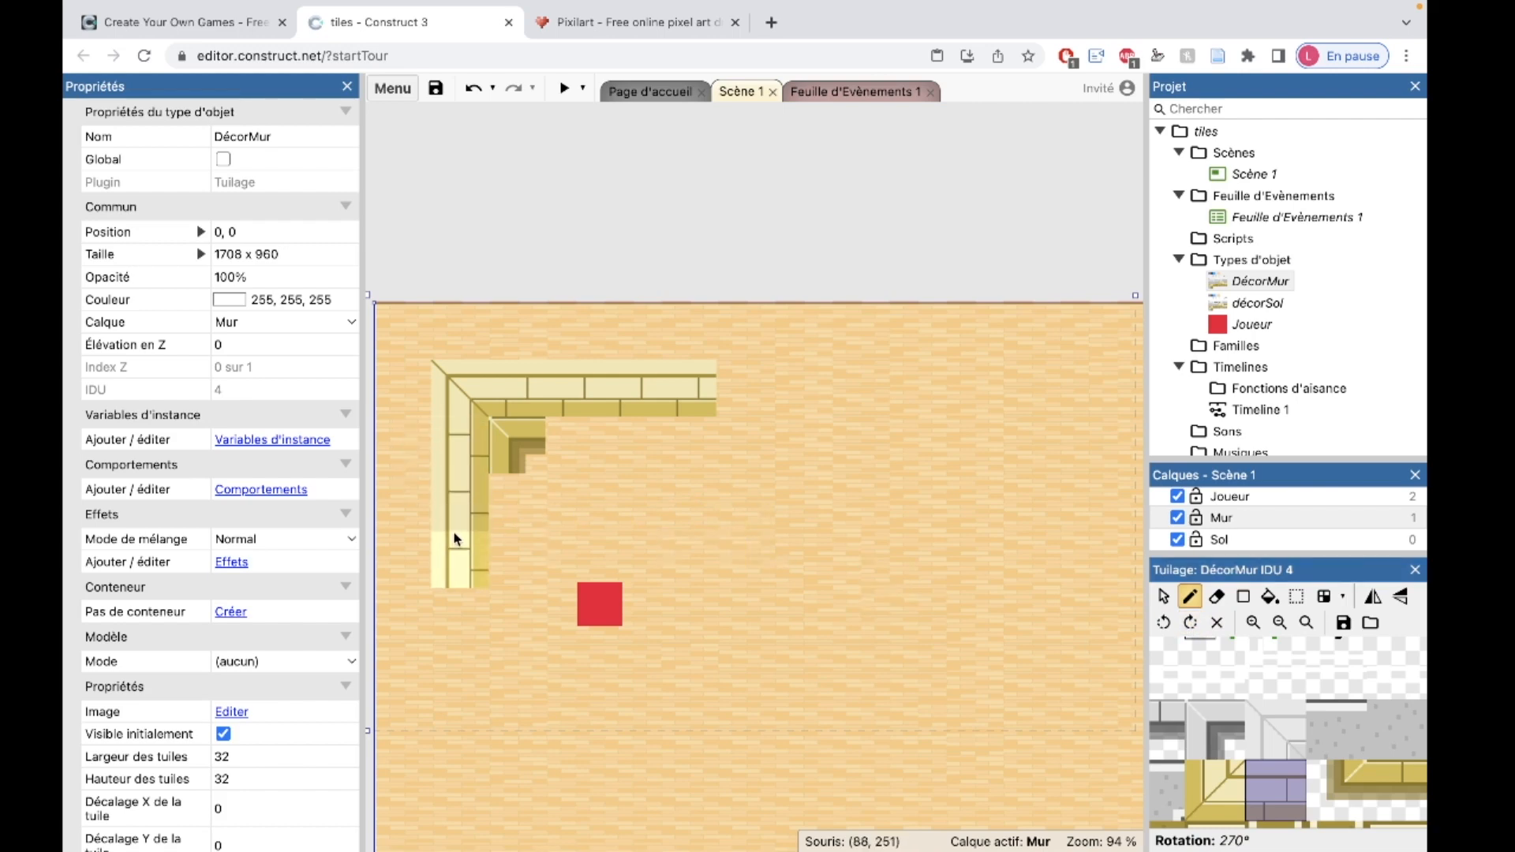
pyautogui.click(443, 597)
pyautogui.click(1163, 623)
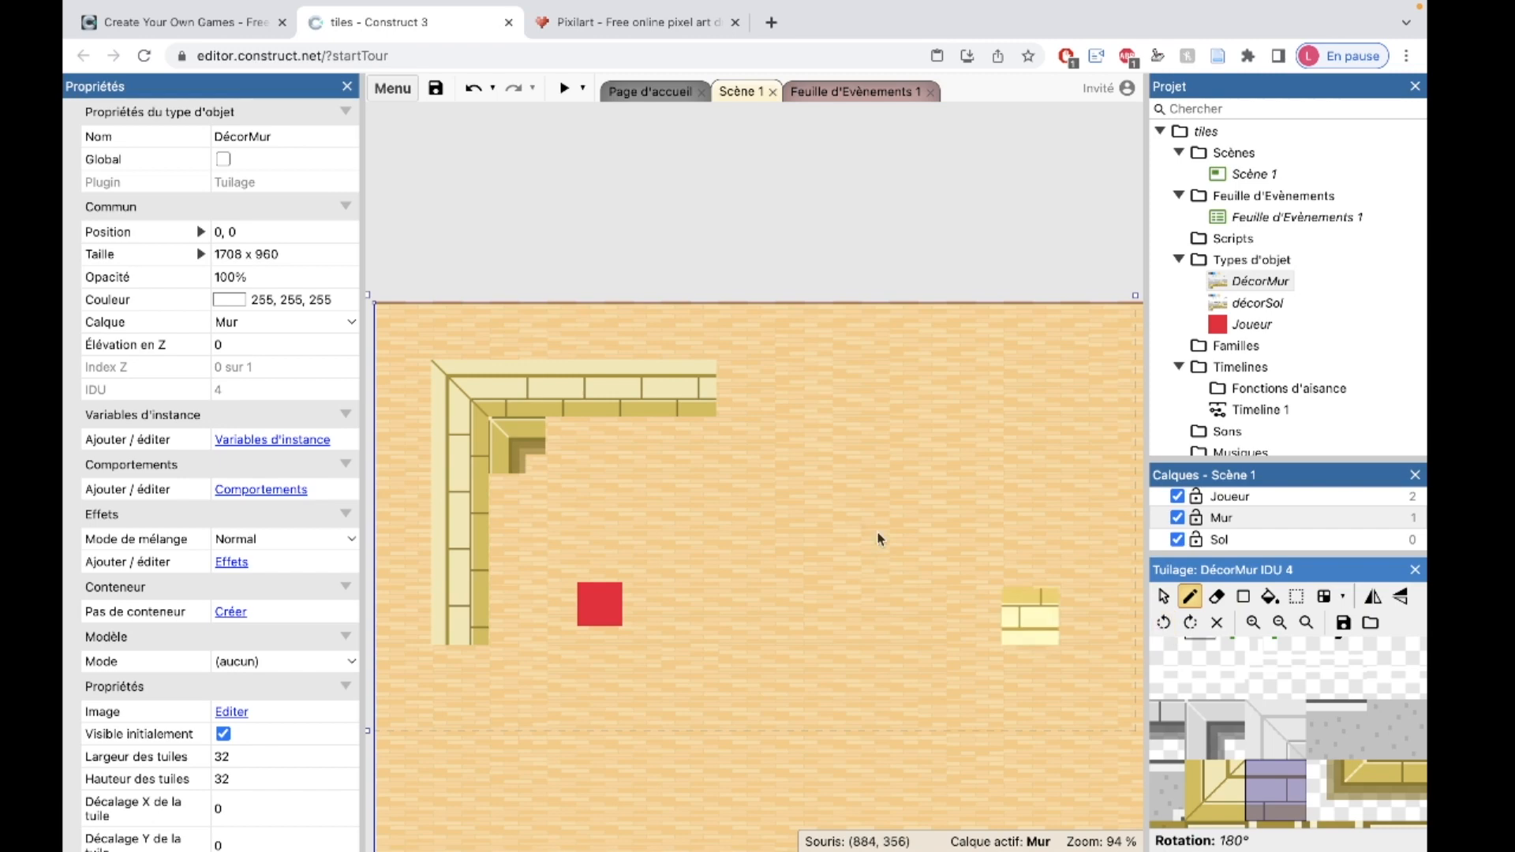
pyautogui.click(1163, 622)
pyautogui.click(1163, 622)
pyautogui.click(722, 369)
# Pick the straight dark yellow wall block and paint a horizontal inner wall about four blocks long from the inner corner
pyautogui.scroll(-1, 1326, 742)
pyautogui.moveTo(1380, 737); pyautogui.dragTo(1412, 768)
pyautogui.moveTo(553, 426); pyautogui.dragTo(721, 426)
# Paint the dark yellow inner wall about nine blocks down from the inner corner with the block rotated 270°
pyautogui.click(1163, 623)
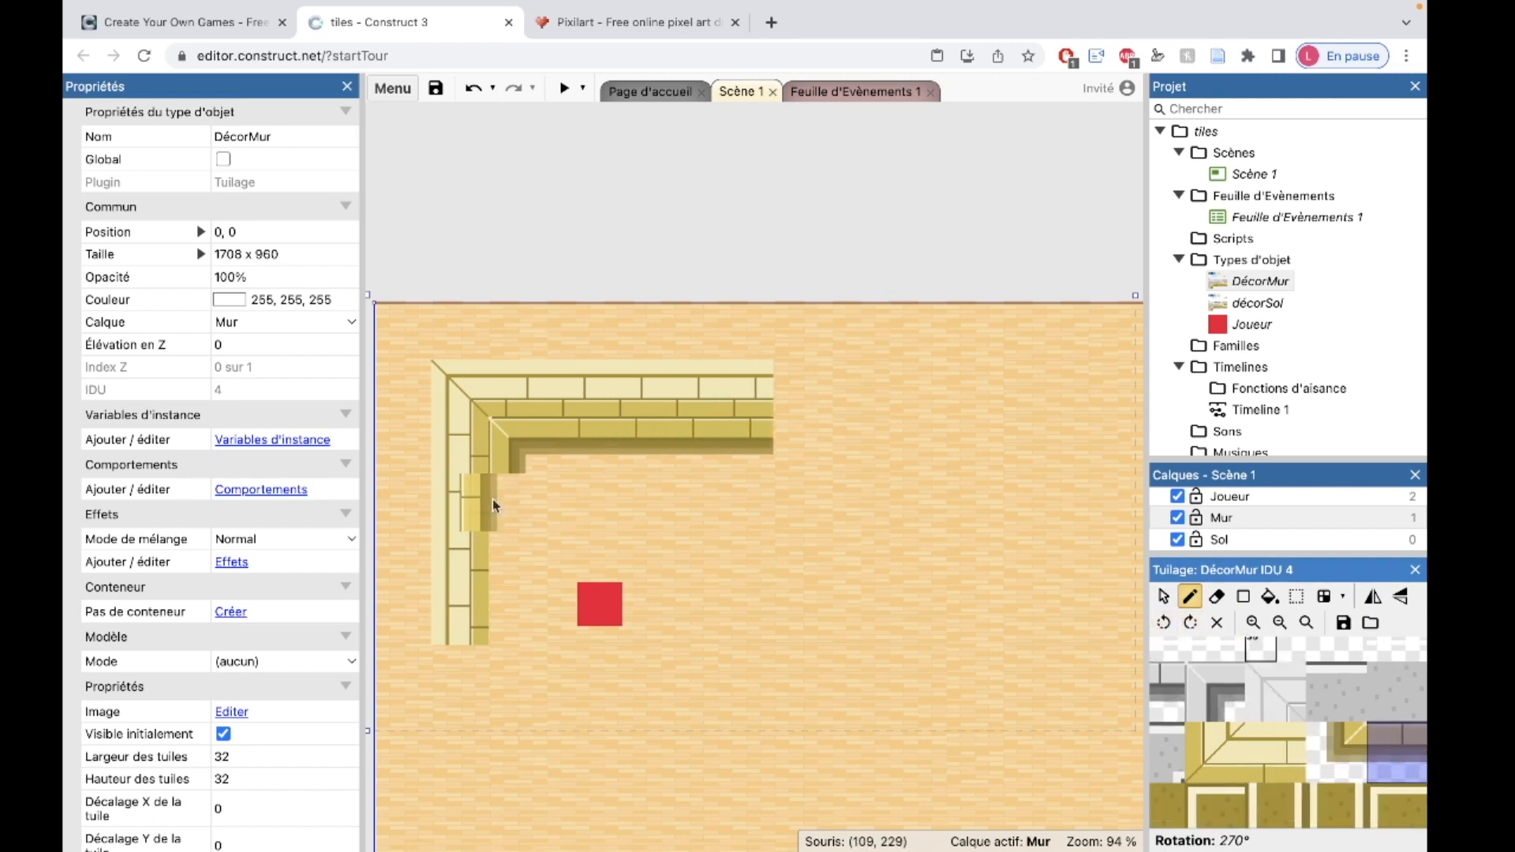
pyautogui.moveTo(492, 498); pyautogui.dragTo(499, 617)
pyautogui.scroll(-3, 502, 665)
pyautogui.moveTo(499, 458); pyautogui.dragTo(499, 671)
pyautogui.scroll(-1, 499, 670)
pyautogui.click(1163, 622)
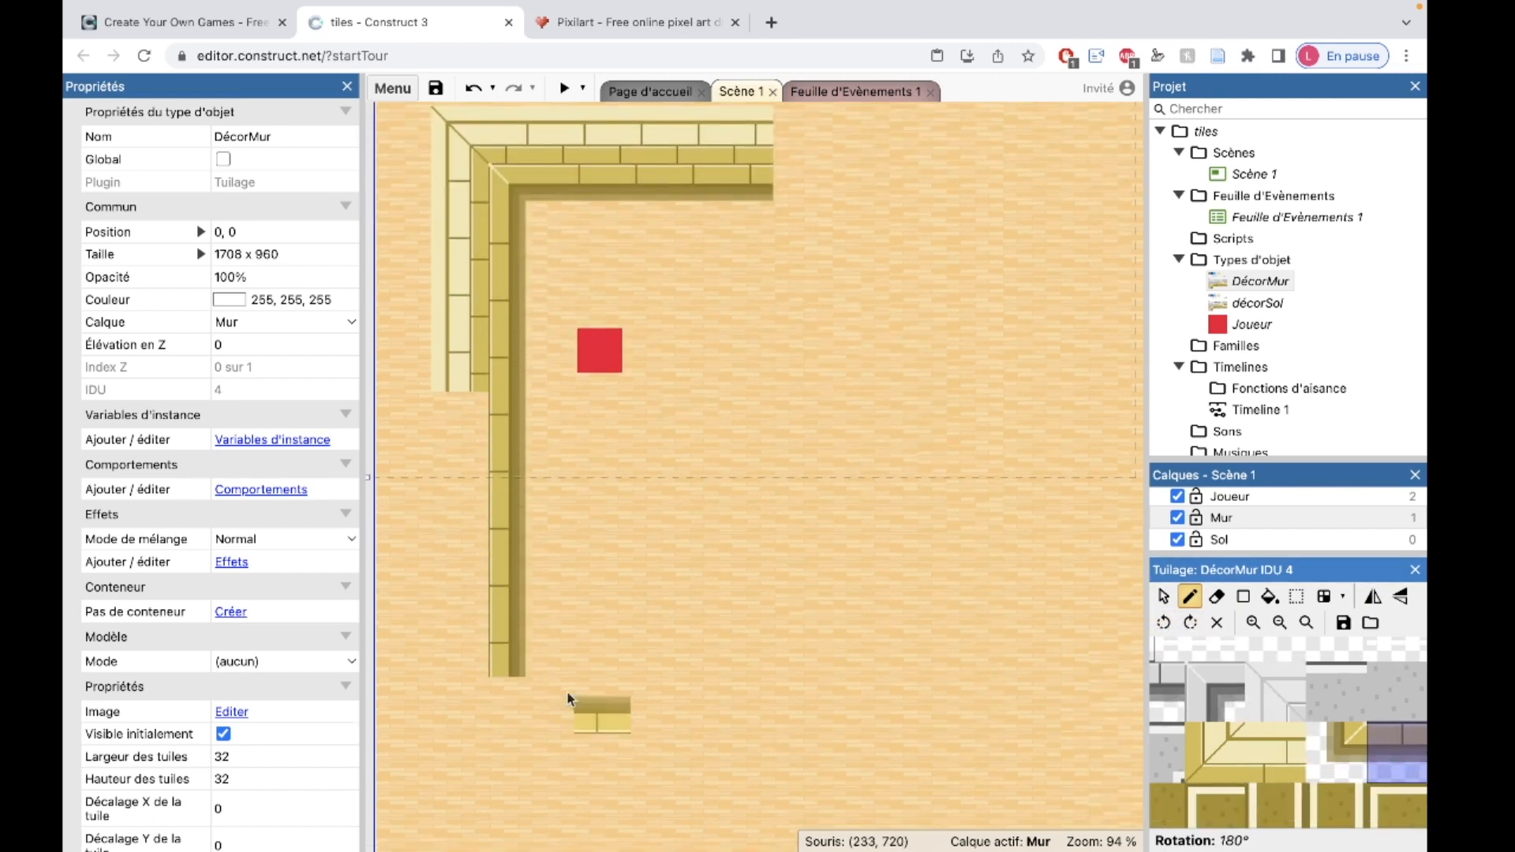
pyautogui.click(1190, 623)
pyautogui.click(501, 694)
# Paint the room's lower inner wall about six blocks long at 180° and its right inner wall at 90°, leaving a doorway gap
pyautogui.click(1163, 623)
pyautogui.moveTo(559, 750); pyautogui.dragTo(733, 749)
pyautogui.hscroll(2, 710, 754)
pyautogui.doubleClick(1189, 623)
pyautogui.click(1190, 623)
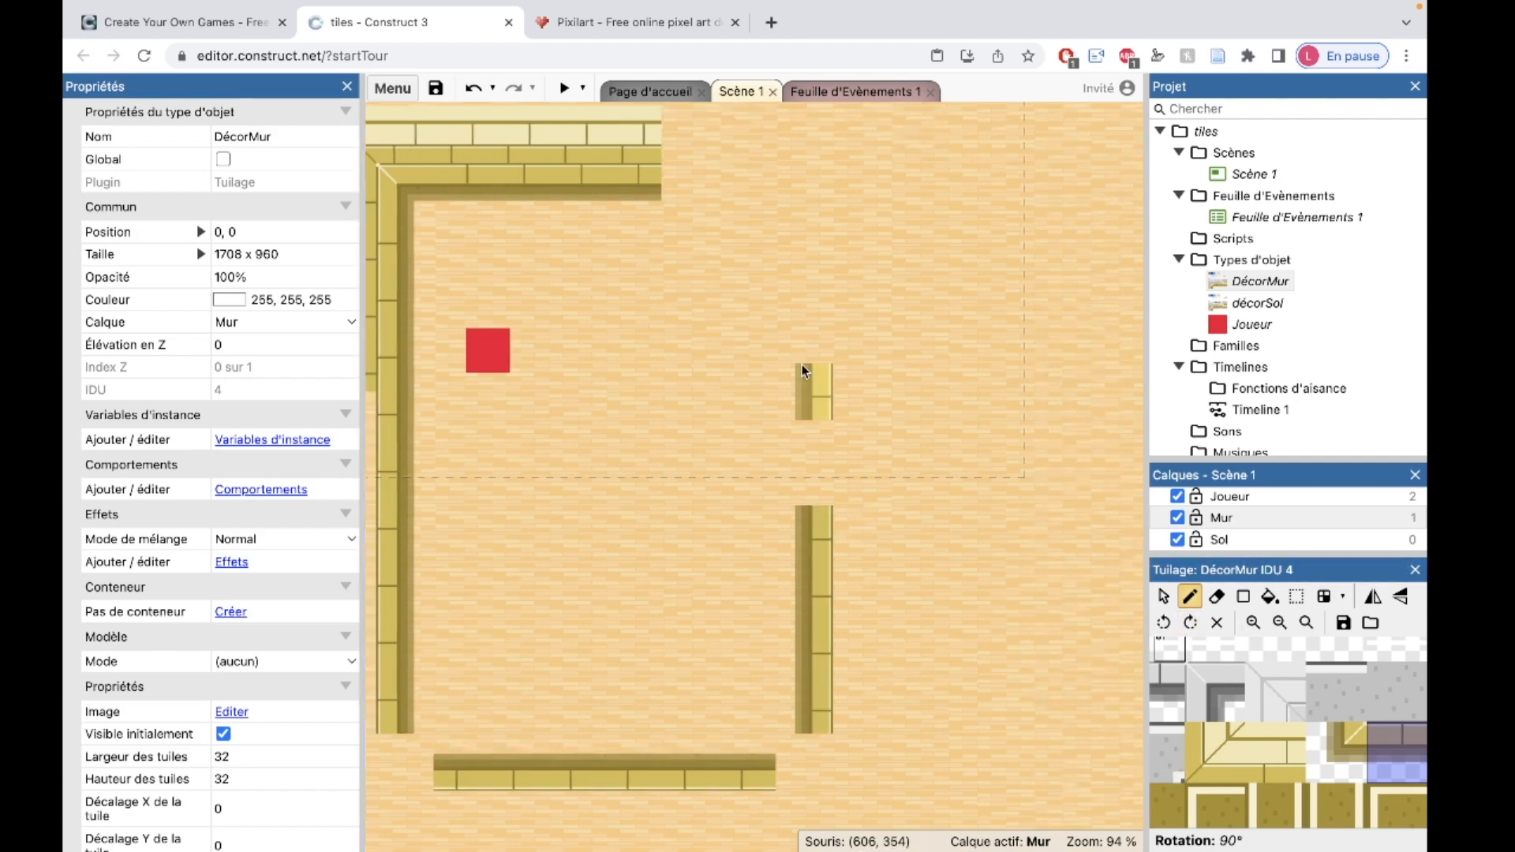
# Extend the room's upper inner wall two blocks to the right at 0° and trim the right wall's upper end with the eraser
pyautogui.click(1163, 622)
pyautogui.moveTo(686, 172); pyautogui.dragTo(741, 169)
pyautogui.click(1217, 597)
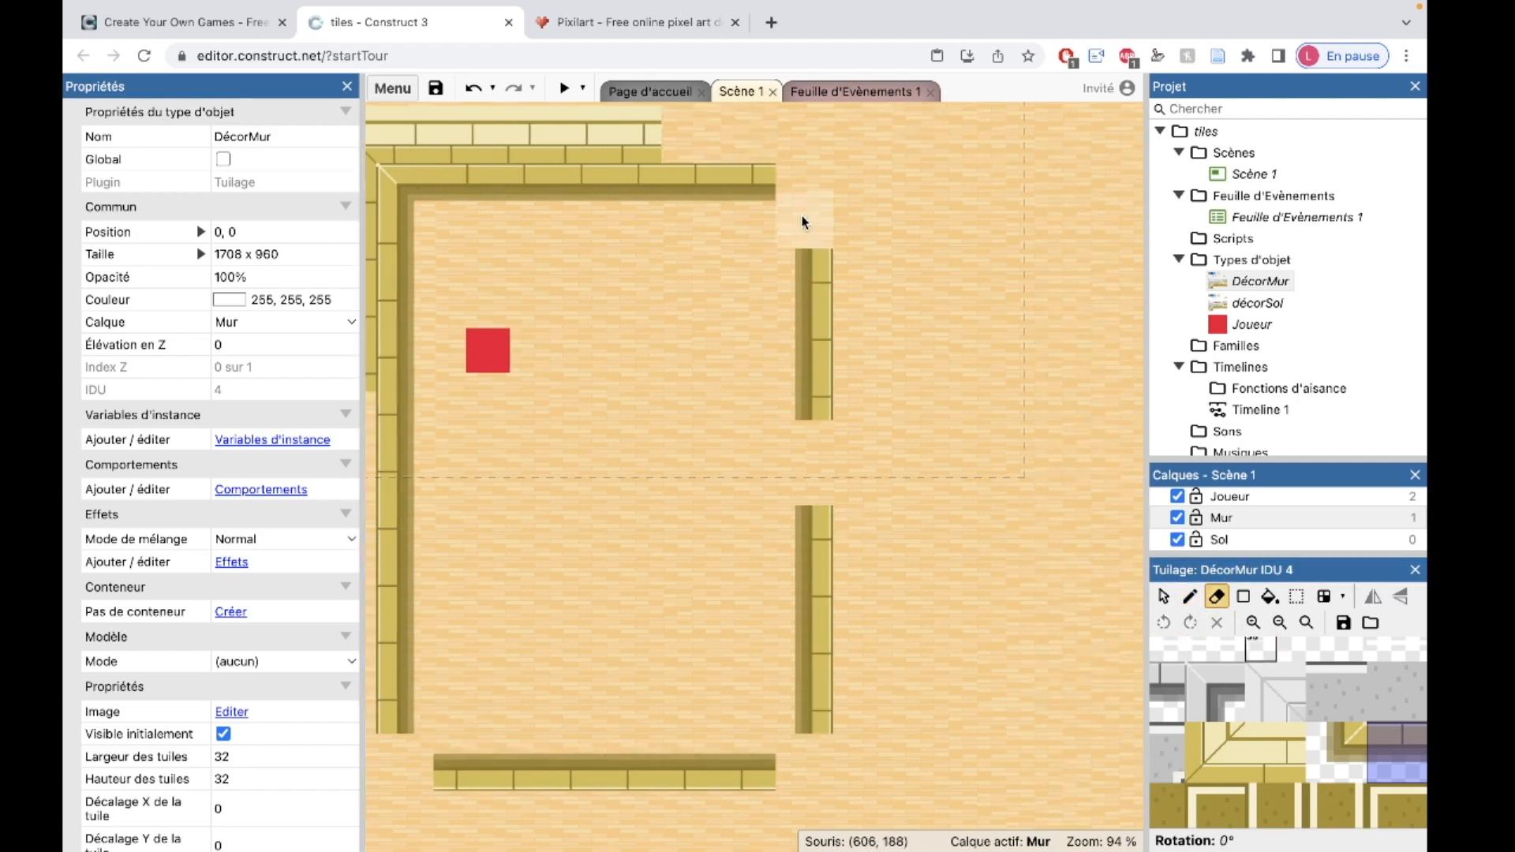
# Extend the room's left outer wall down to the end of the inner wall using the light yellow straight block at 270°
pyautogui.keyDown('ctrl'); pyautogui.scroll(-1, 883, 674); pyautogui.keyUp('ctrl')
pyautogui.moveTo(1261, 738); pyautogui.dragTo(1291, 767)
pyautogui.click(1163, 622)
pyautogui.hscroll(-1, 414, 442)
pyautogui.moveTo(414, 437); pyautogui.dragTo(415, 485)
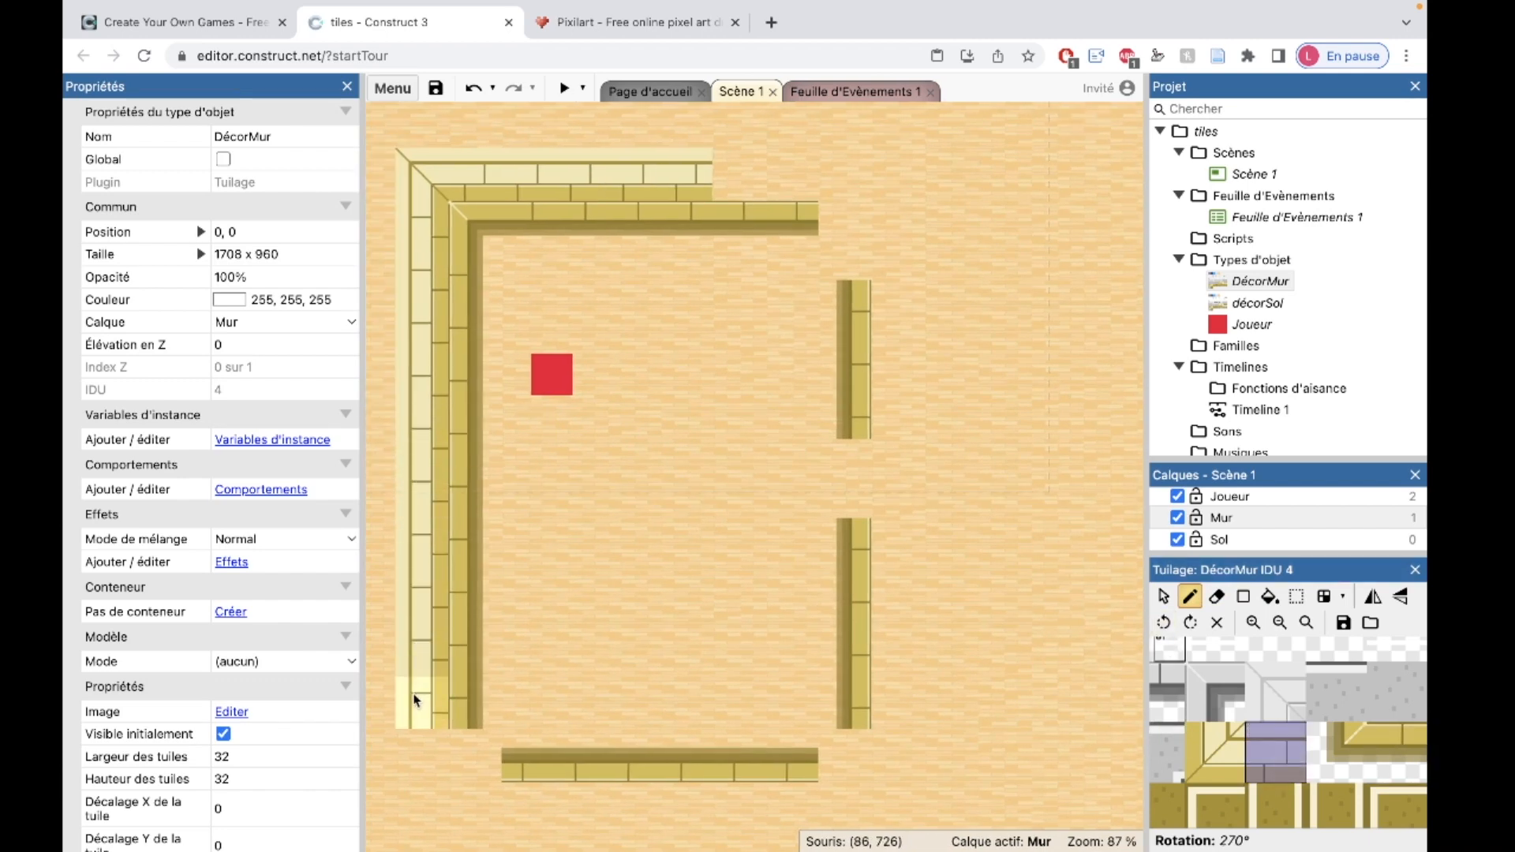
# Paint the light yellow outer walls along the room's lower and right sides, and extend the upper outer wall to meet the right one
pyautogui.scroll(-1, 415, 699)
pyautogui.click(1163, 622)
pyautogui.moveTo(482, 739); pyautogui.dragTo(818, 738)
pyautogui.moveTo(898, 710)
pyautogui.mouseDown()
pyautogui.moveTo(889, 176)
pyautogui.moveTo(806, 79)
pyautogui.mouseUp()
pyautogui.press('z')
pyautogui.press('z')
pyautogui.moveTo(844, 129); pyautogui.dragTo(783, 129)
# Pick and rotate the light and dark yellow corner blocks to close the room's open corners
pyautogui.click(1196, 744)
pyautogui.press('z')
pyautogui.click(851, 711)
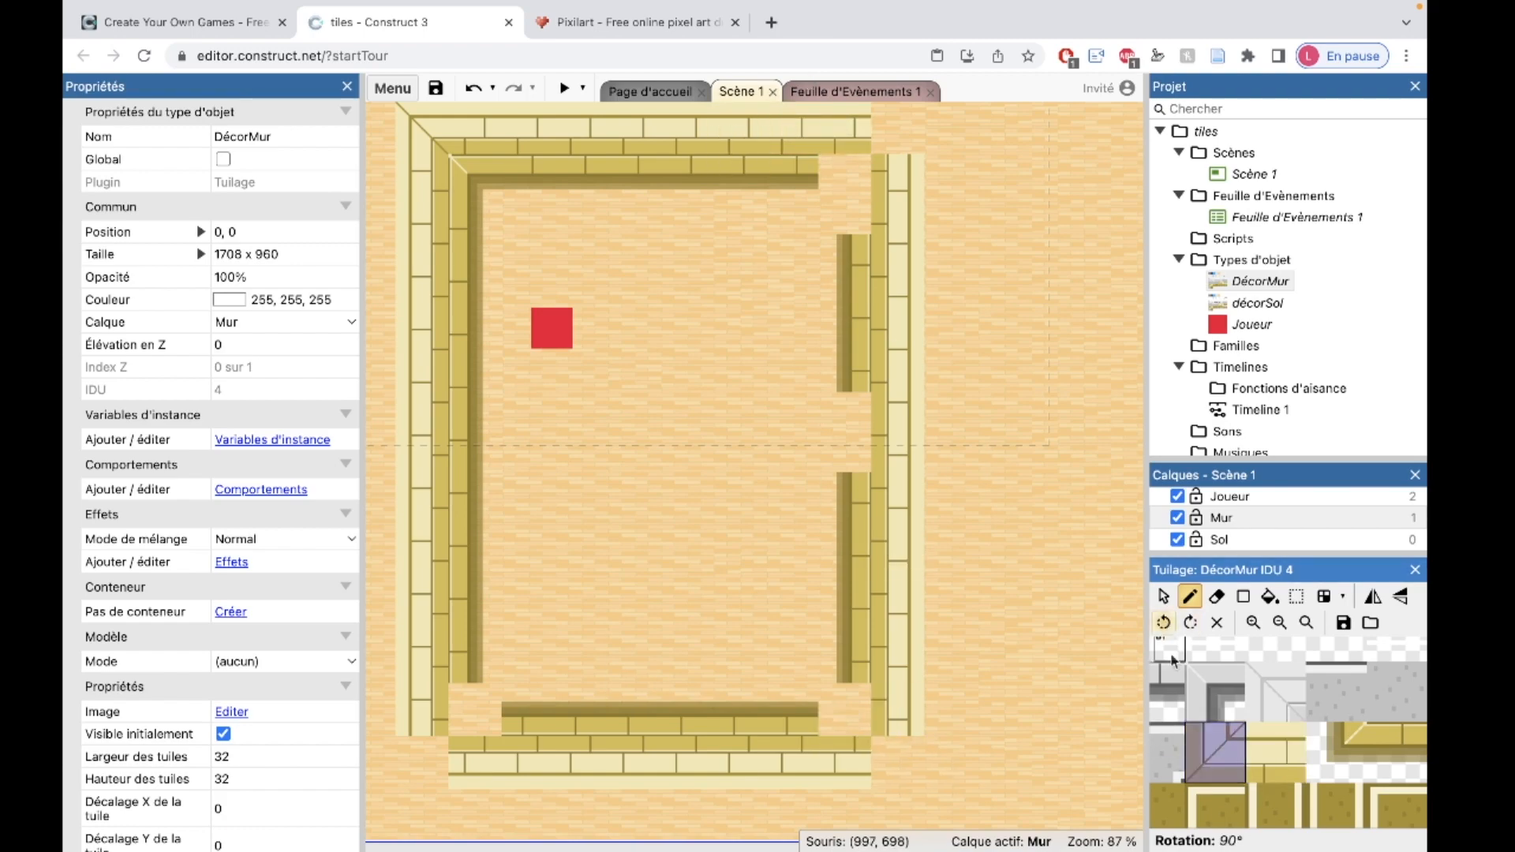
pyautogui.click(1336, 750)
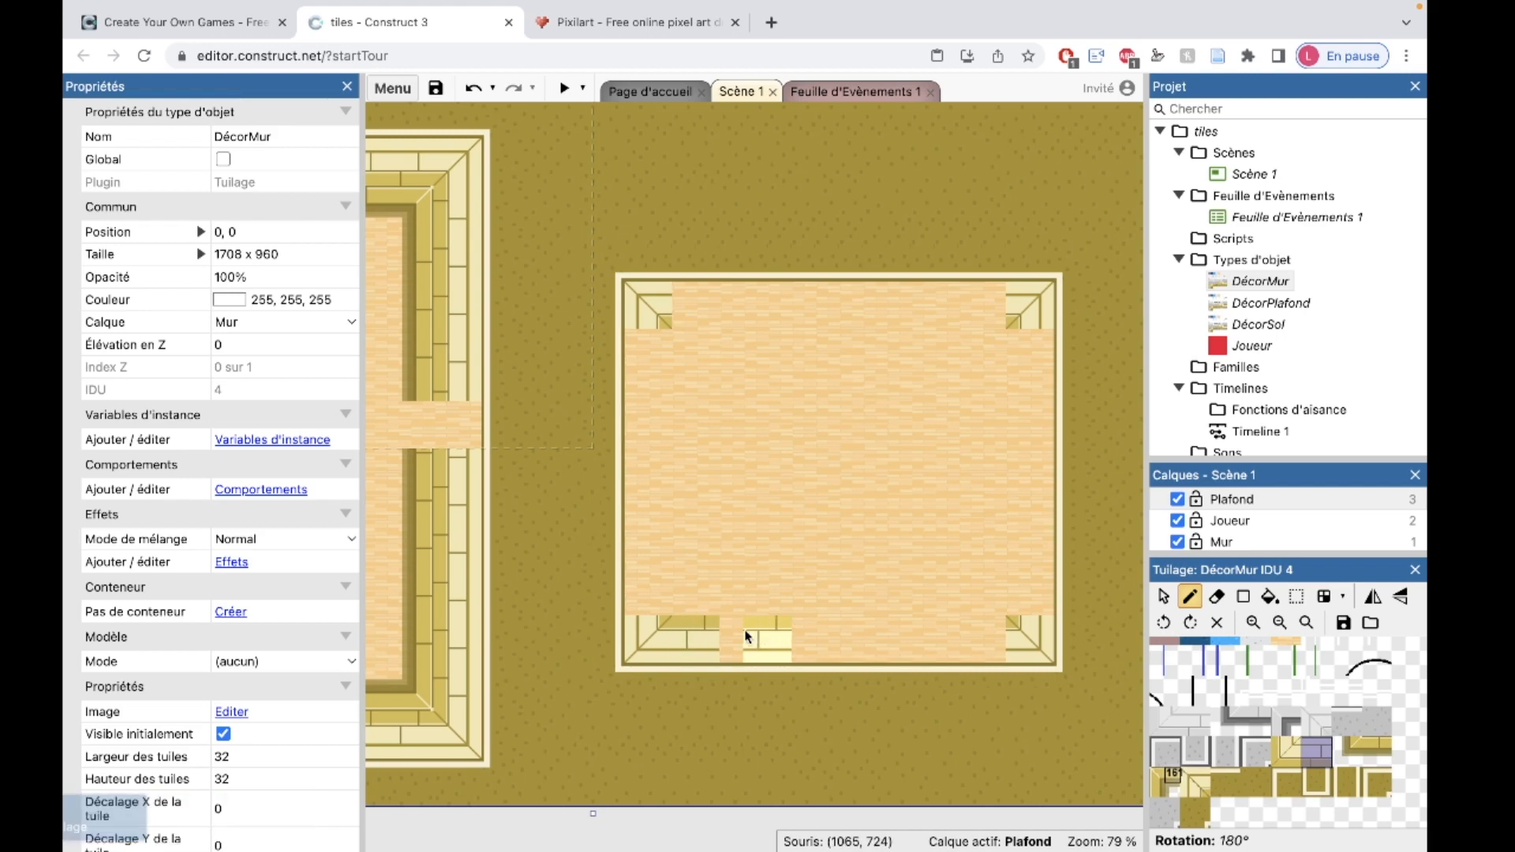
# Paint the second room's light yellow outer walls between its four corner blocks, leaving a doorway gap in the left side
pyautogui.moveTo(735, 636); pyautogui.dragTo(982, 637)
pyautogui.click(1190, 622)
pyautogui.moveTo(642, 580); pyautogui.dragTo(640, 482)
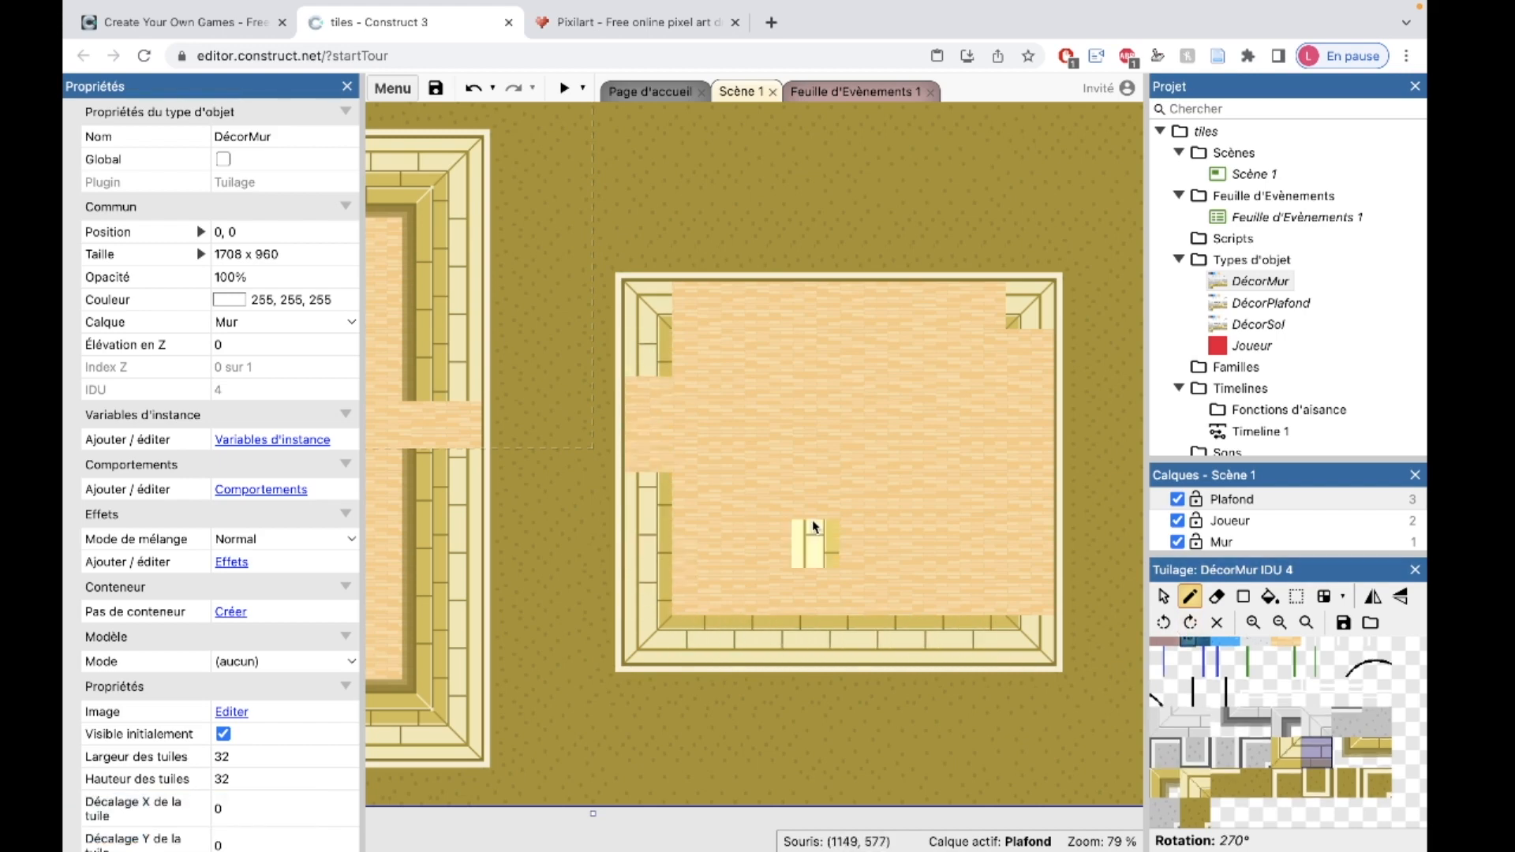
pyautogui.click(1190, 622)
pyautogui.moveTo(696, 305); pyautogui.dragTo(974, 308)
pyautogui.click(1190, 622)
pyautogui.moveTo(1029, 588); pyautogui.dragTo(1028, 351)
# Place rotated dark yellow corner blocks in the second room's inner corners on DécorMur
pyautogui.click(1336, 749)
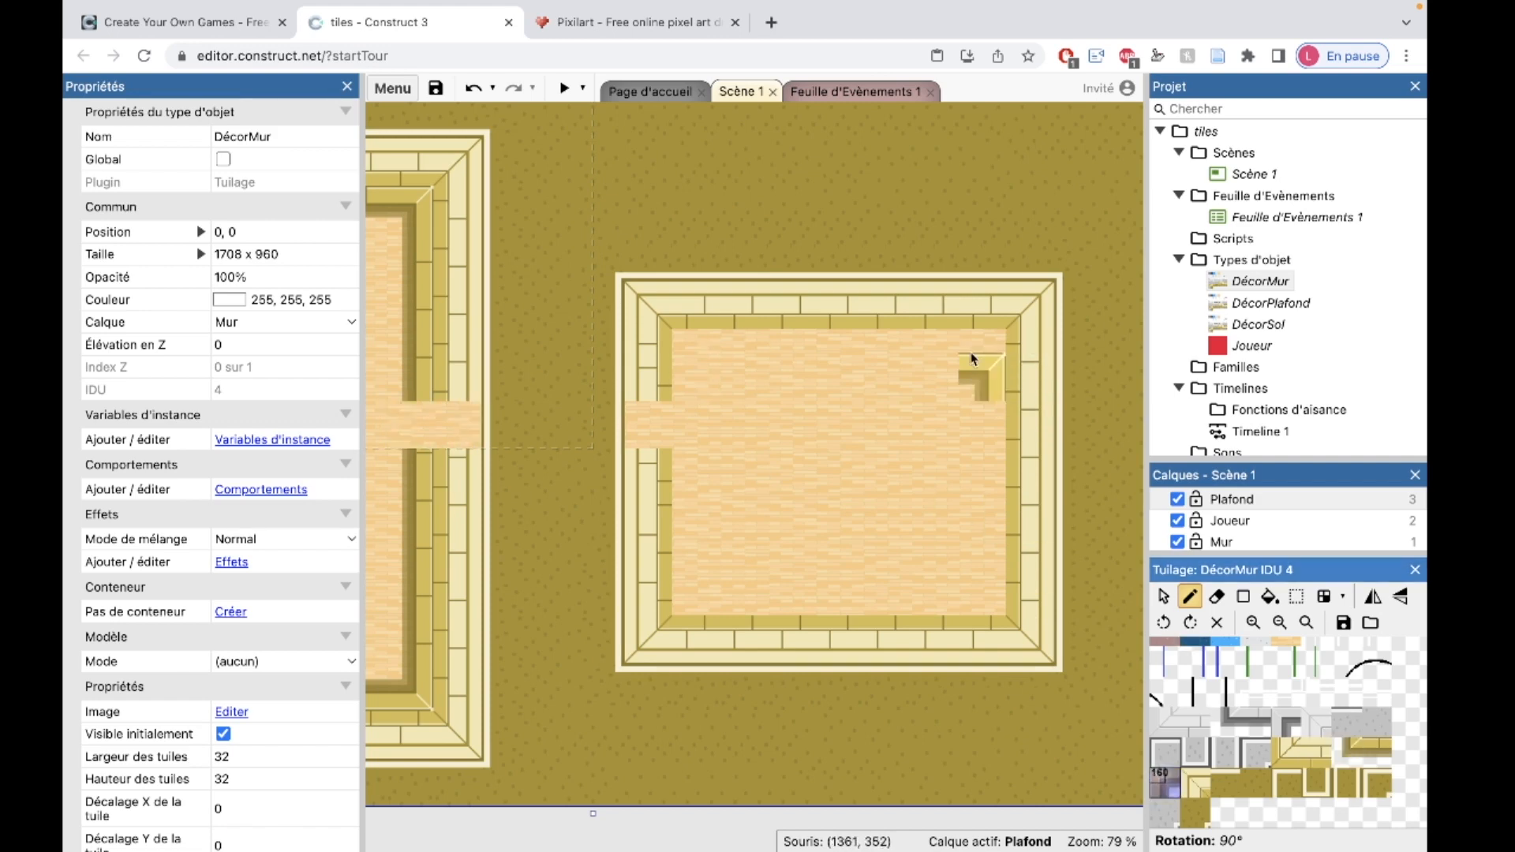
pyautogui.click(975, 337)
pyautogui.click(1191, 624)
pyautogui.click(694, 353)
# Paint the second room's dark yellow inner walls between the inner corner blocks, rotating the straight block for each side
pyautogui.click(1378, 755)
pyautogui.moveTo(730, 348); pyautogui.dragTo(824, 348)
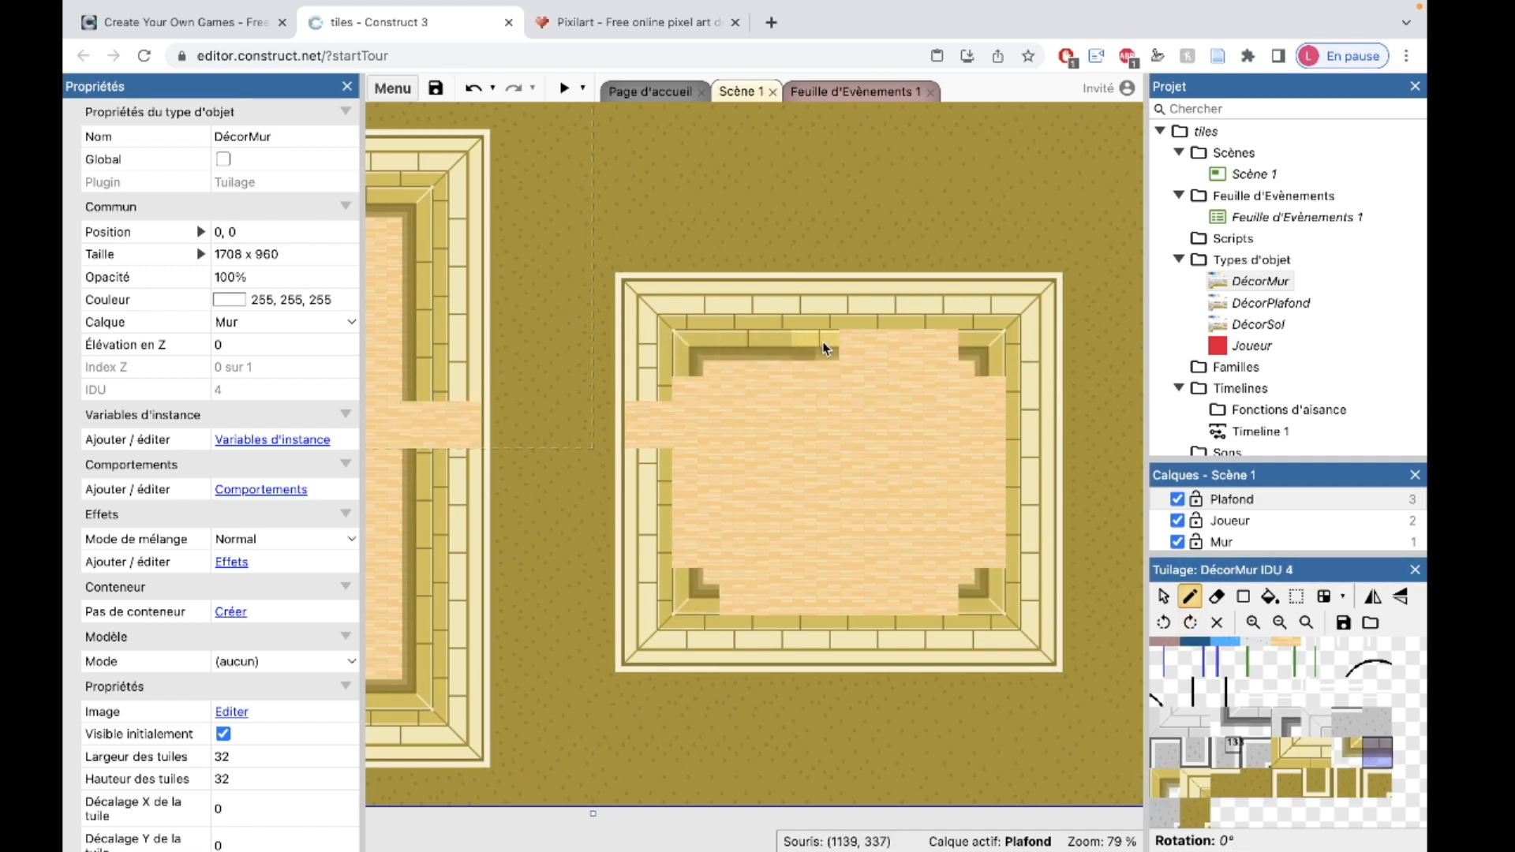
pyautogui.click(1189, 622)
pyautogui.hotkey('ctrl', 'z')
pyautogui.click(1190, 622)
pyautogui.moveTo(986, 395)
pyautogui.mouseDown()
pyautogui.moveTo(989, 556)
pyautogui.moveTo(722, 591)
pyautogui.mouseUp()
pyautogui.click(1190, 622)
pyautogui.moveTo(686, 552); pyautogui.dragTo(685, 383)
# Rework the dark yellow inner wall tiles between the second room's upper-left corner and its doorway, erasing and replacing misfitting pieces
pyautogui.click(1190, 623)
pyautogui.click(1163, 622)
pyautogui.click(1215, 596)
pyautogui.click(1175, 792)
pyautogui.click(703, 344)
pyautogui.click(1339, 821)
pyautogui.moveTo(1381, 764); pyautogui.dragTo(1370, 744)
pyautogui.click(1163, 622)
pyautogui.click(683, 387)
pyautogui.press('e')
pyautogui.click(1190, 597)
pyautogui.click(685, 448)
# Line the lower edges of both rooms' doorways with dark yellow straight and corner wall blocks
pyautogui.keyDown('ctrl'); pyautogui.scroll(3, 862, 542); pyautogui.keyUp('ctrl')
pyautogui.click(1369, 749)
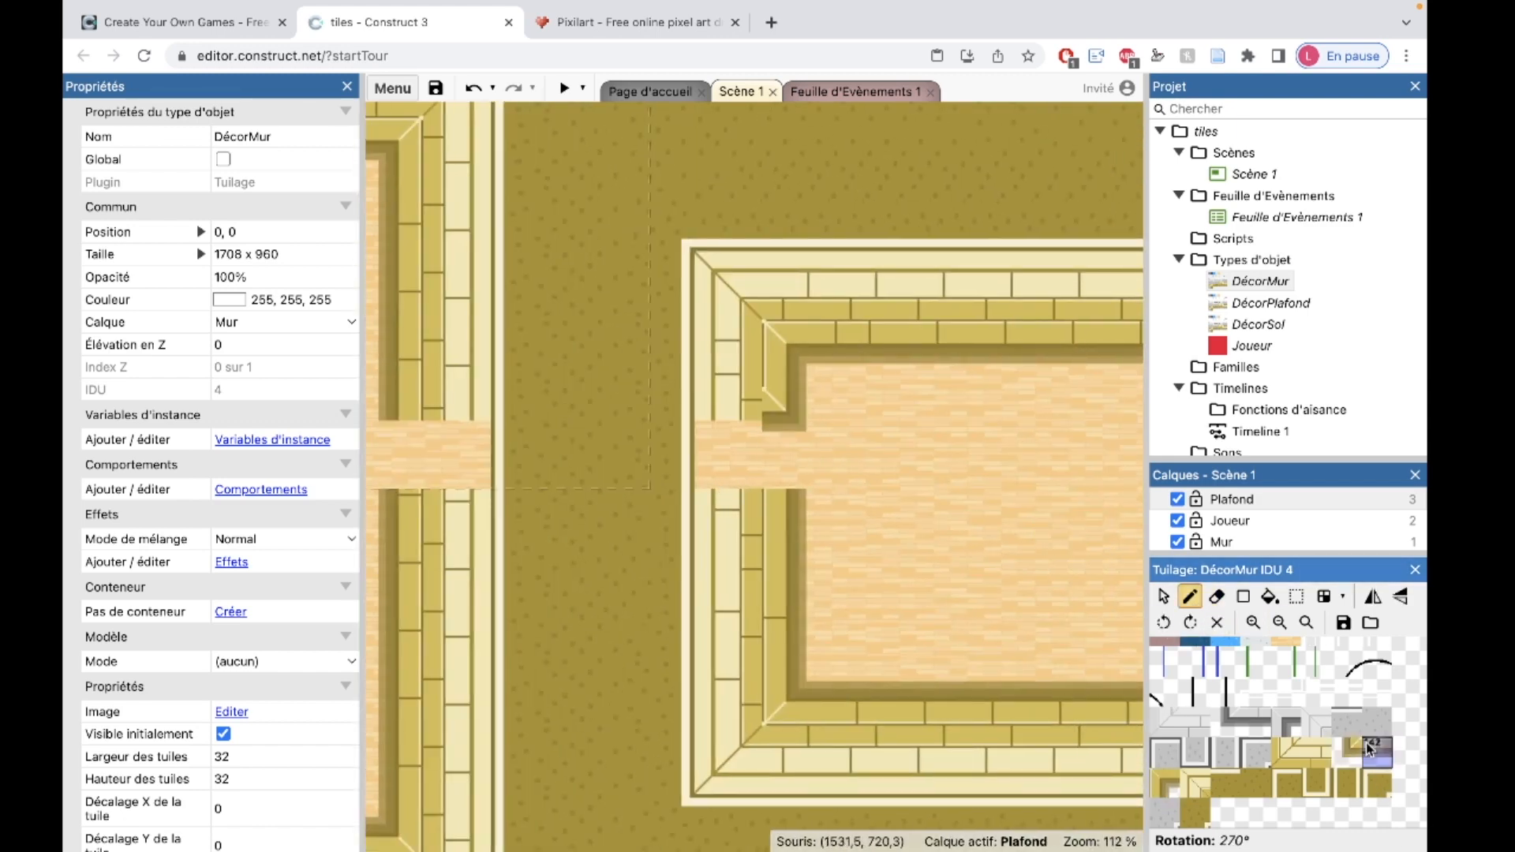
pyautogui.hscroll(-3, 718, 490)
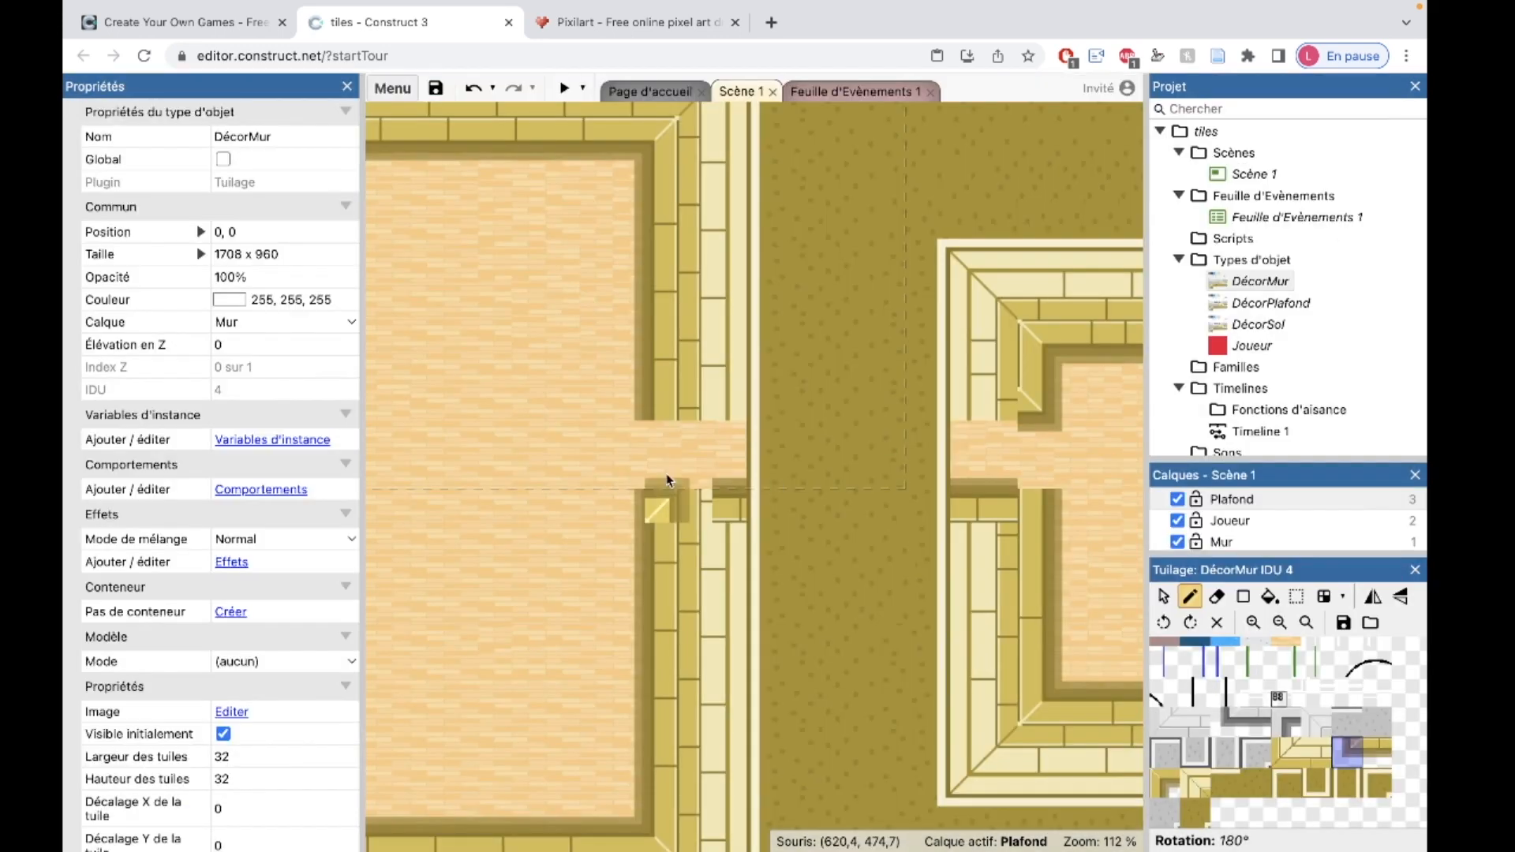
pyautogui.click(1190, 623)
pyautogui.hscroll(1, 543, 451)
# Place rotated straight dark yellow wall blocks to finish the upper doorway edges of both rooms and the first room's lower doorway edge
pyautogui.click(1371, 750)
pyautogui.click(1164, 622)
pyautogui.click(879, 413)
pyautogui.click(634, 412)
pyautogui.click(1191, 623)
pyautogui.click(1191, 623)
pyautogui.click(611, 472)
pyautogui.keyDown('ctrl'); pyautogui.scroll(-2, 756, 614); pyautogui.keyUp('ctrl')
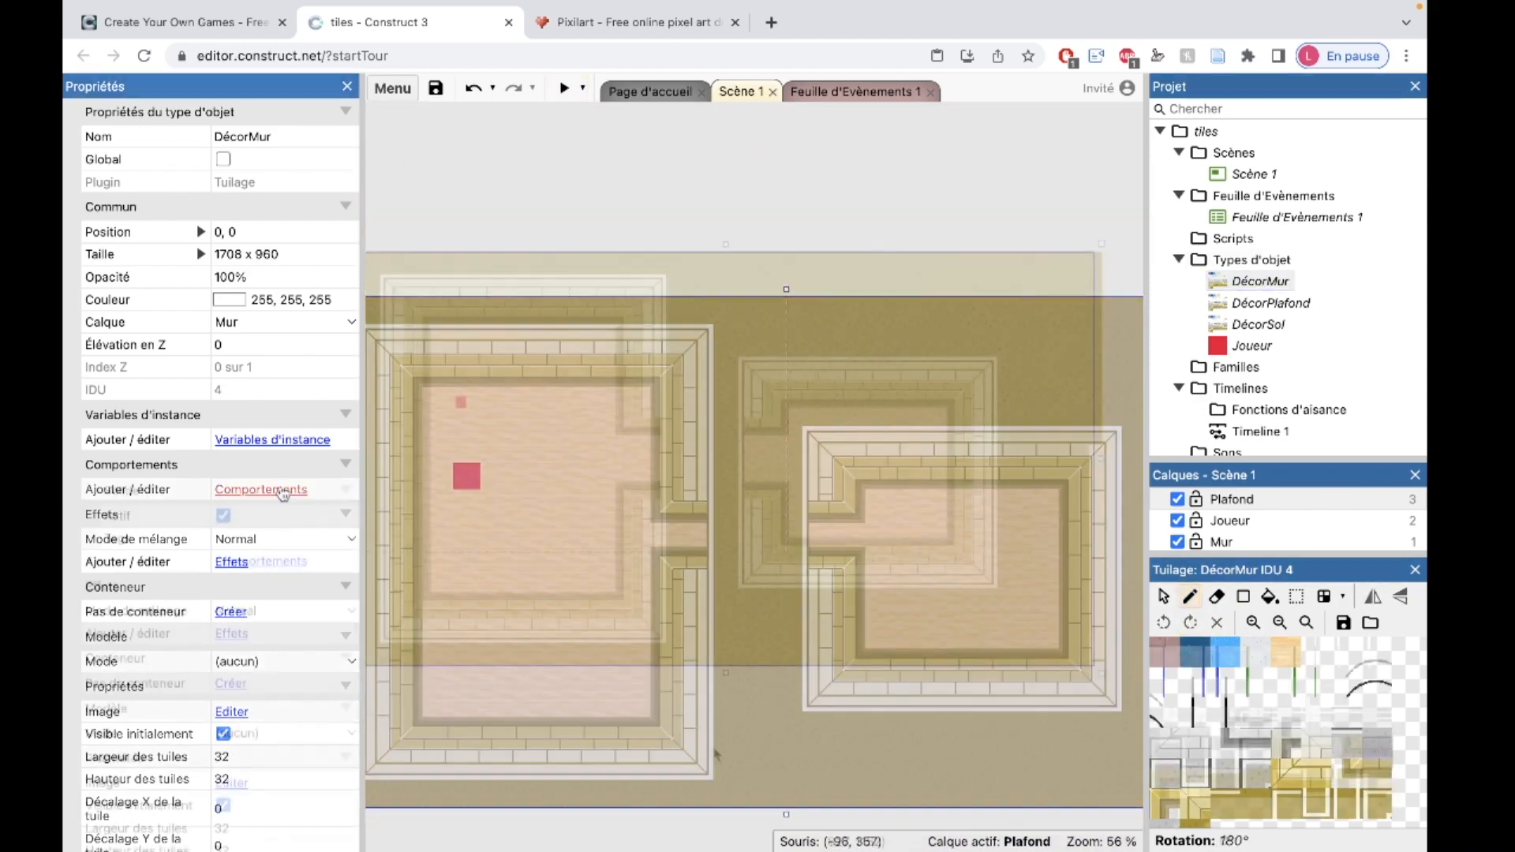
# Add the Solide behavior to the DécorMur tilemap
pyautogui.click(284, 493)
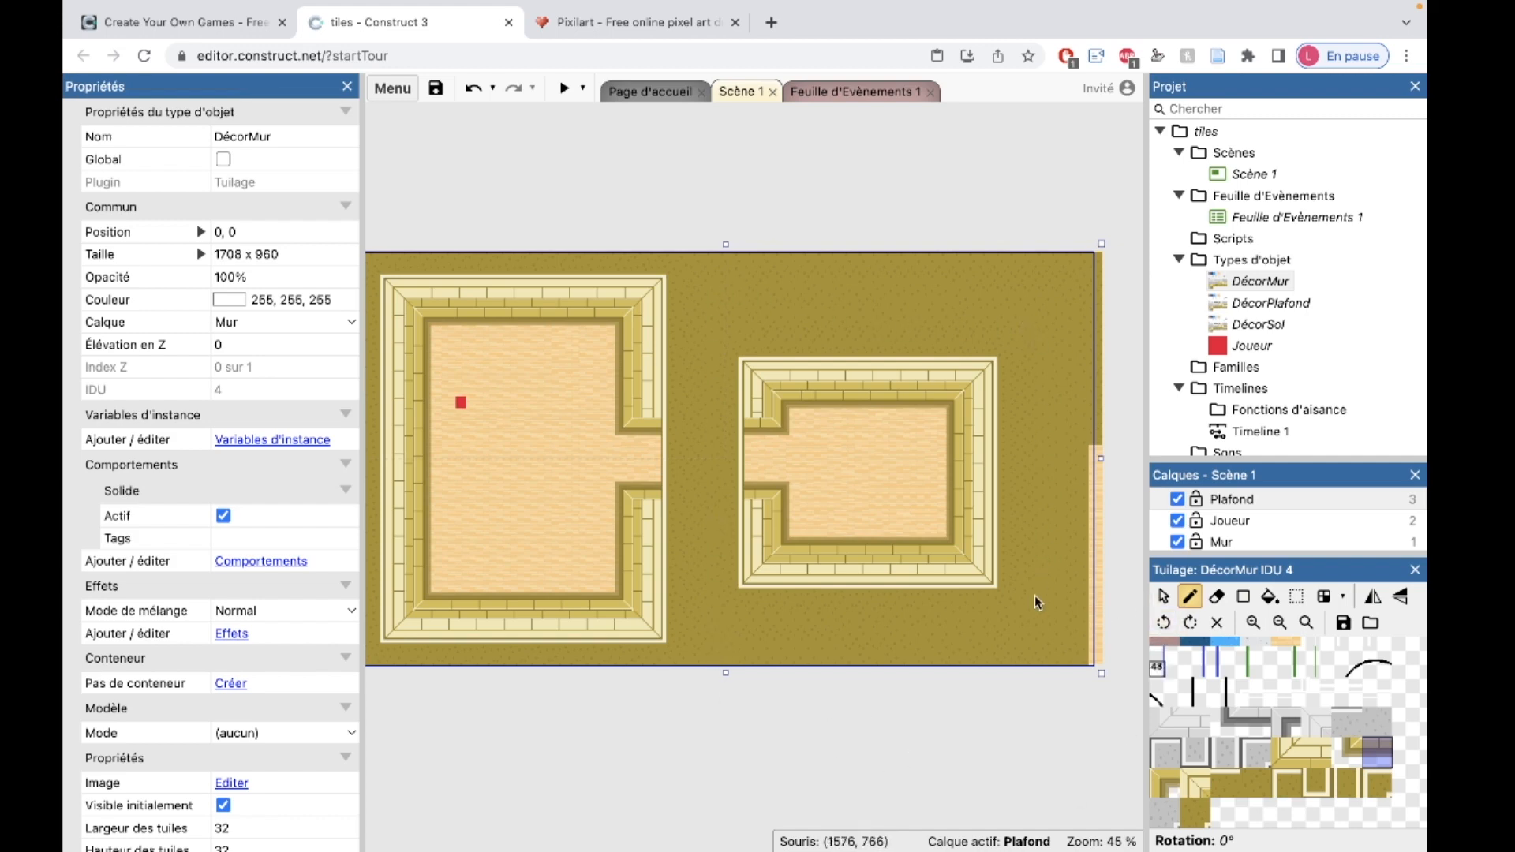
pyautogui.keyDown('ctrl'); pyautogui.scroll(7, 501, 411); pyautogui.keyUp('ctrl')
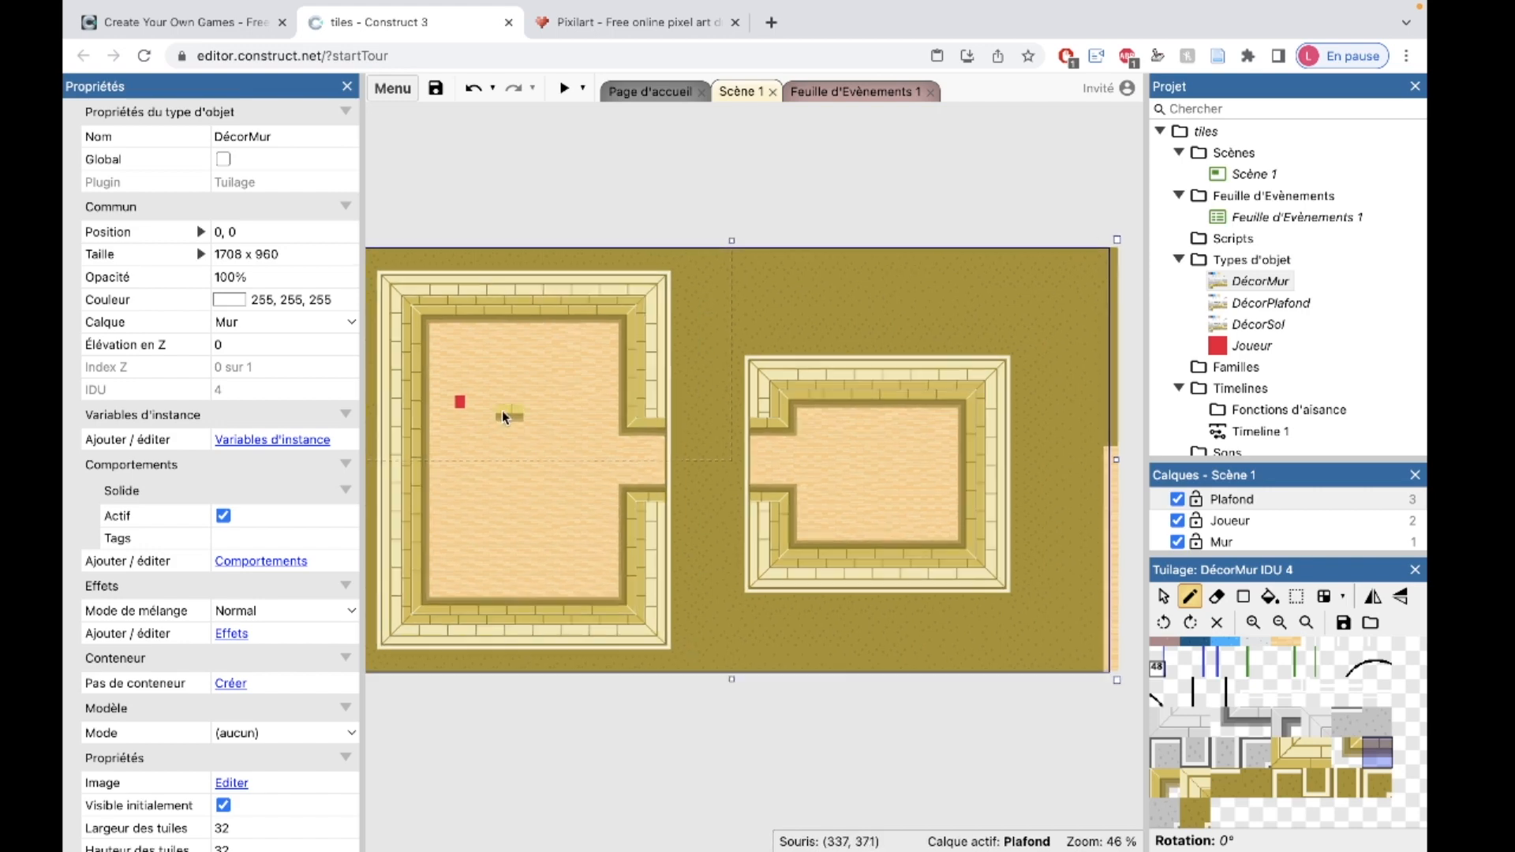
pyautogui.keyDown('ctrl'); pyautogui.scroll(-6, 502, 410); pyautogui.keyUp('ctrl')
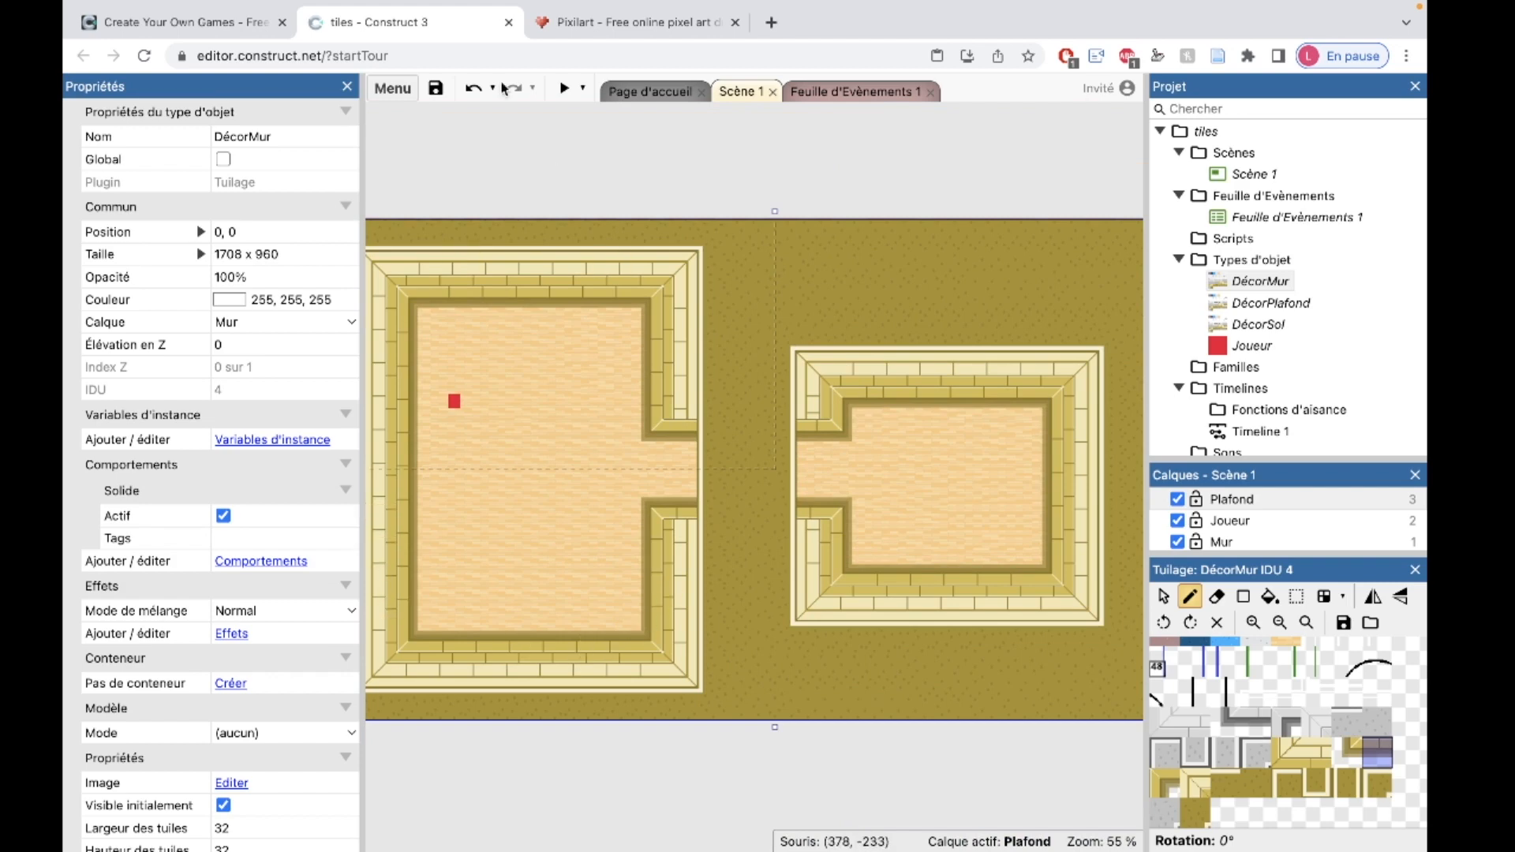
# Preview the scene and walk the player around the first room to check collisions with its walls
pyautogui.click(562, 88)
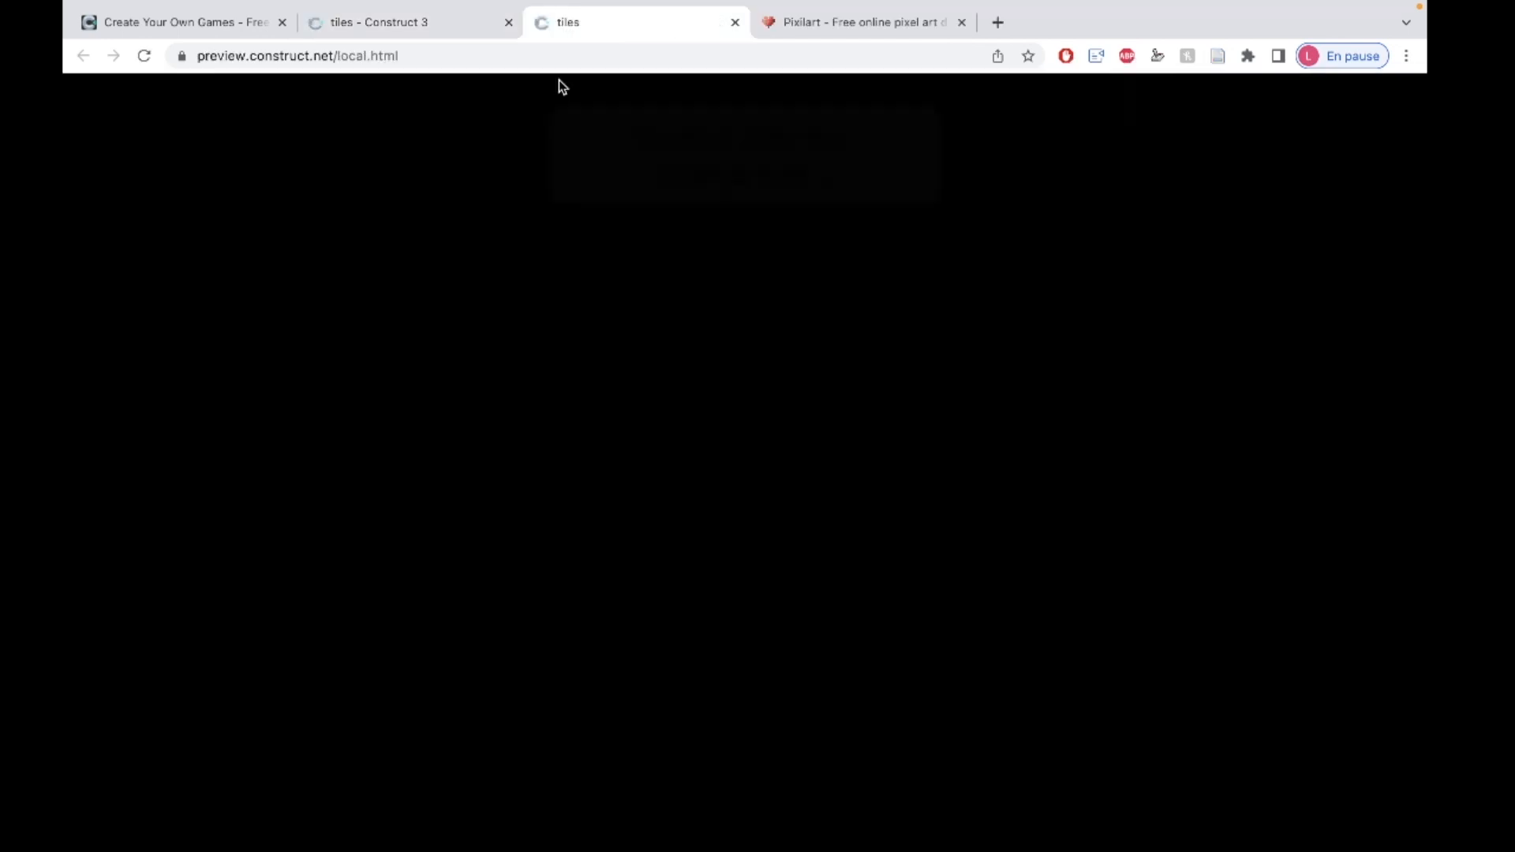
pyautogui.press('Right')
pyautogui.press('Down')
pyautogui.press('Left')
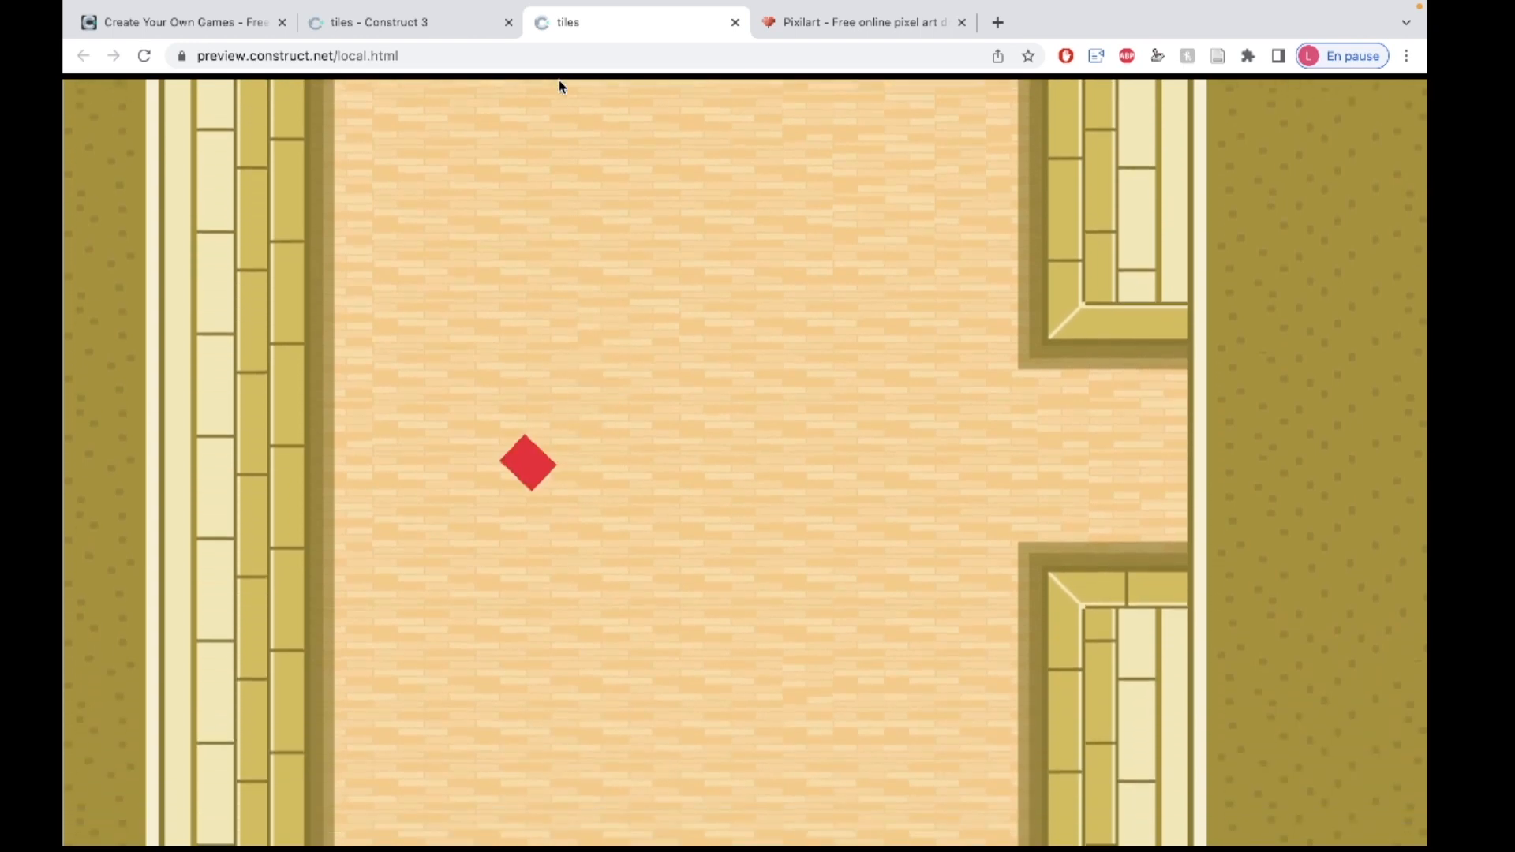
pyautogui.press('Right')
pyautogui.press('Down')
pyautogui.press('Left')
pyautogui.press('Up')
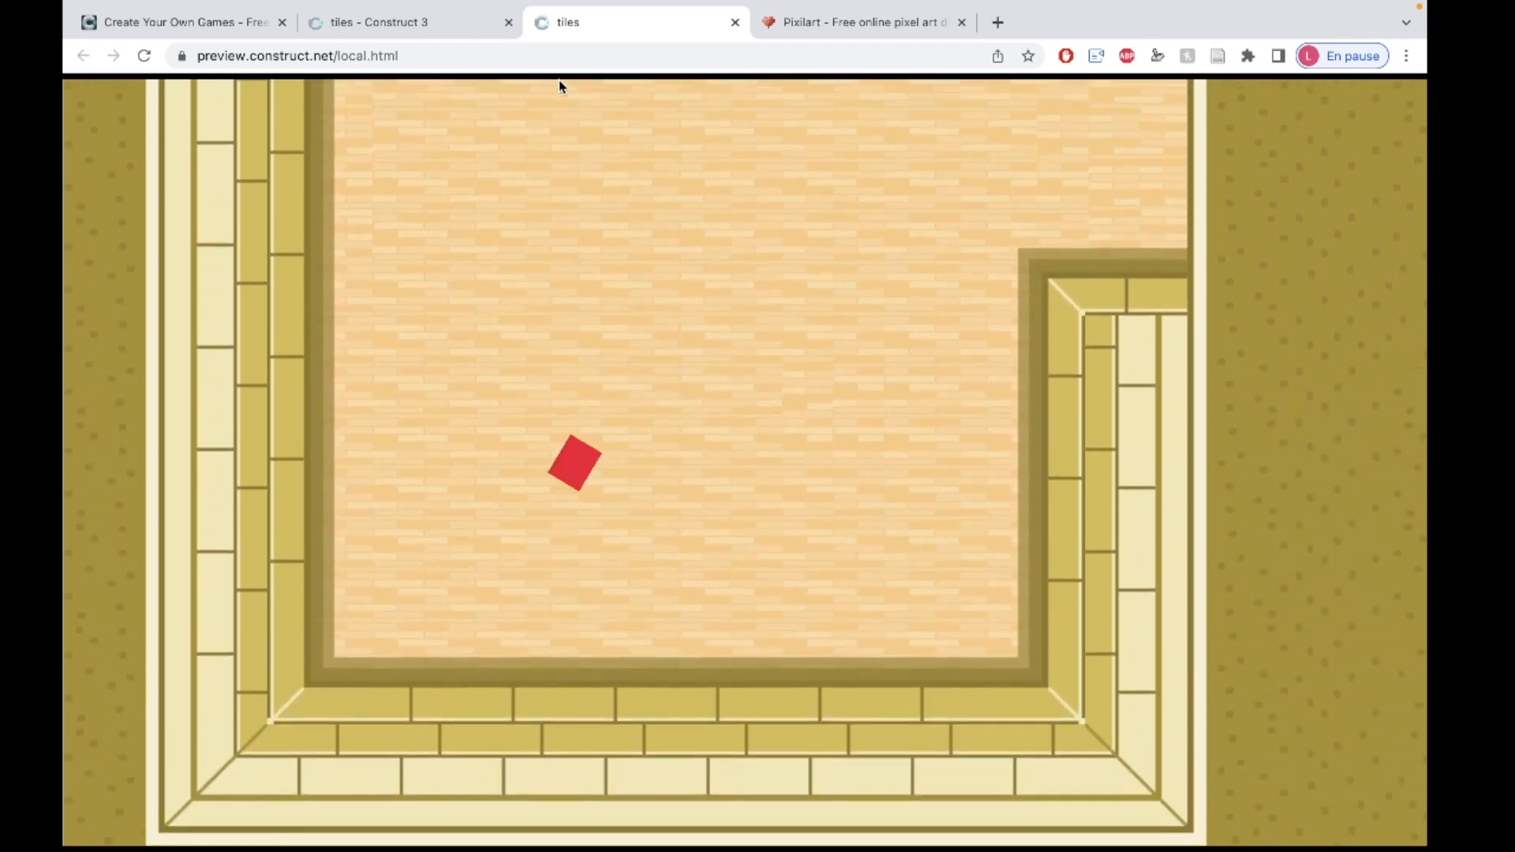
pyautogui.press('Right')
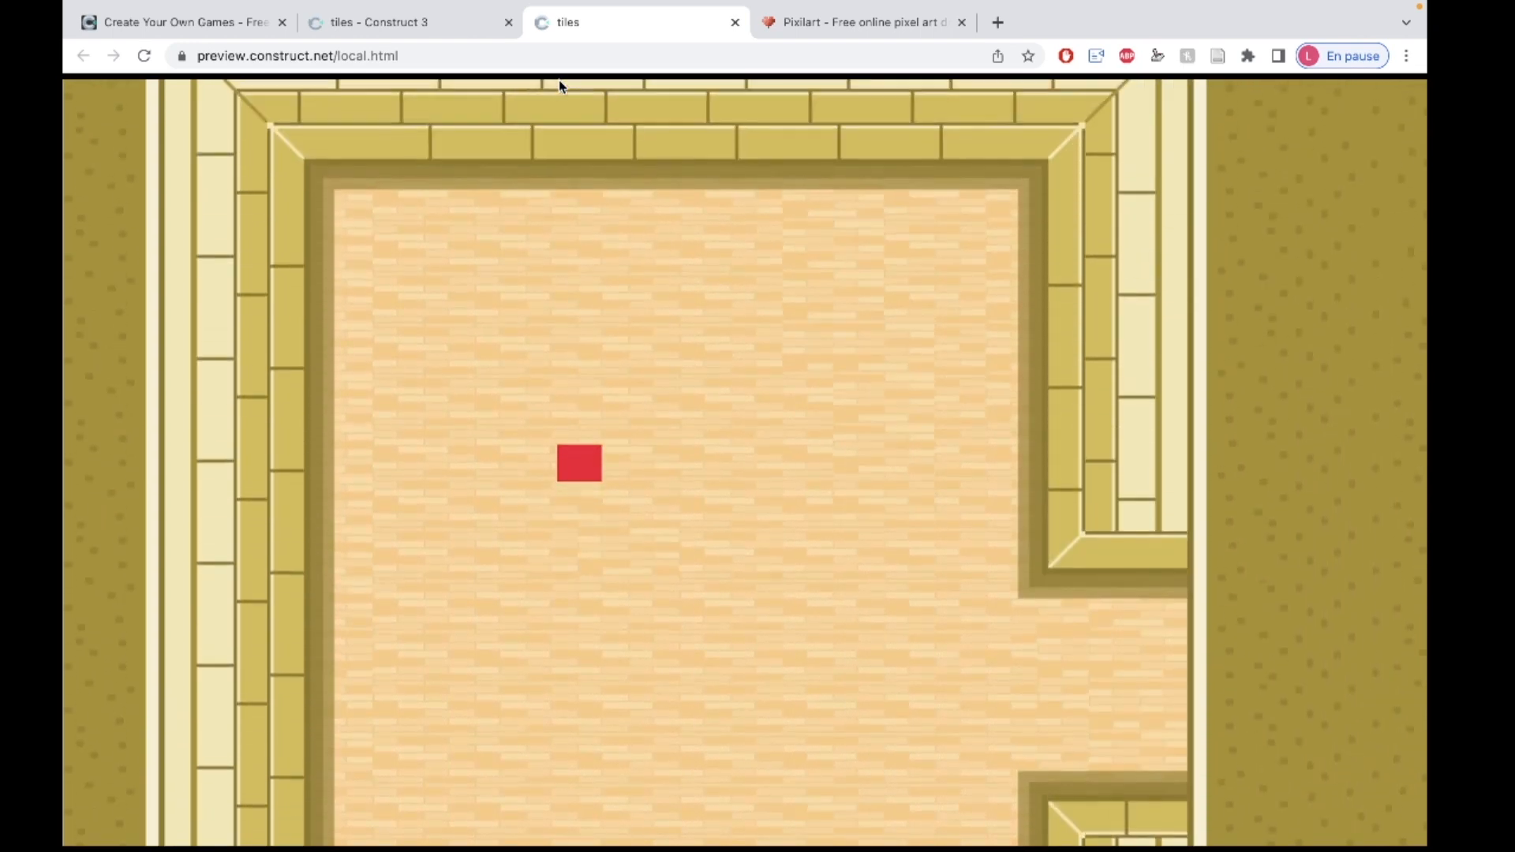
pyautogui.press('Up')
pyautogui.press('Down')
pyautogui.press('Left')
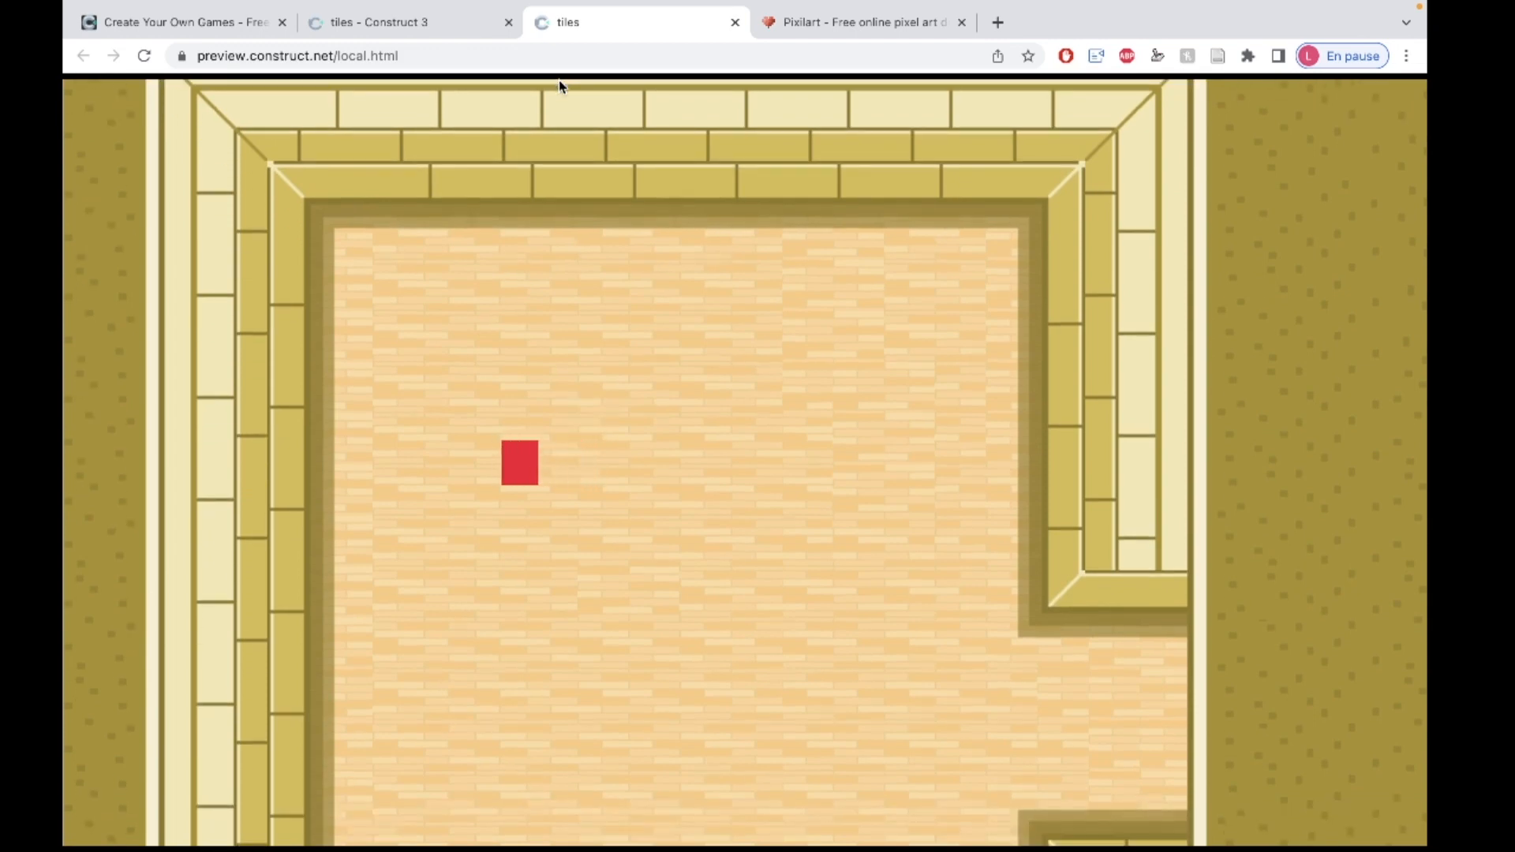
pyautogui.press('Left')
pyautogui.press('Up')
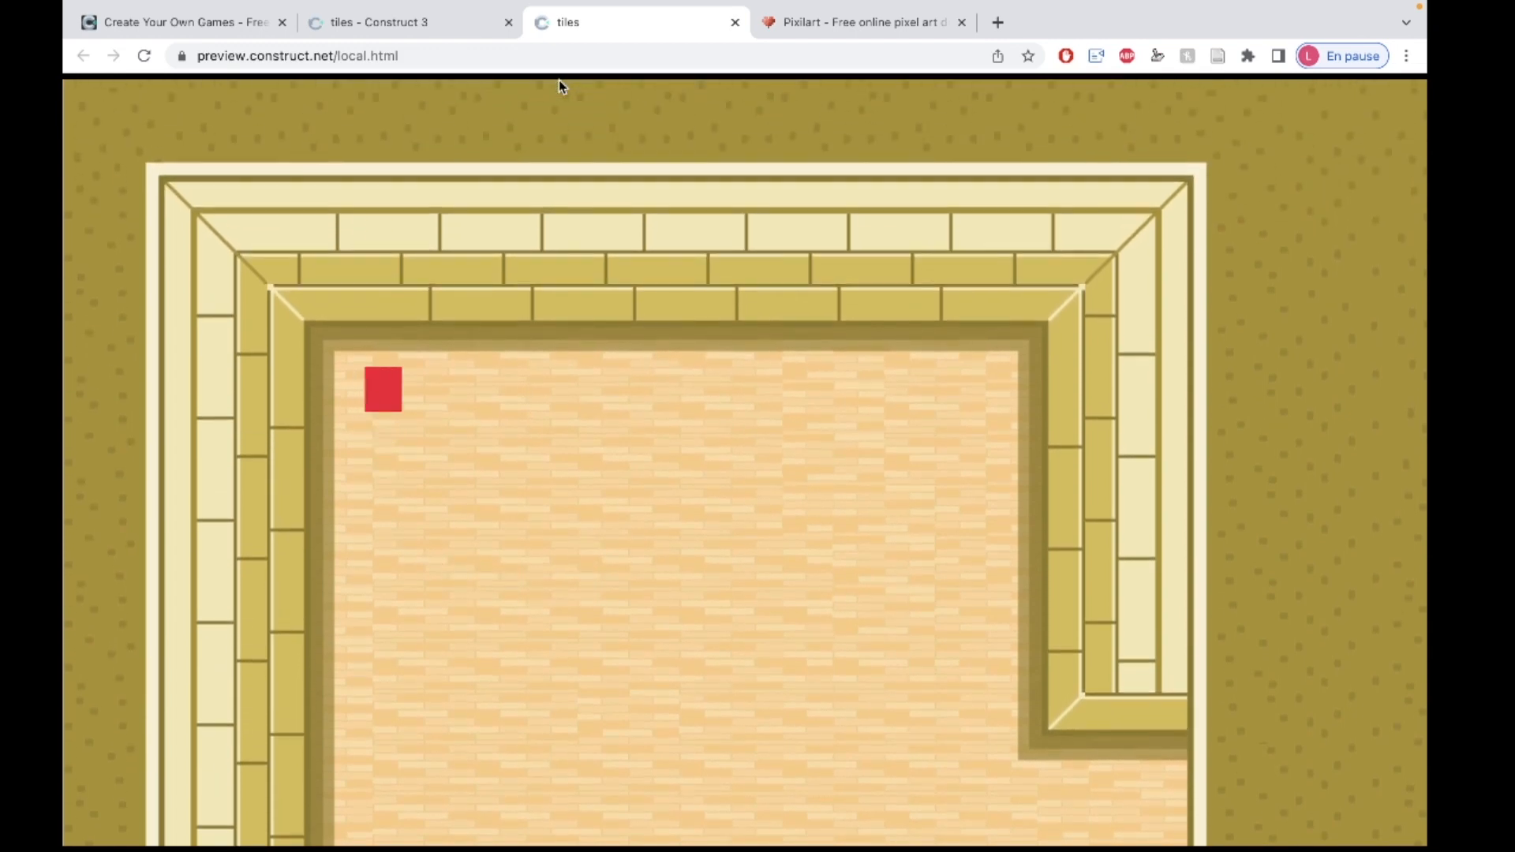
pyautogui.press('Right')
pyautogui.press('Down')
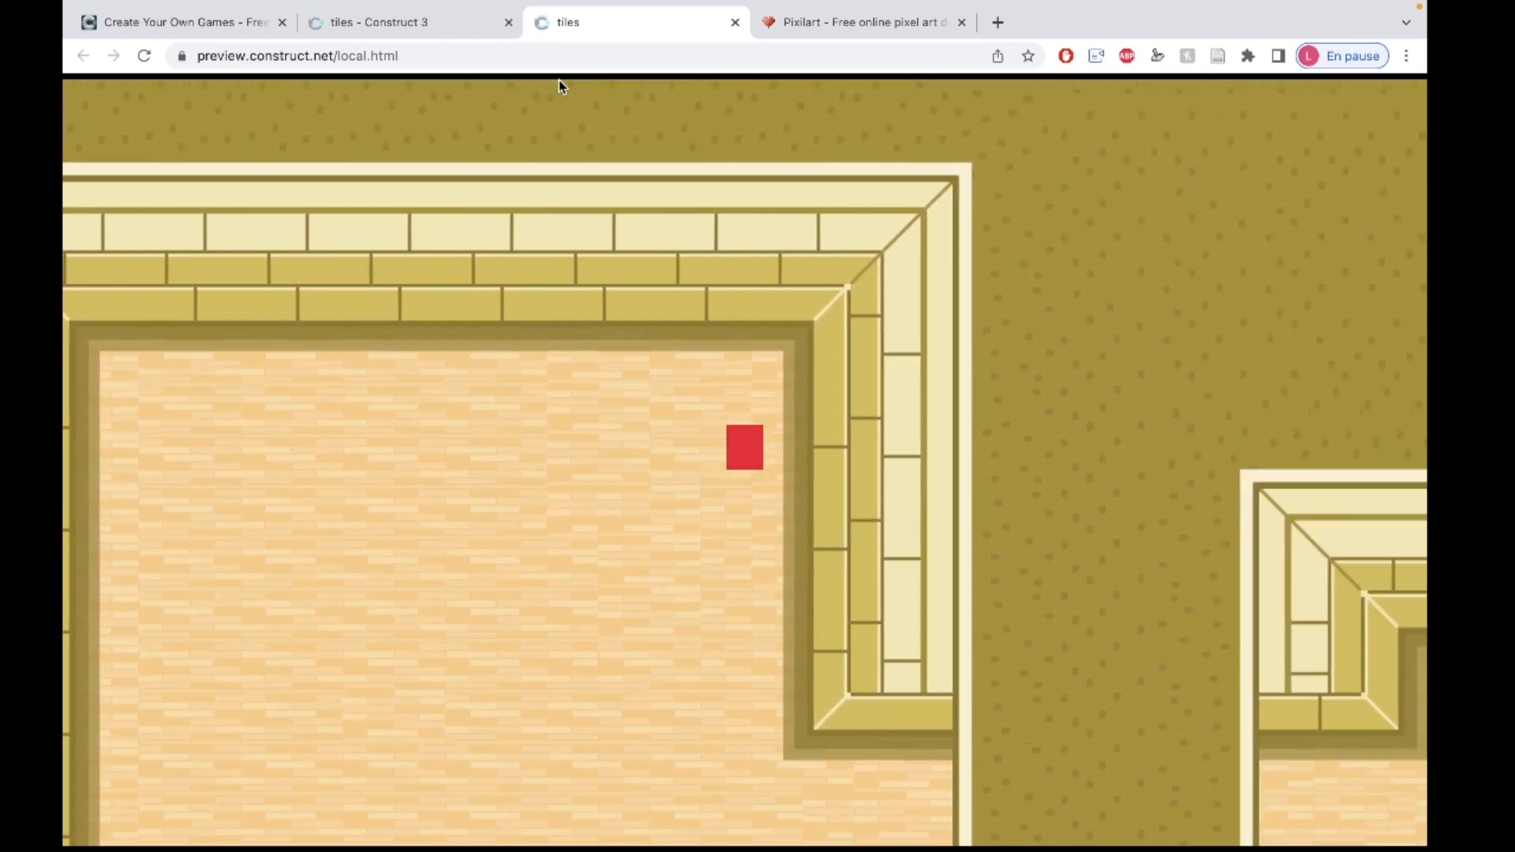
# Move the player back and forth through the doorways under the ceiling to check the passage between the two rooms
pyautogui.press('Down')
pyautogui.press('Right')
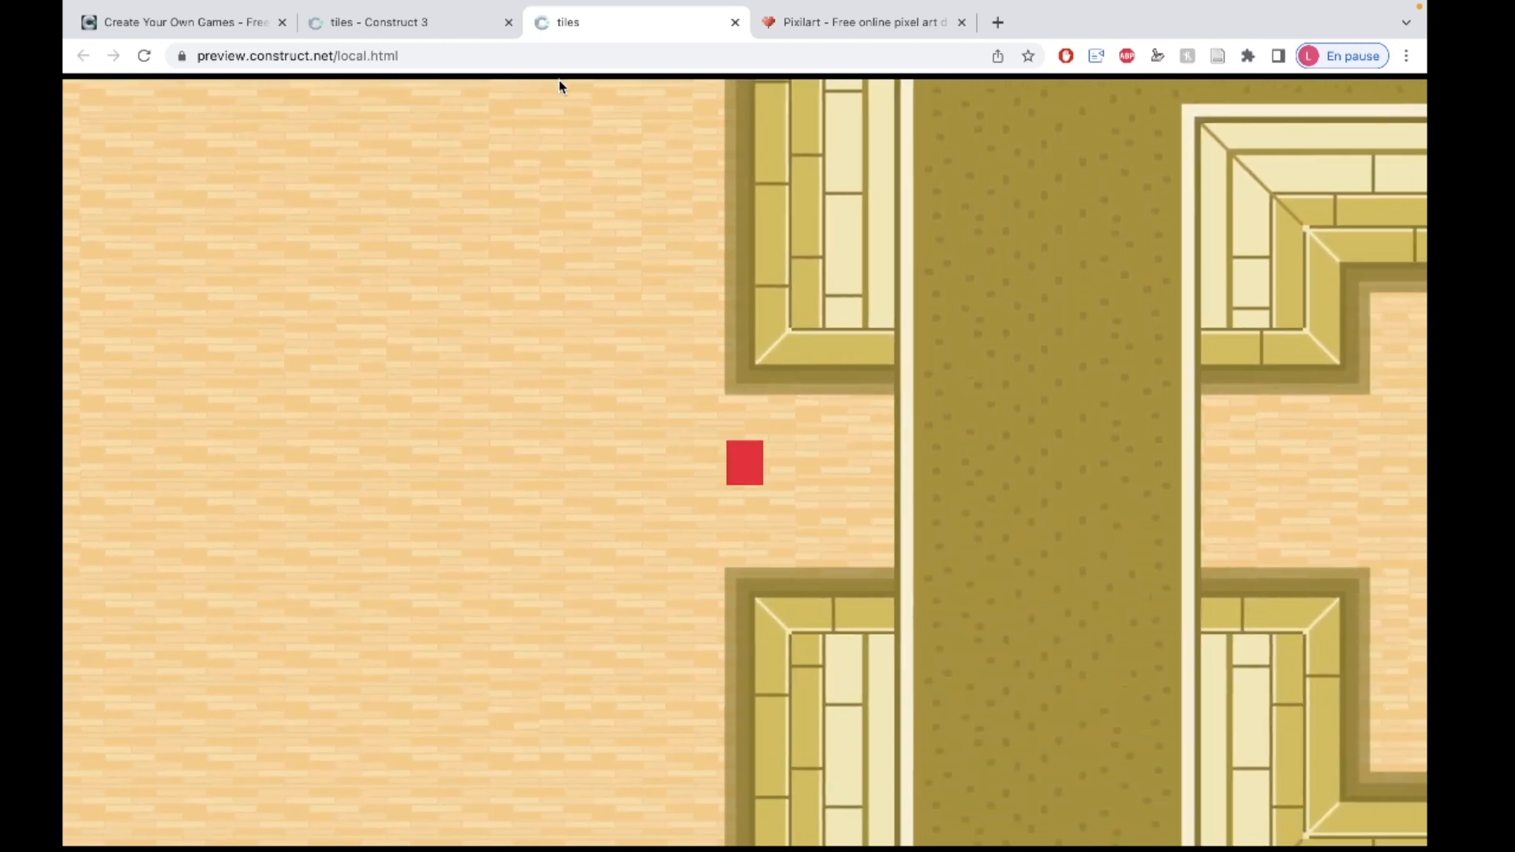
pyautogui.press('Right')
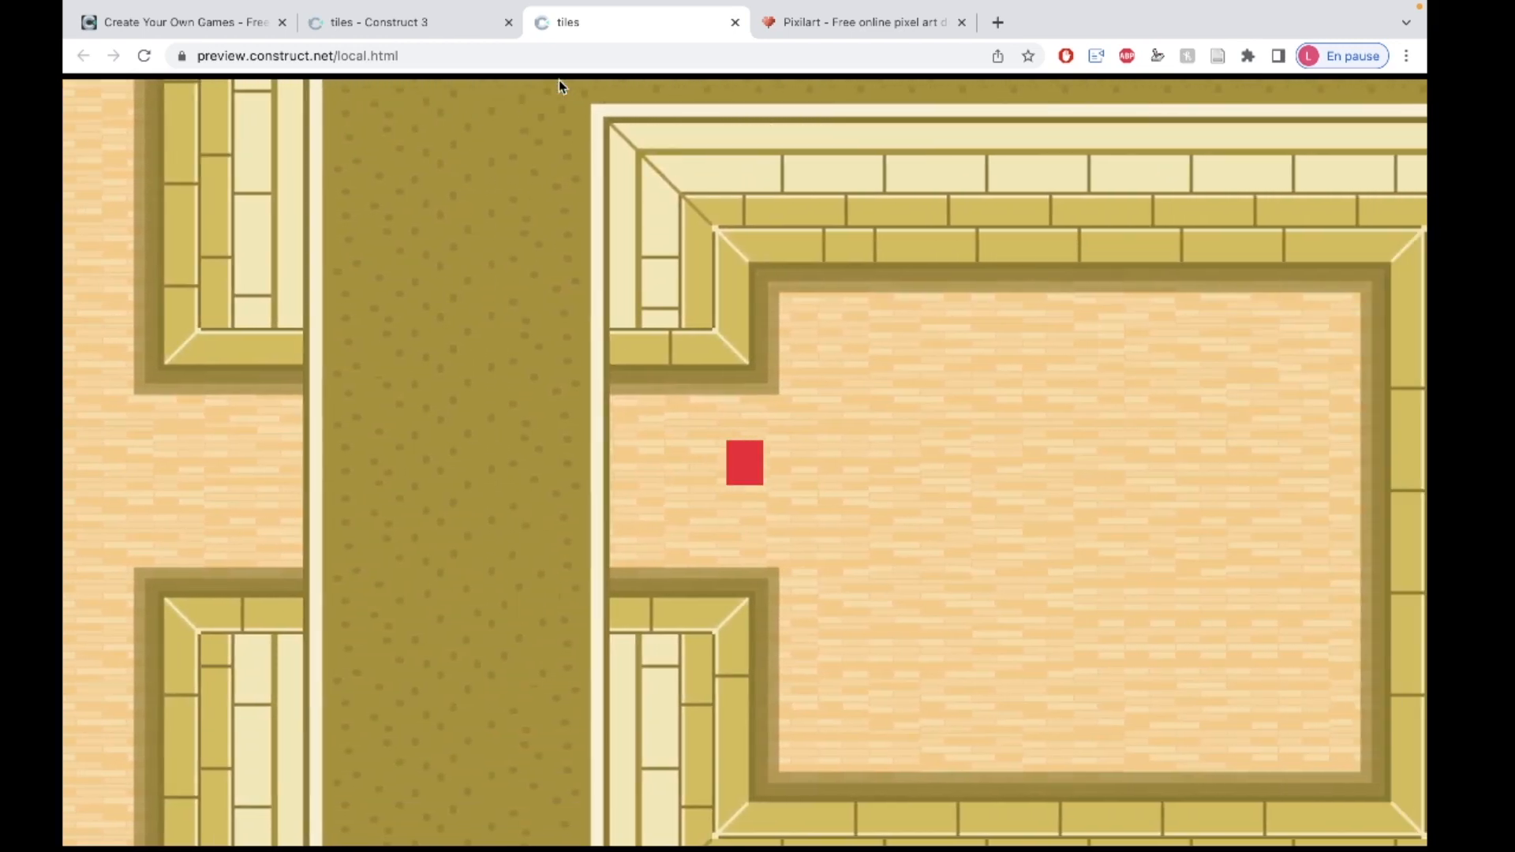
pyautogui.press('Left')
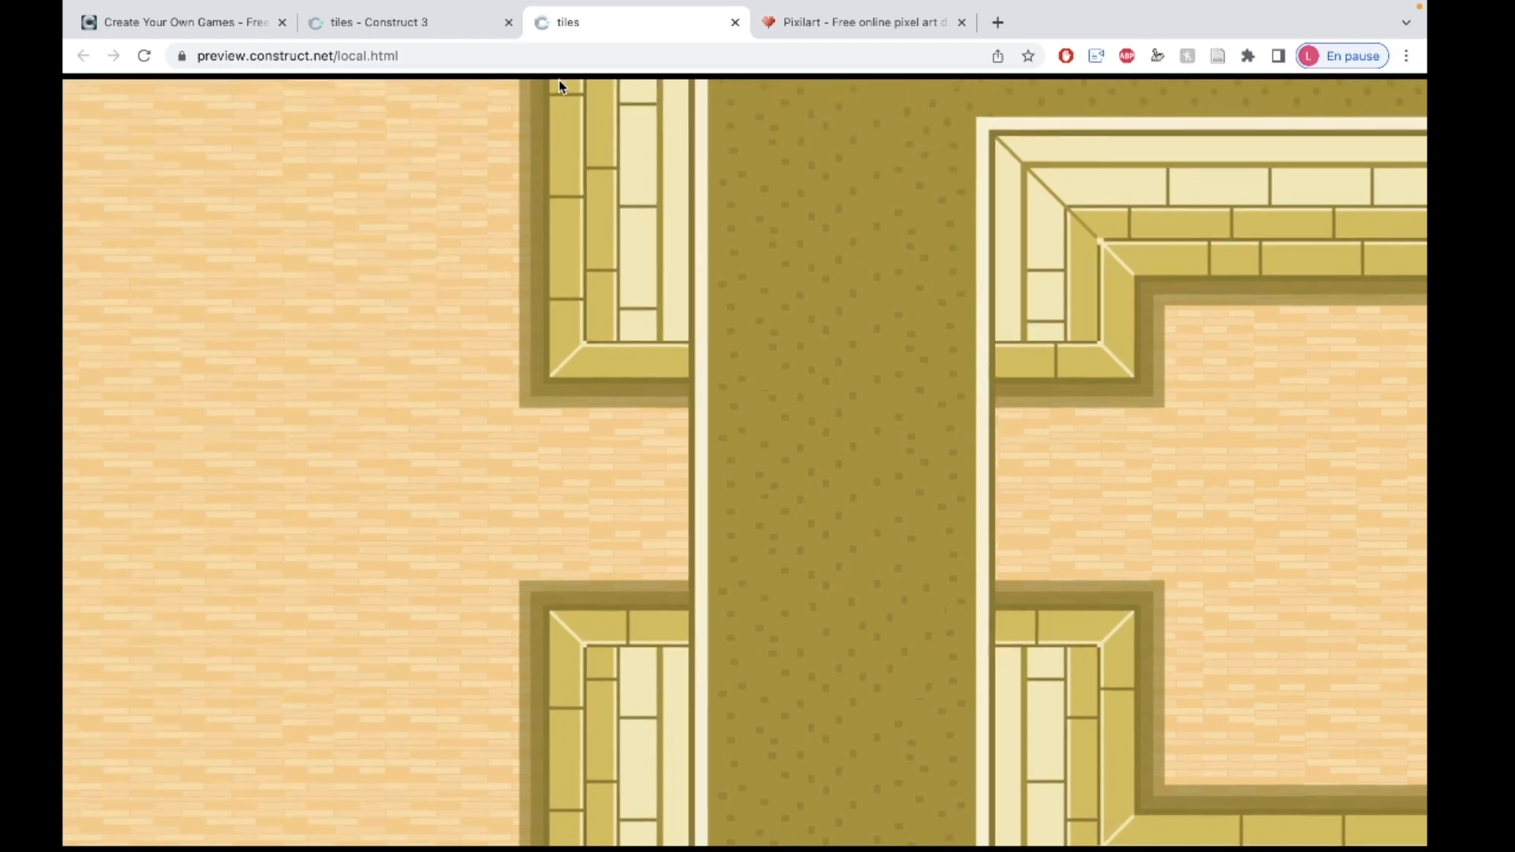
pyautogui.press('Left')
pyautogui.press('Up')
pyautogui.press('Down')
pyautogui.press('Right')
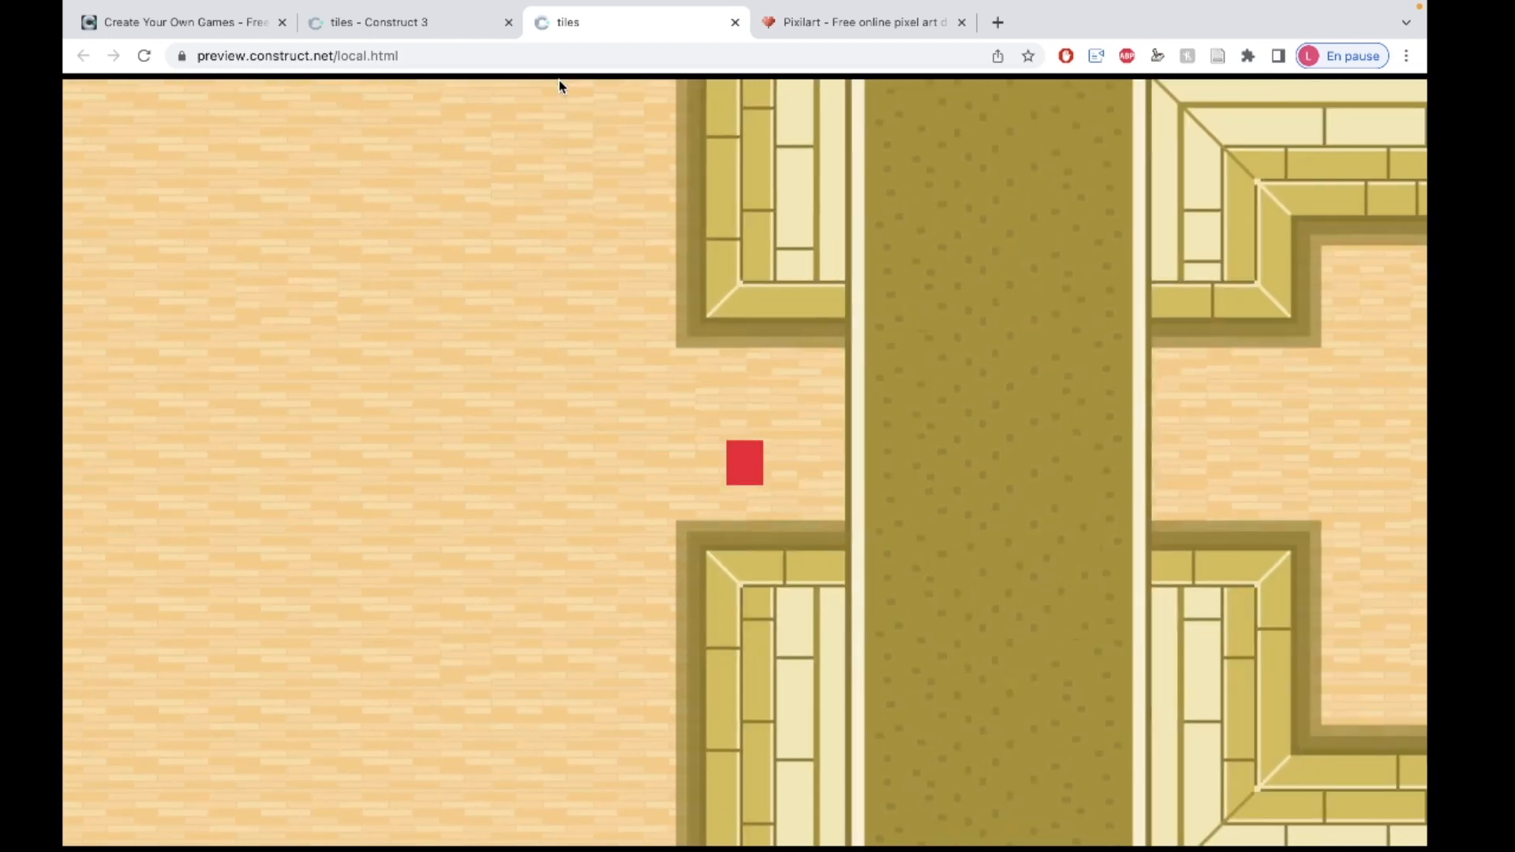
pyautogui.press('Right')
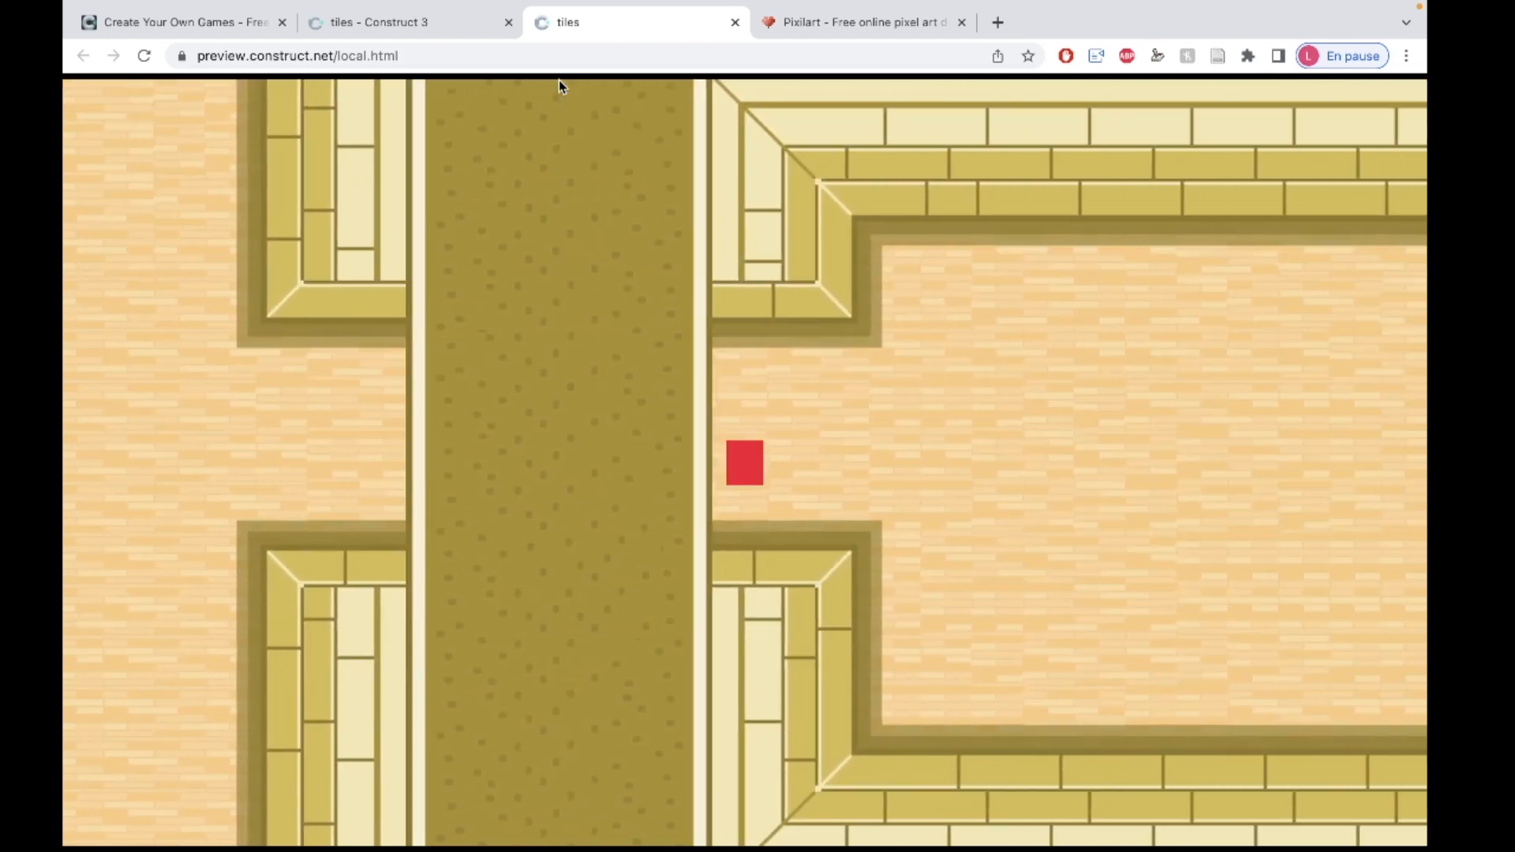
# Walk the player around the second room to check its walls and the camera movement
pyautogui.press('Right')
pyautogui.press('Down')
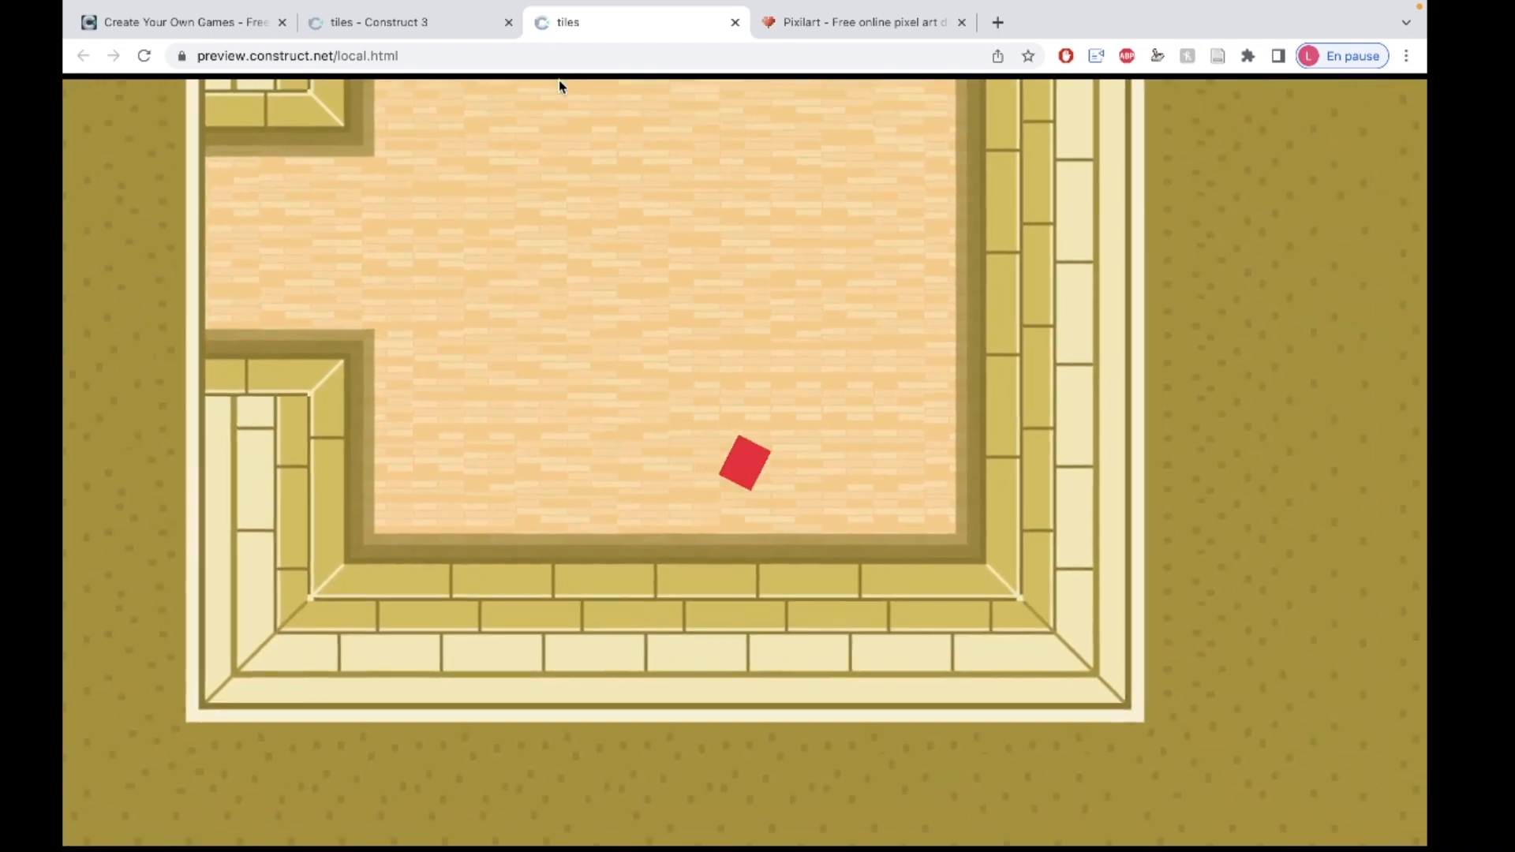
pyautogui.press('Left')
pyautogui.press('Up')
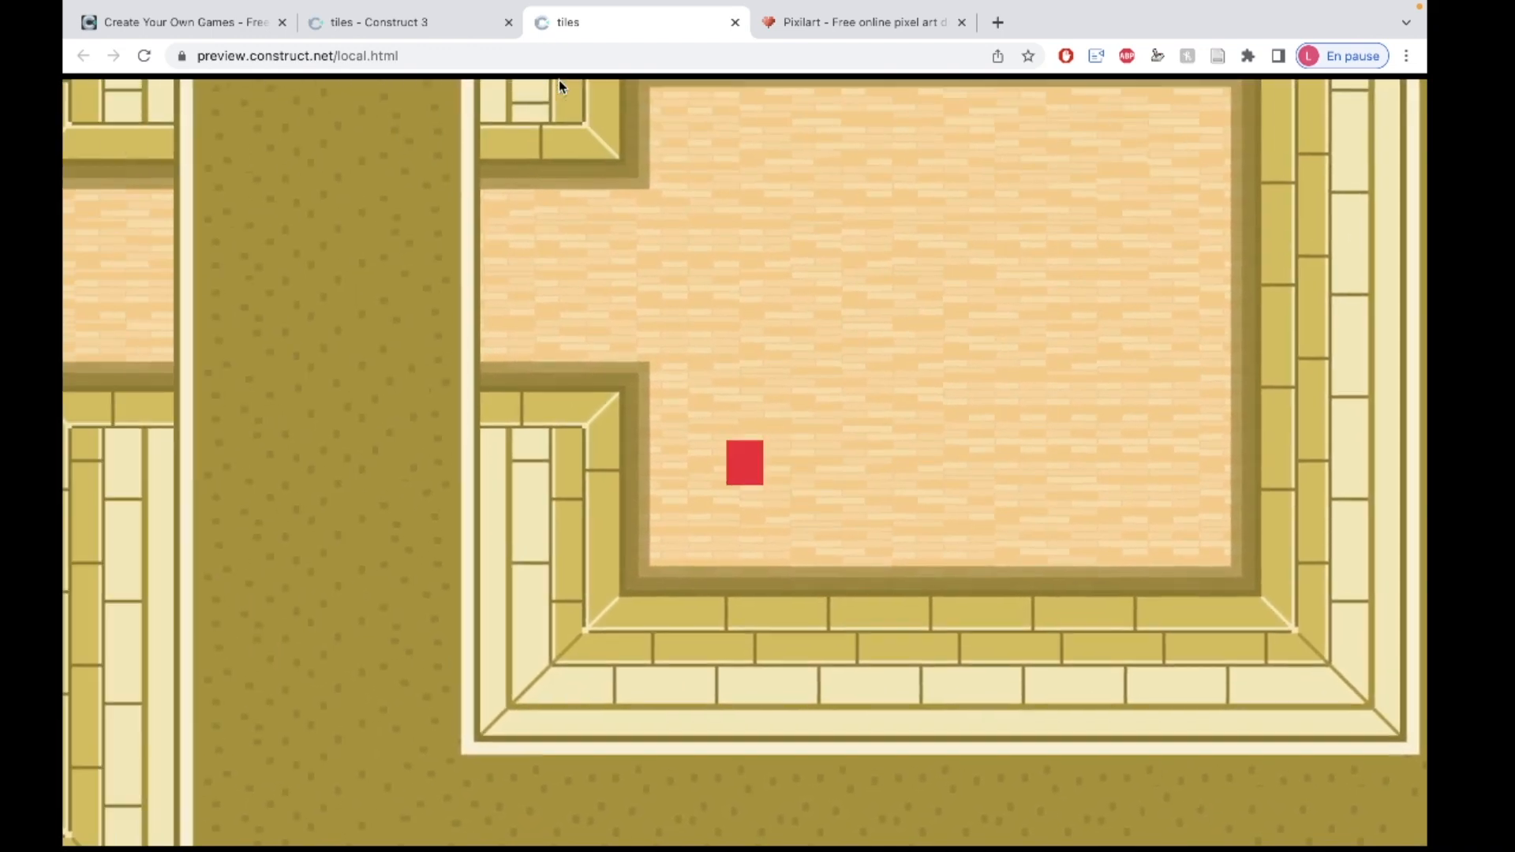
pyautogui.press('Up')
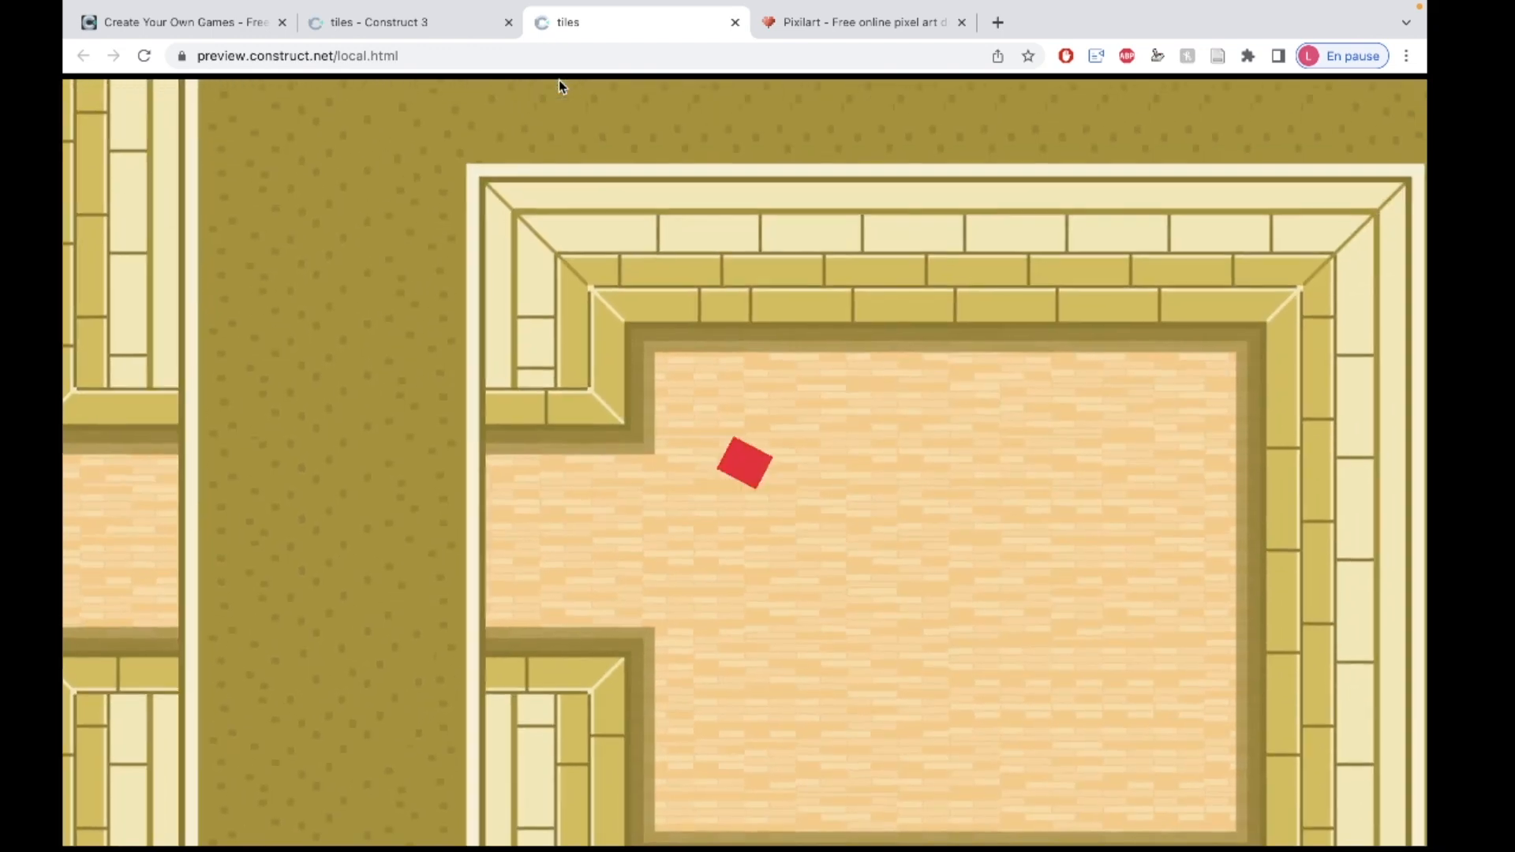
pyautogui.press('Right')
pyautogui.press('Down')
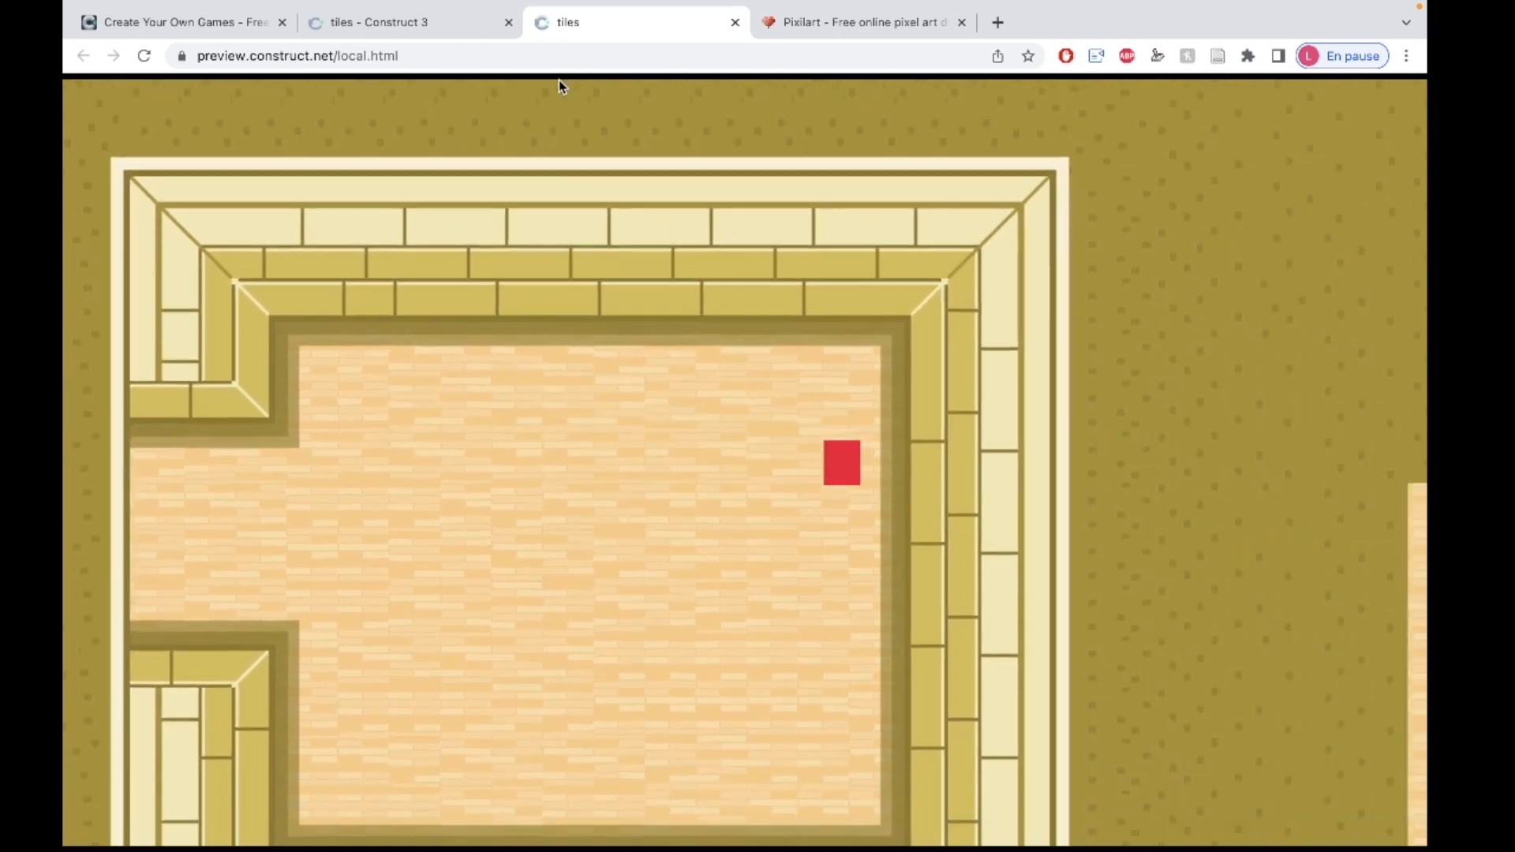
pyautogui.press('Down')
pyautogui.press('Left')
pyautogui.press('Up')
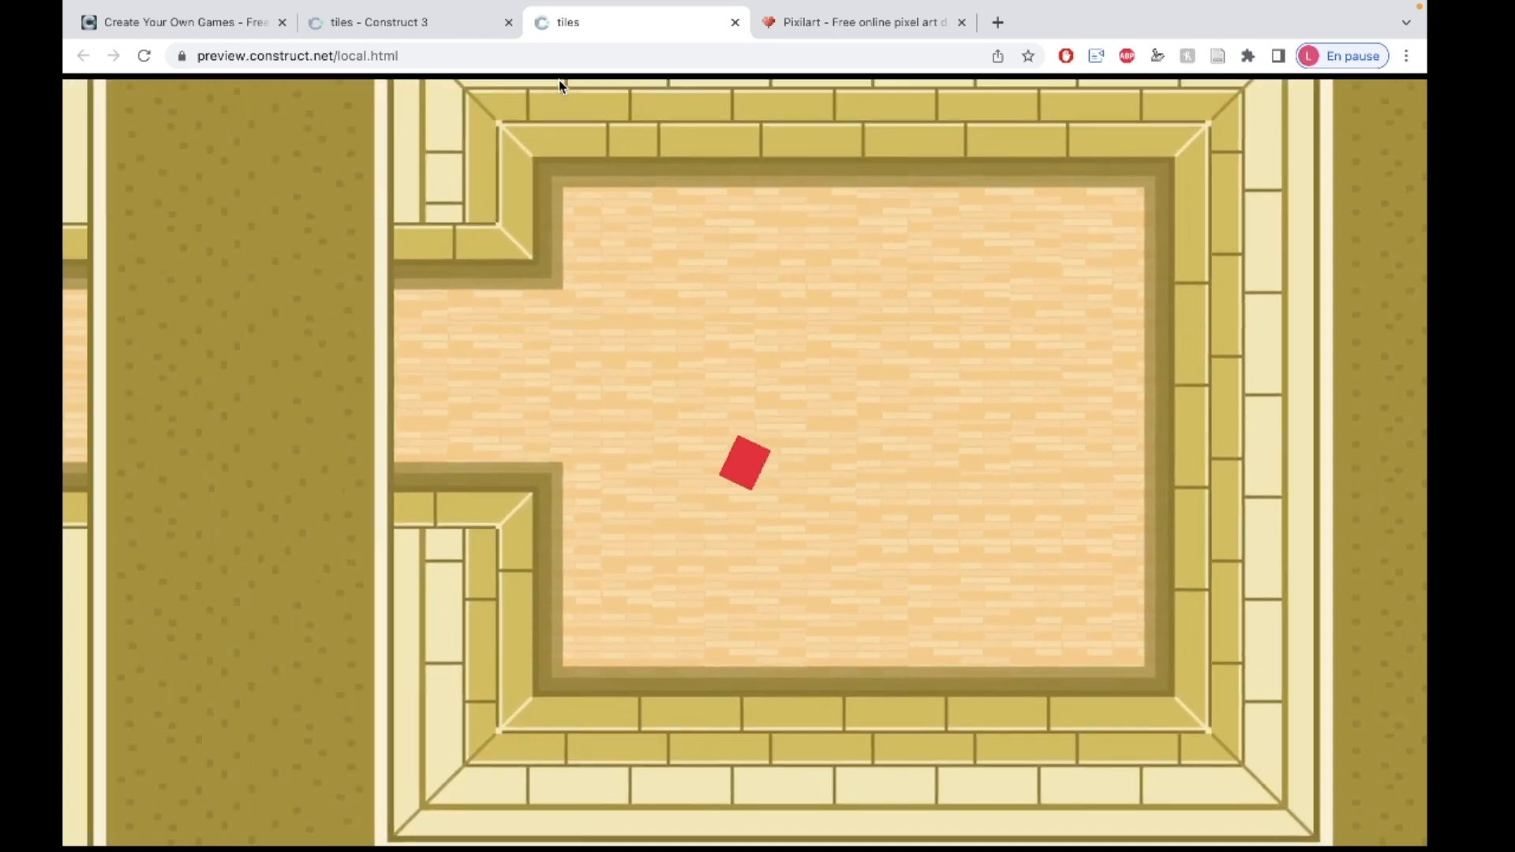
# Walk the player back through the passage into the first room, move around its lower part and close the preview
pyautogui.press('Left')
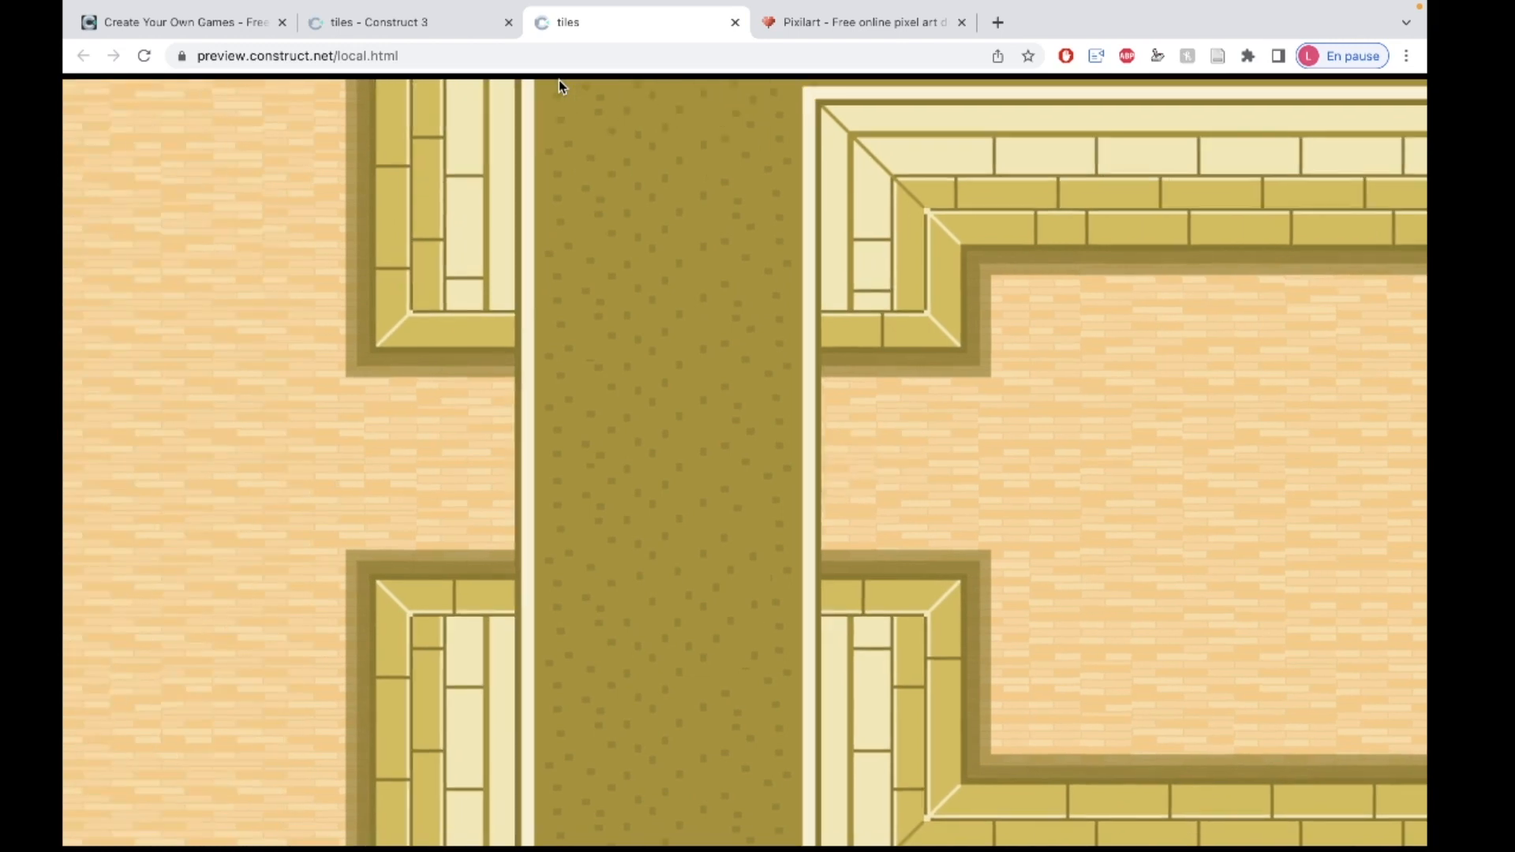
pyautogui.press('Up')
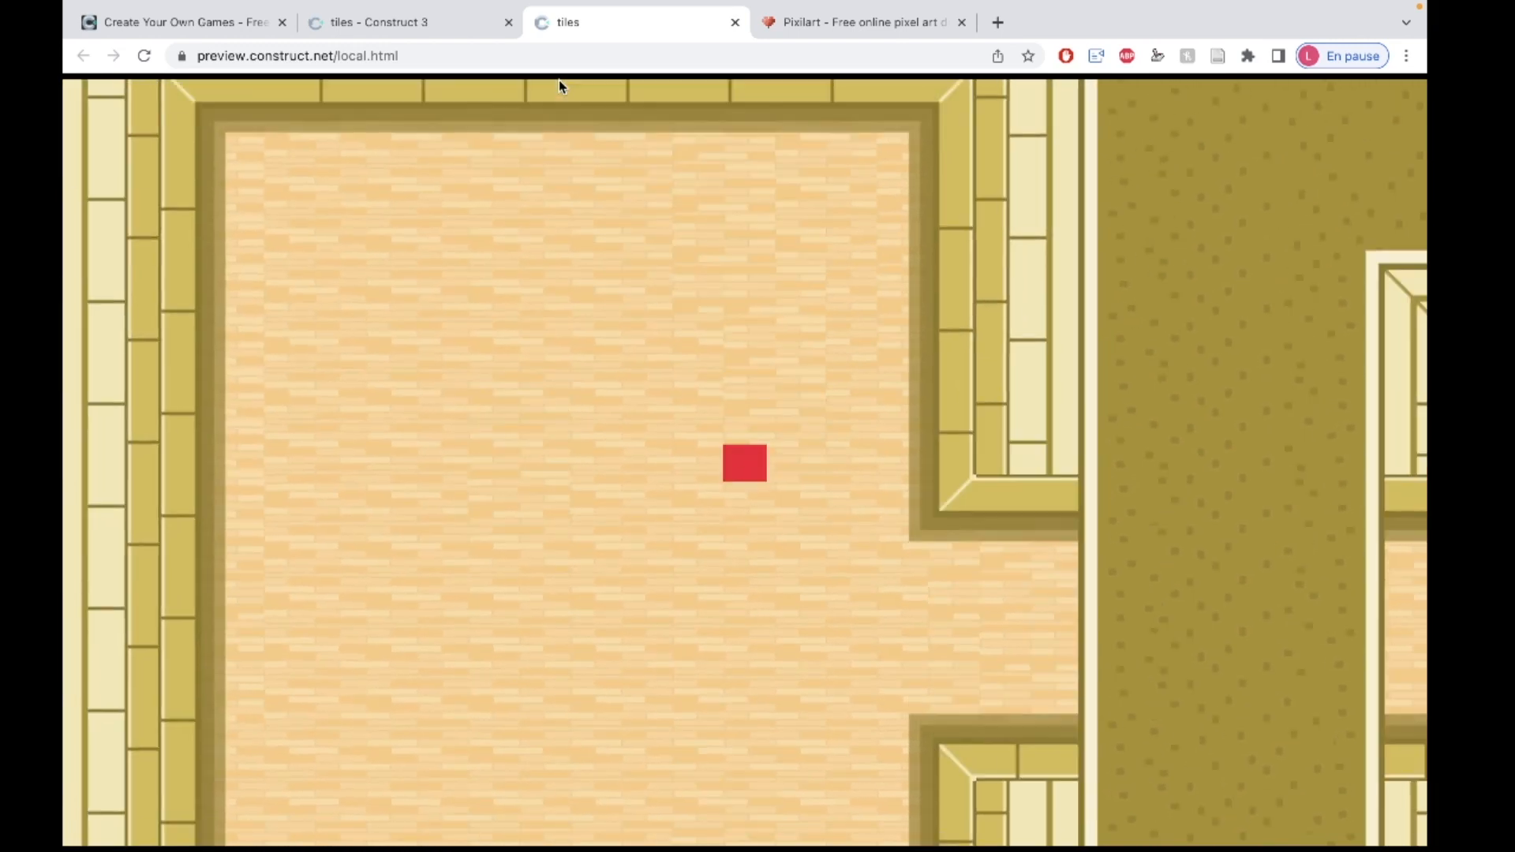
pyautogui.press('Down')
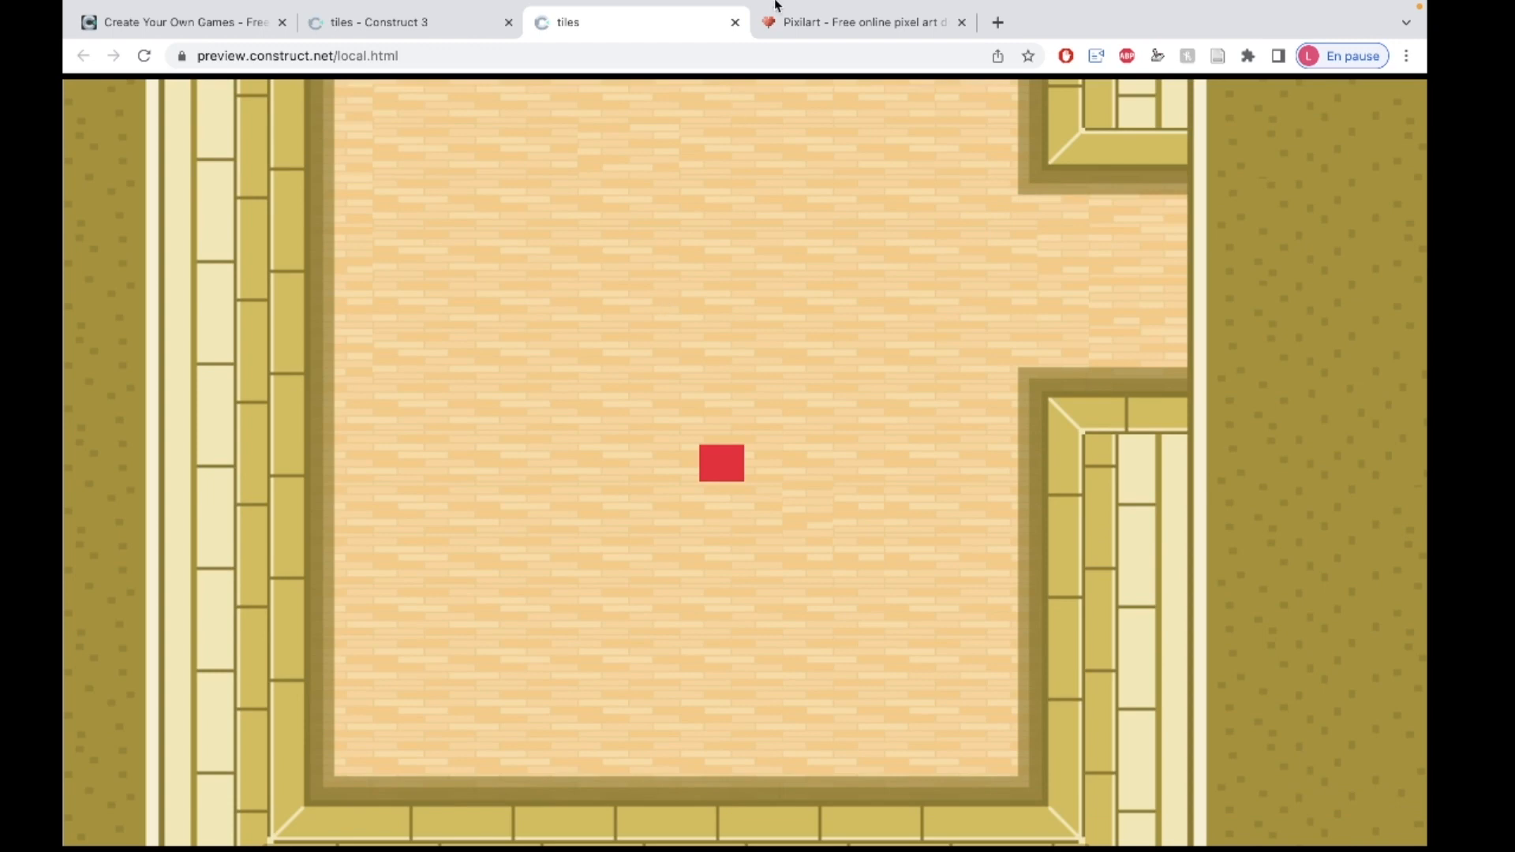
pyautogui.click(735, 23)
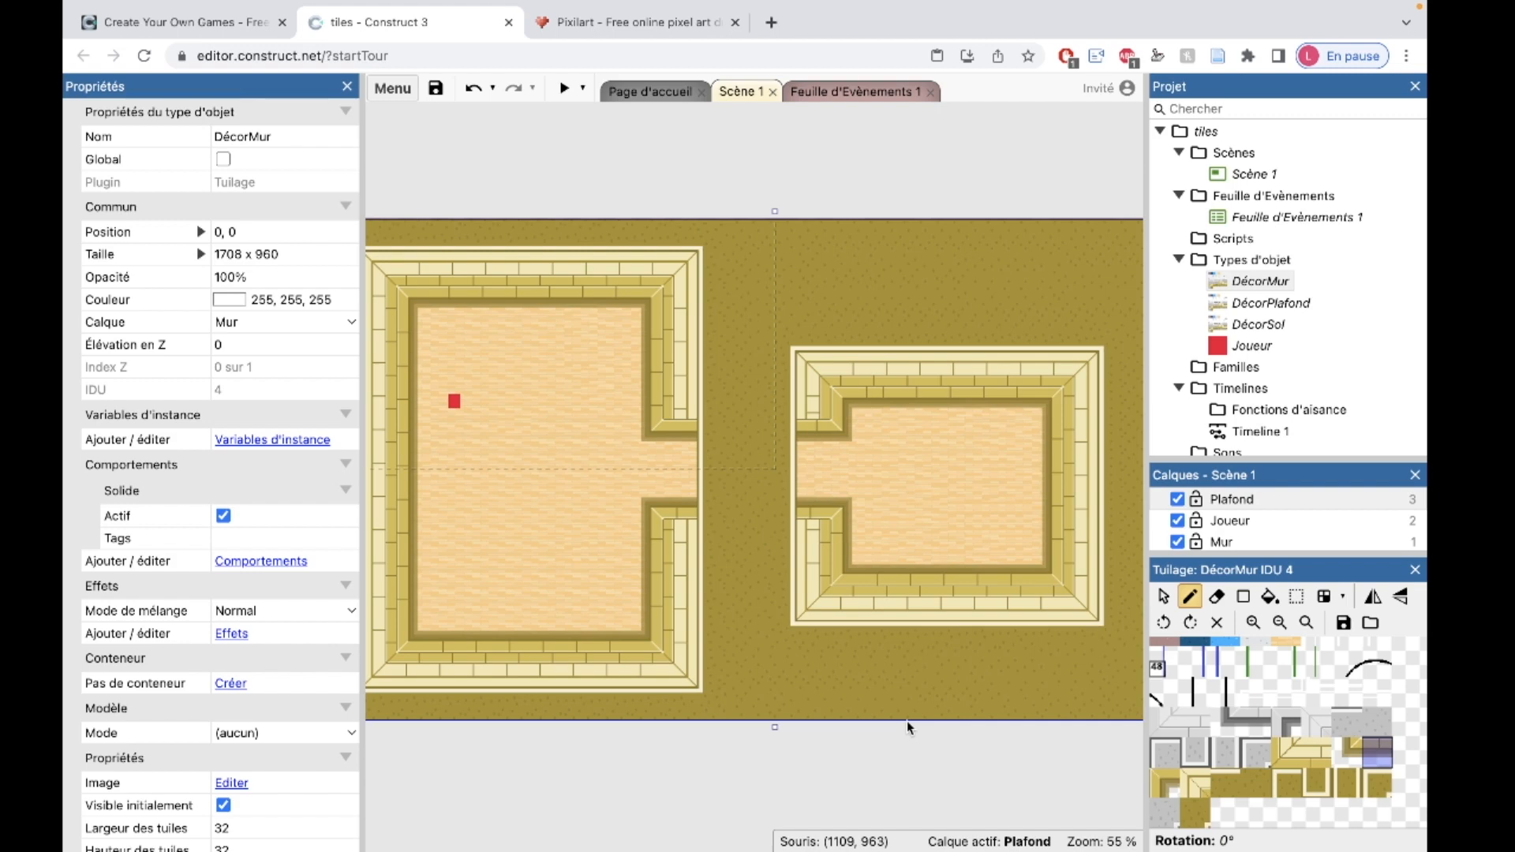
# Try painting short grey wall segments inside both rooms on the DécorMur tilemap, and undo them
pyautogui.click(1341, 720)
pyautogui.moveTo(1341, 721); pyautogui.dragTo(1355, 726)
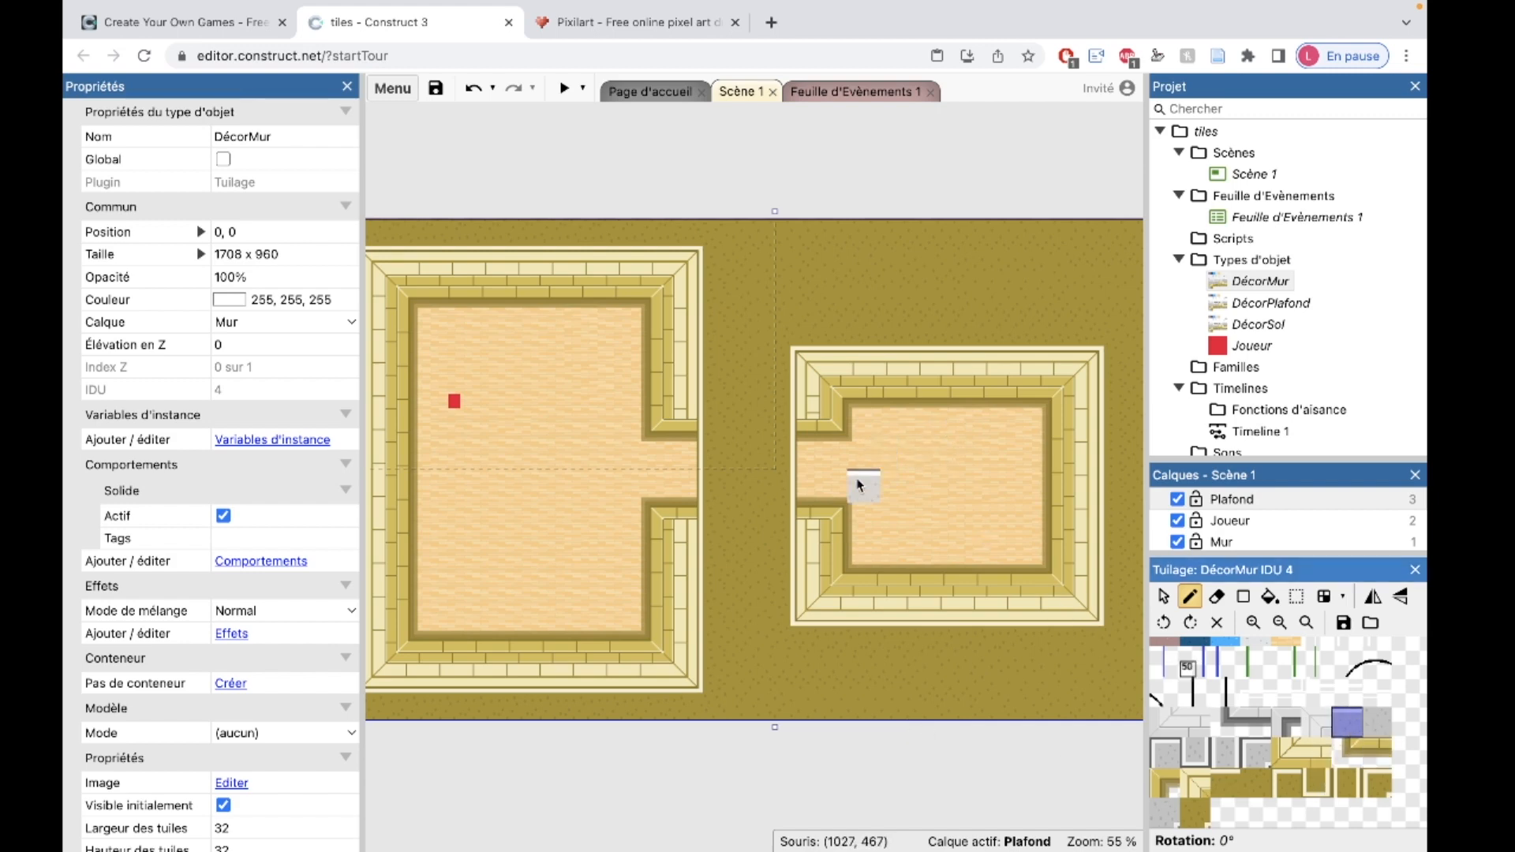
pyautogui.moveTo(874, 467); pyautogui.dragTo(960, 462)
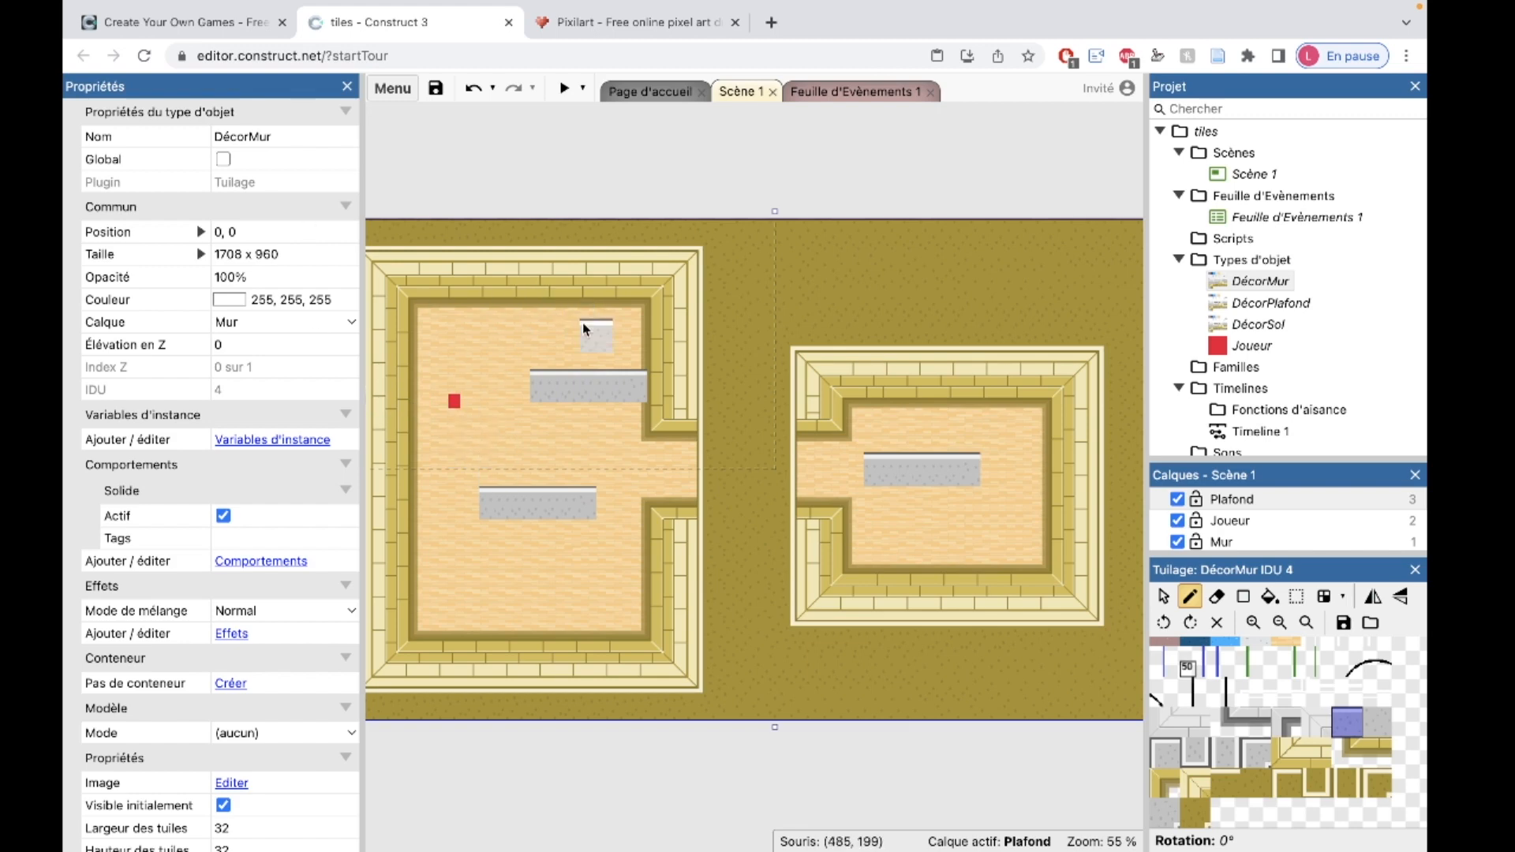
pyautogui.hotkey('ctrl', 'z')
pyautogui.hotkey('ctrl', 'z')
pyautogui.hotkey('ctrl', 'z')
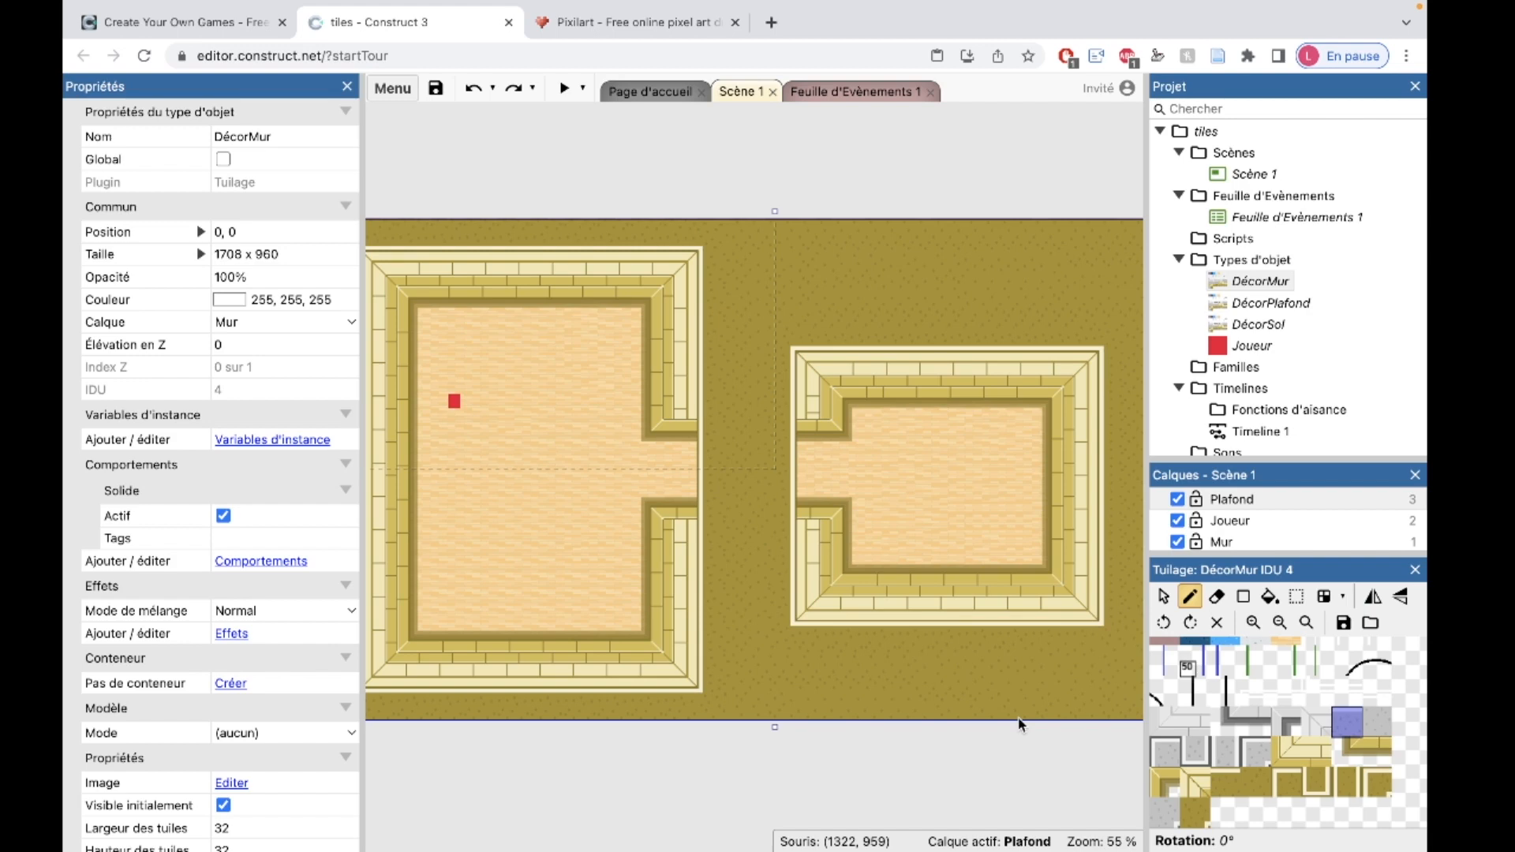
pyautogui.hscroll(3, 537, 466)
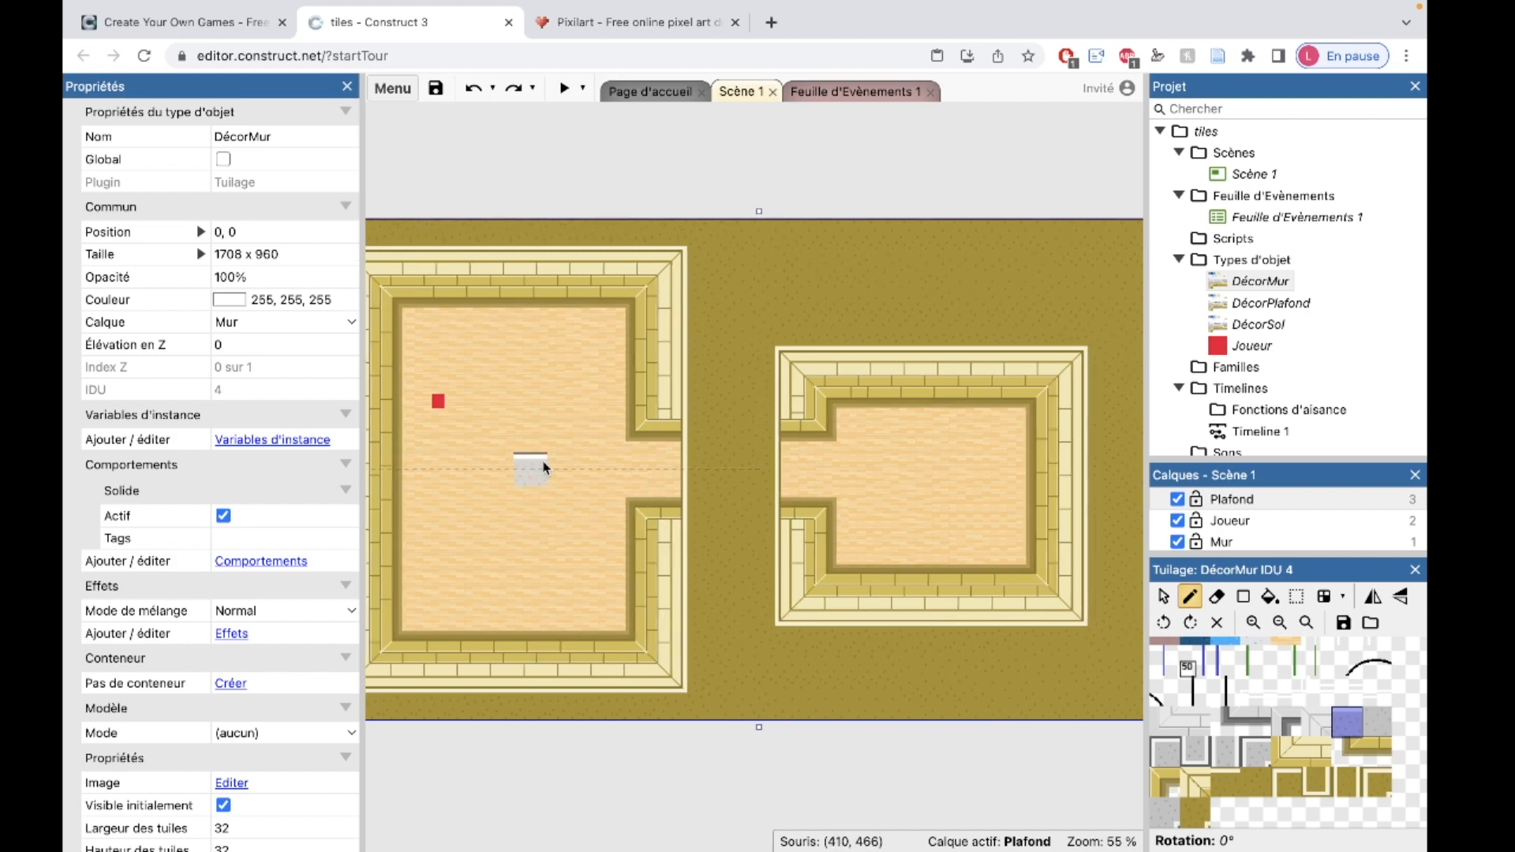
pyautogui.hscroll(2, 543, 466)
pyautogui.hscroll(-6, 543, 465)
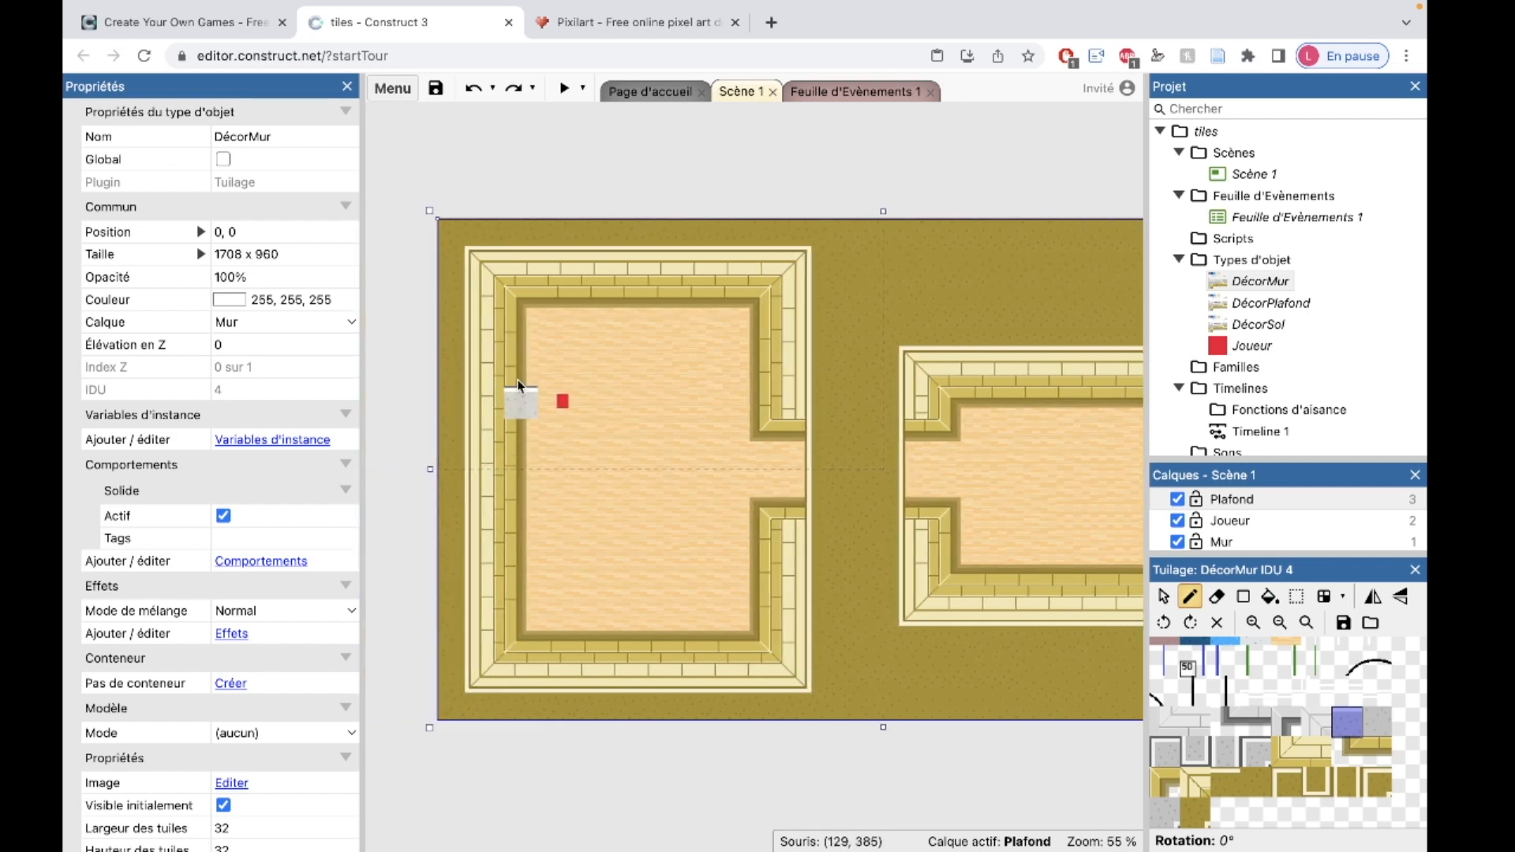
# Preview the scene again, move the player in all directions in the first room and return to the layout
pyautogui.click(565, 87)
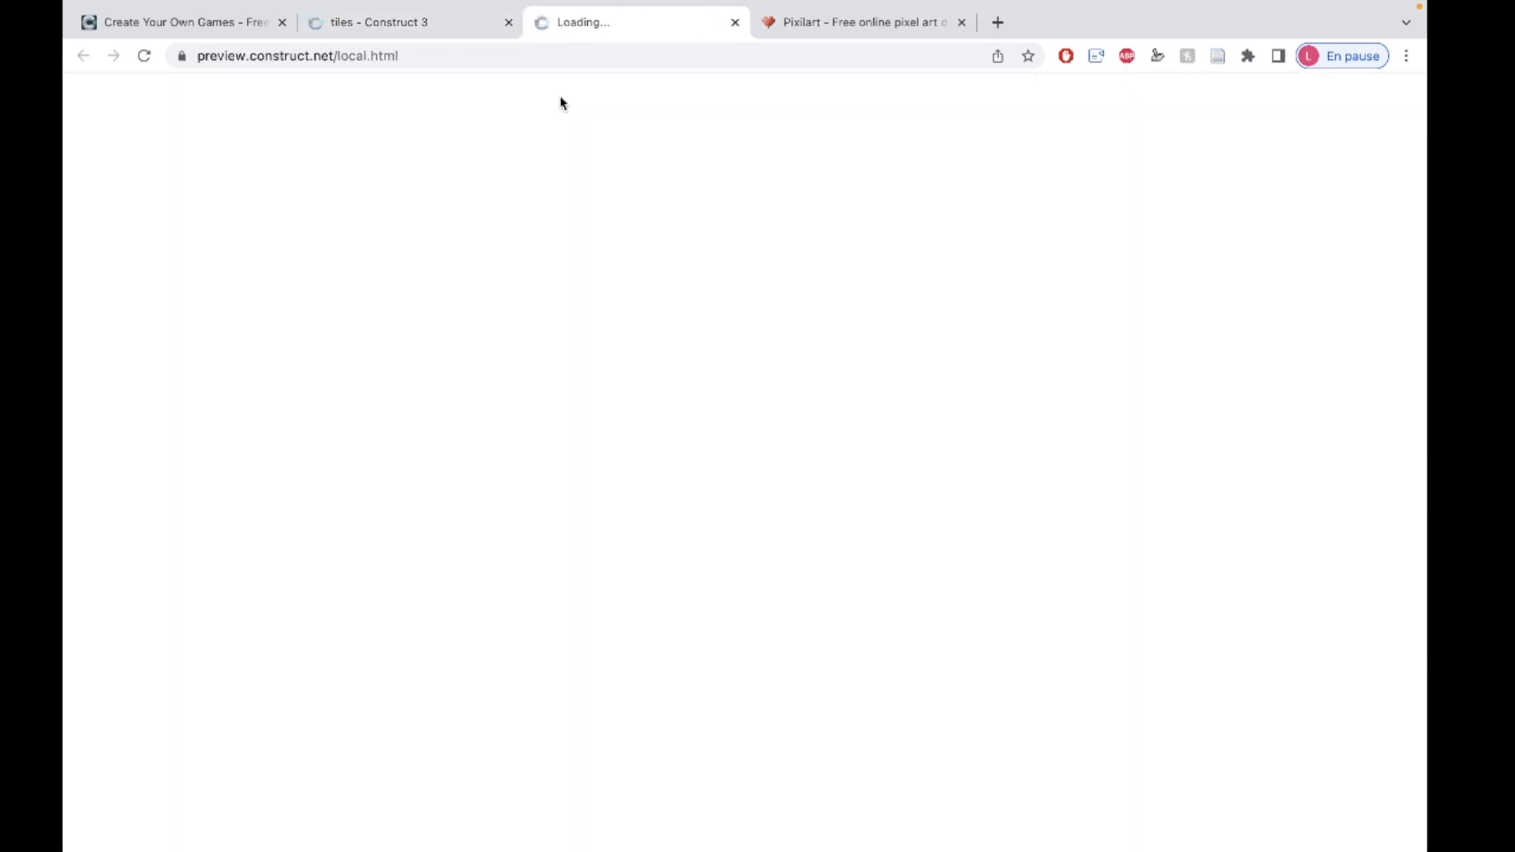
pyautogui.press('Up')
pyautogui.press('Down')
pyautogui.press('Left')
pyautogui.press('Right')
pyautogui.press('Up')
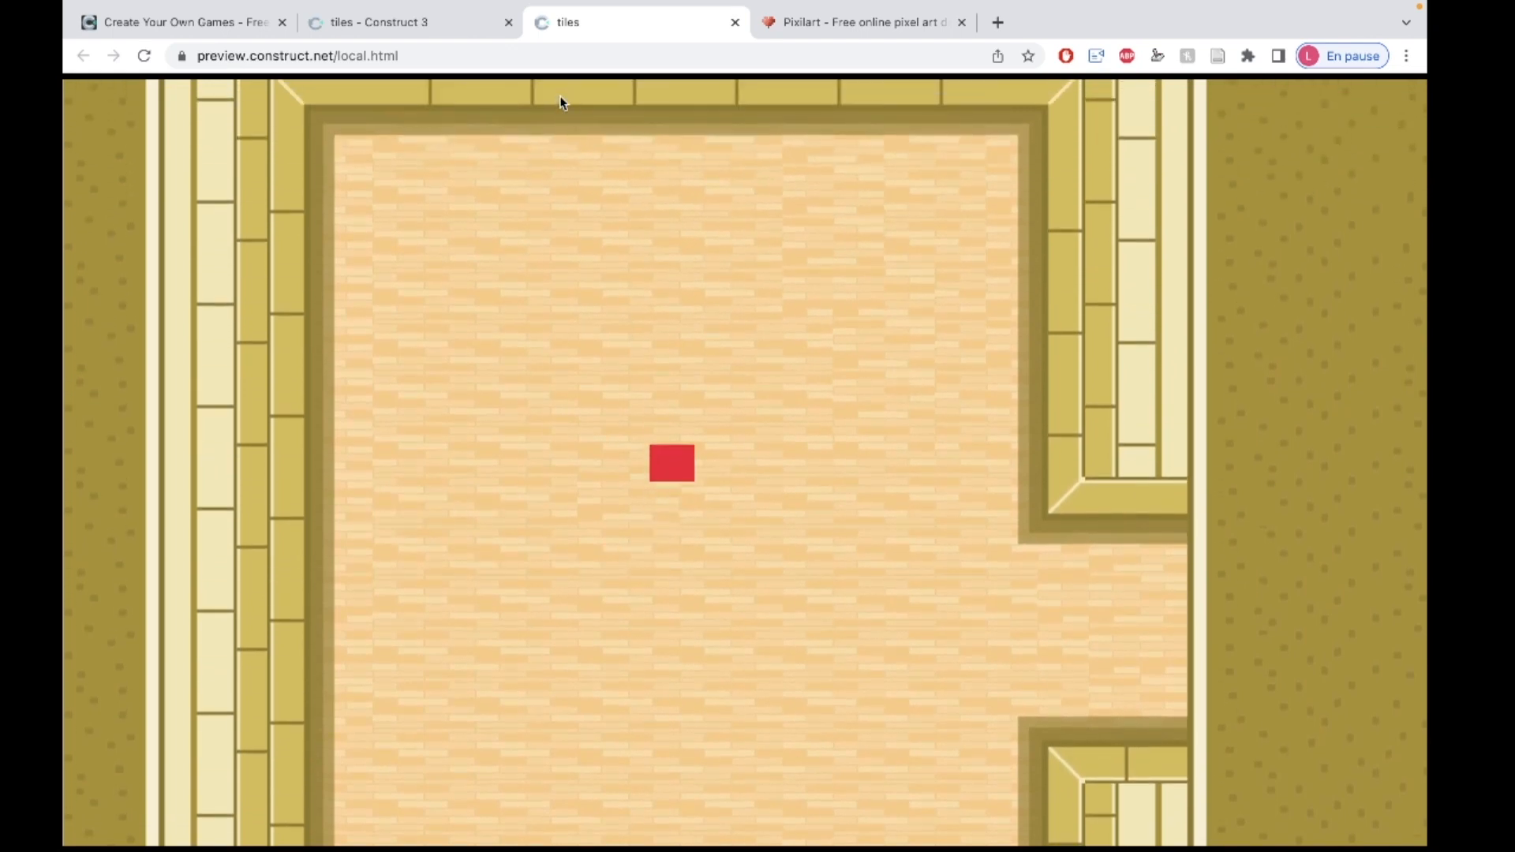
pyautogui.click(735, 22)
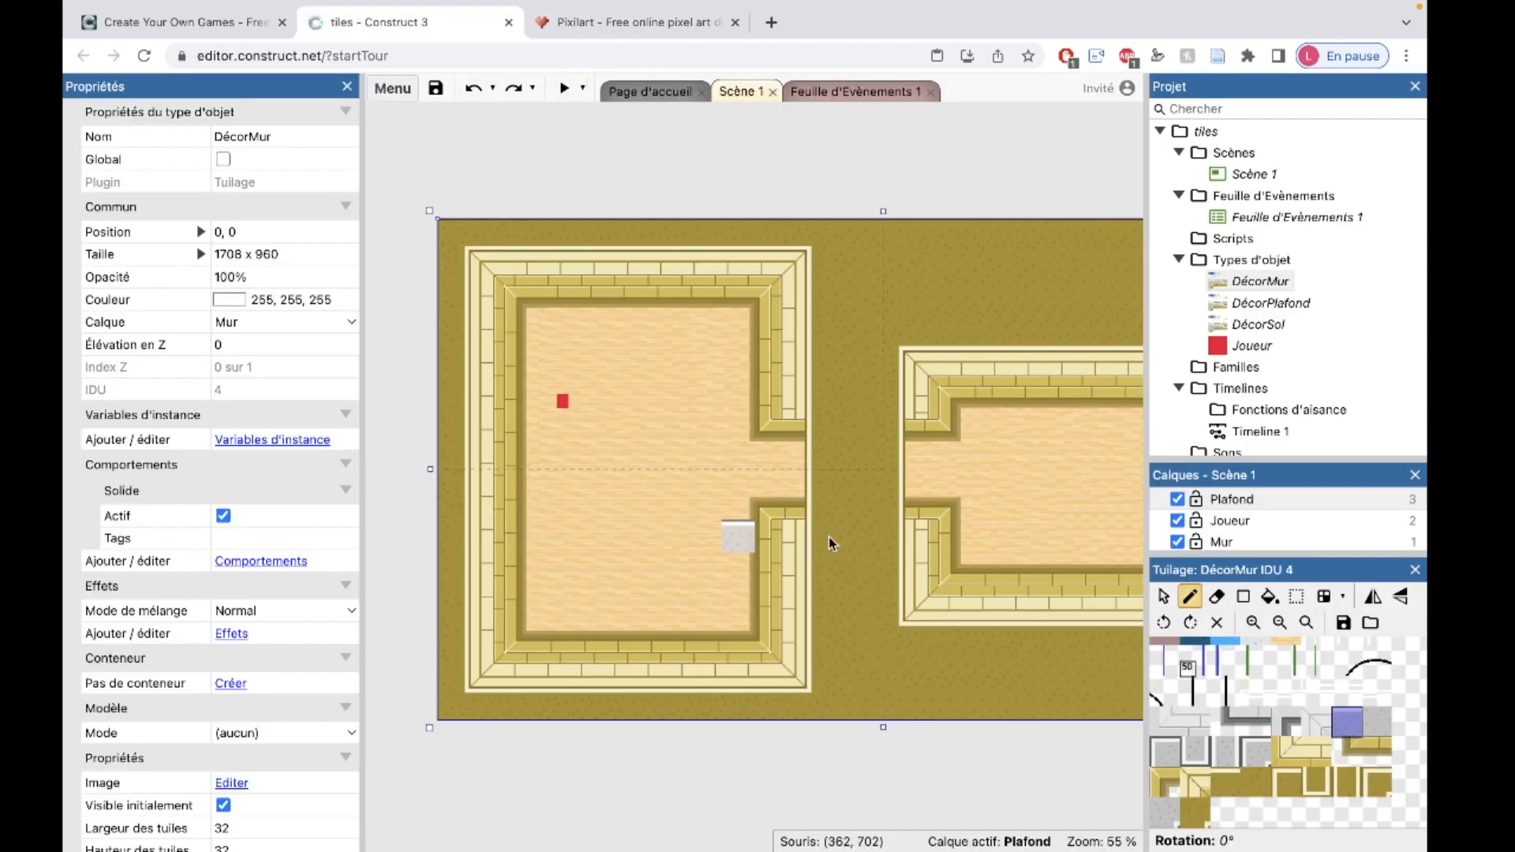
pyautogui.hscroll(2, 862, 740)
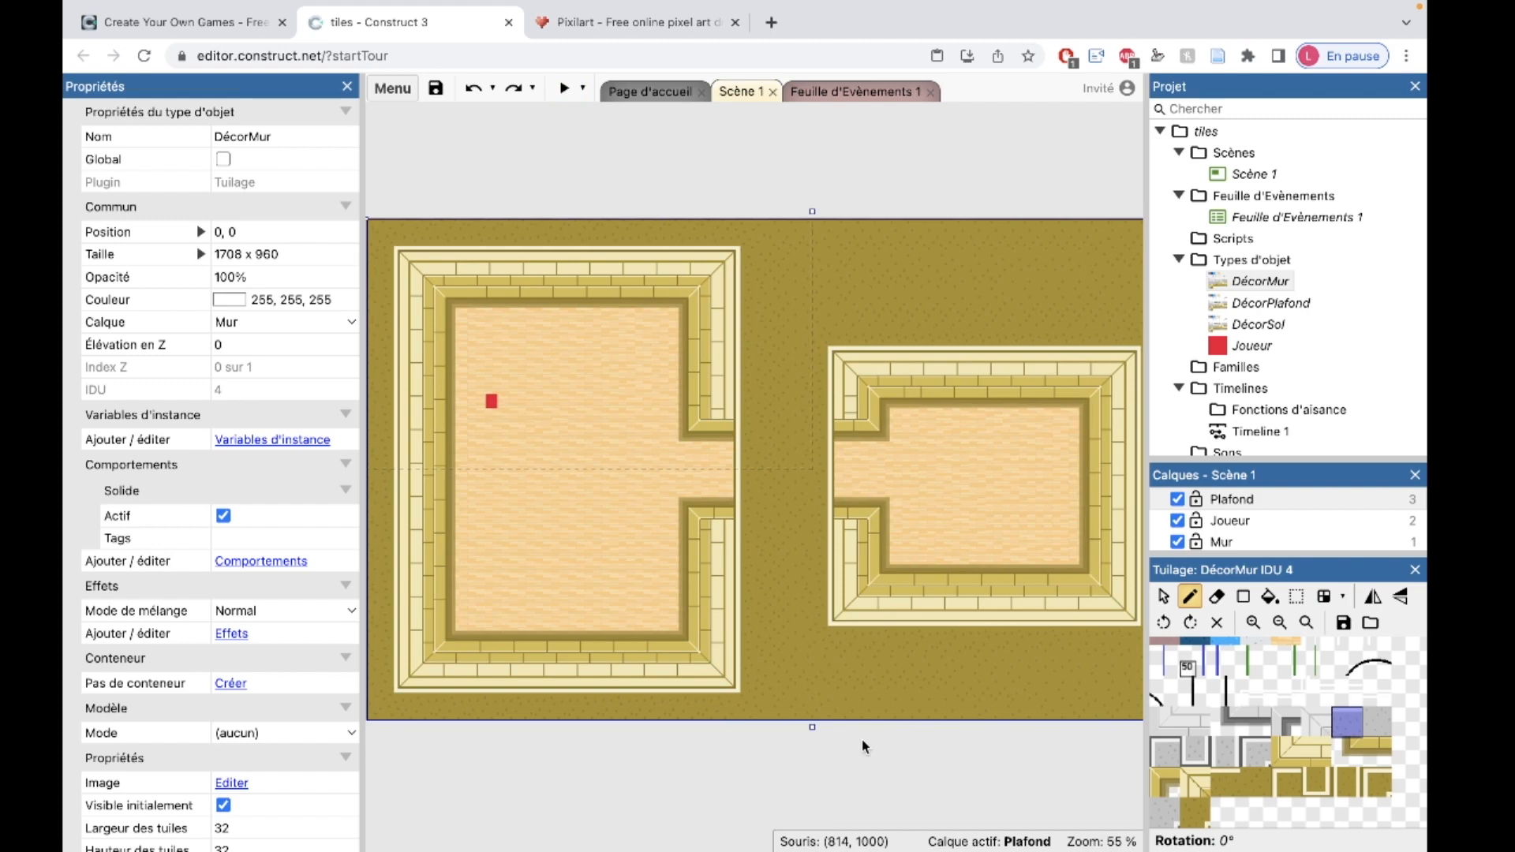